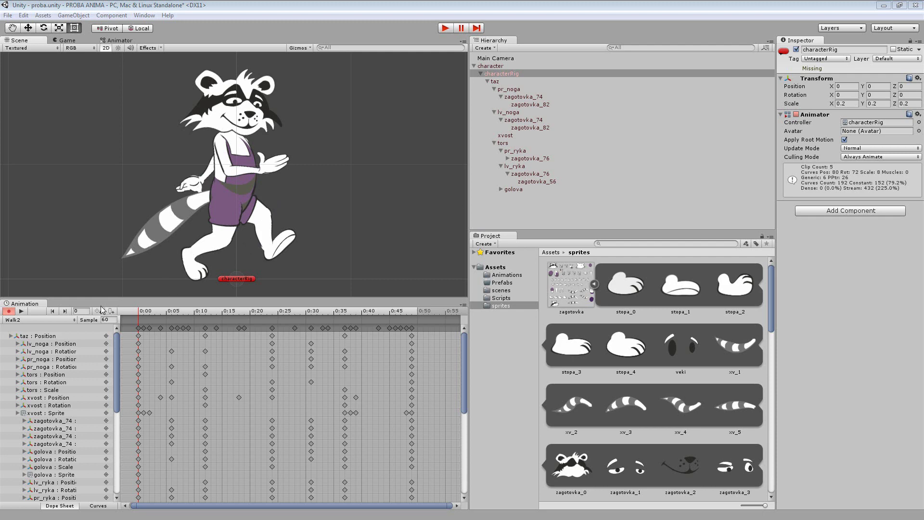
- Preview the Walk2 clip, then show the 1024x989 zagotovka.png sprite sheet's import settings
left_click(21, 311)
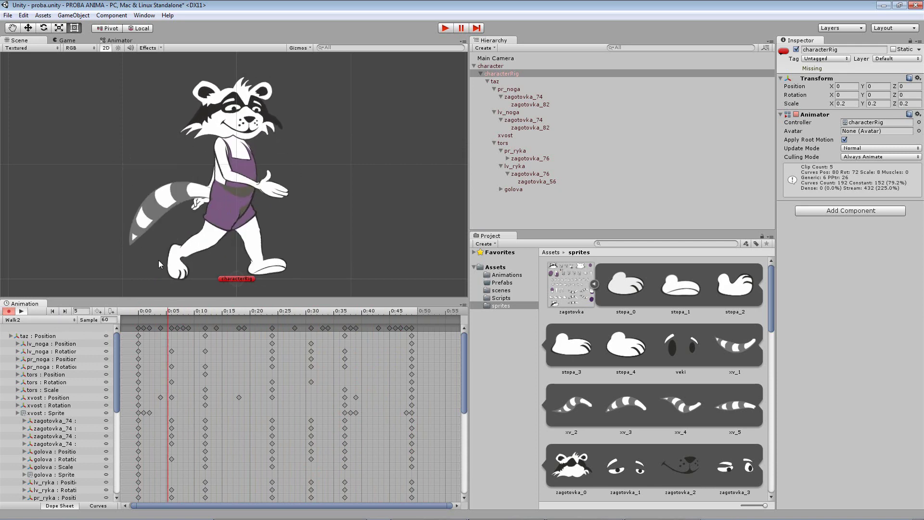
left_click(22, 312)
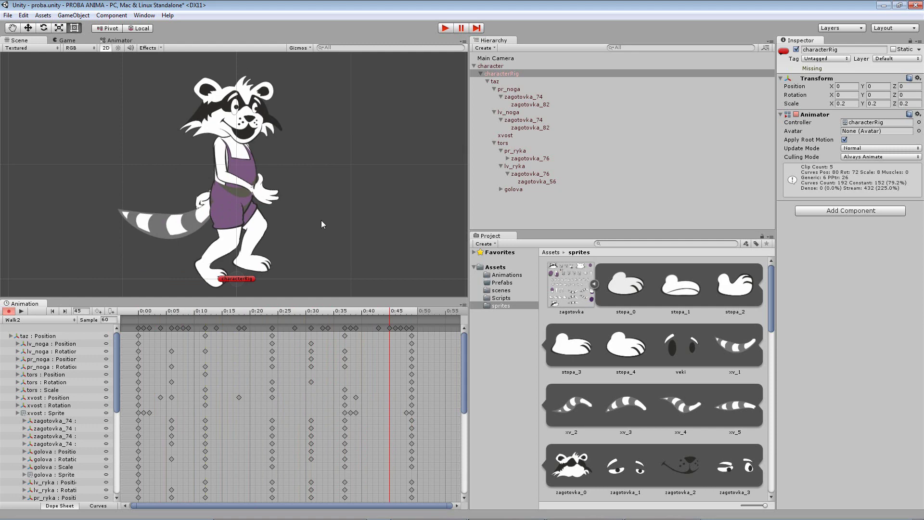
left_click(567, 287)
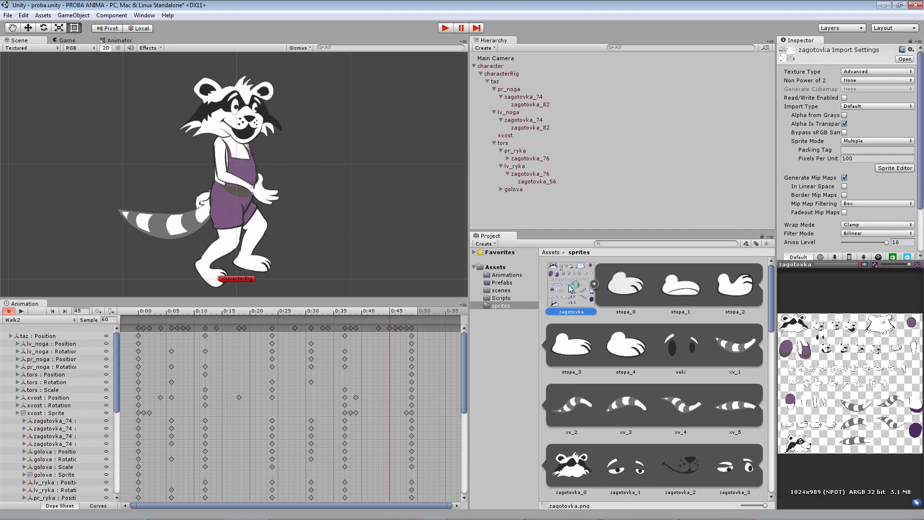
double_click(570, 287)
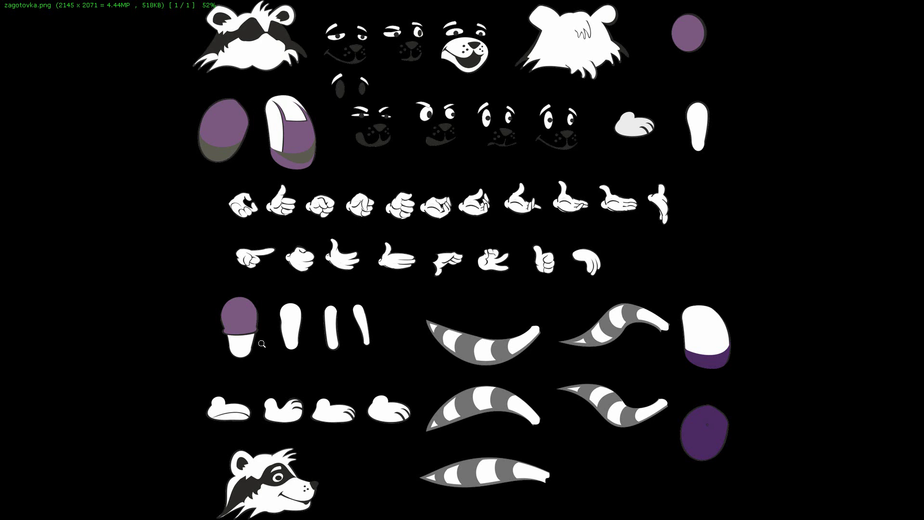
key("Escape")
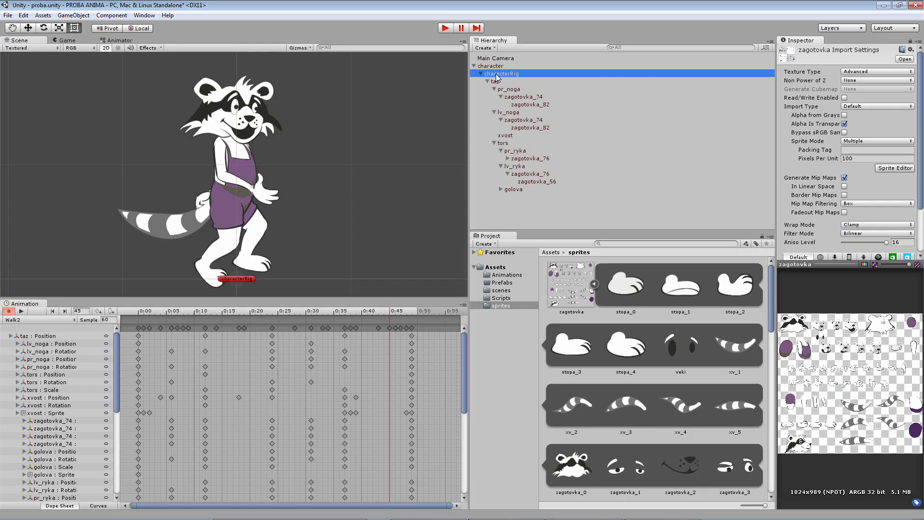
- Inspect the zagotovka_74 legs, zagotovka_76 arm, zagotovka_82 foot and xvost tail at frame 0
left_click(496, 83)
left_click(511, 97)
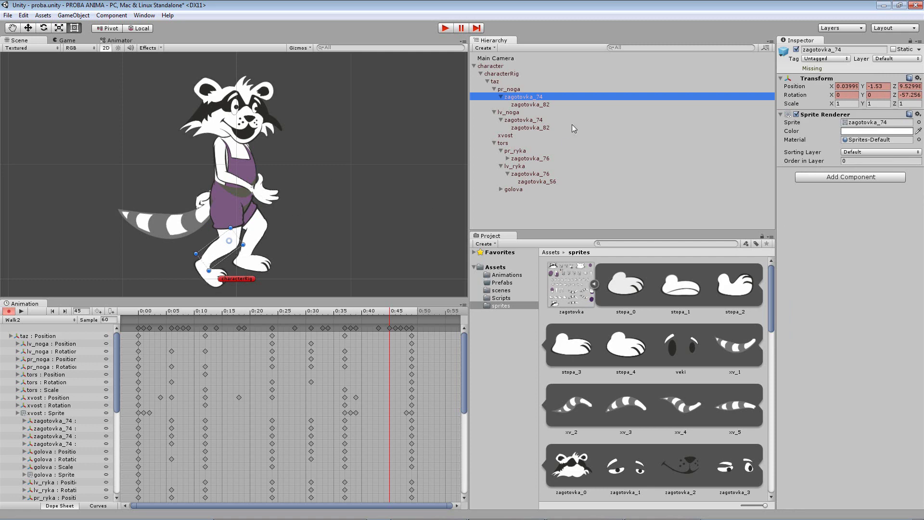
left_click(513, 120)
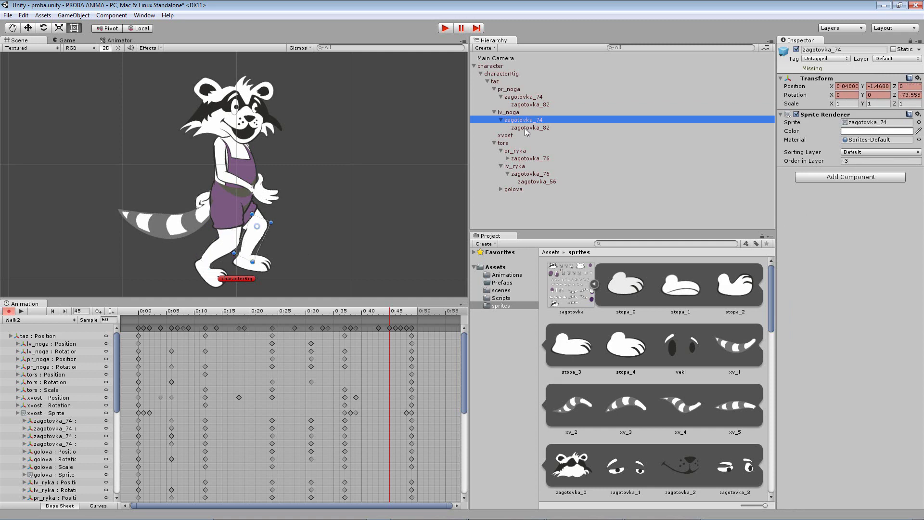
key("Down")
key("Down")
key("Down")
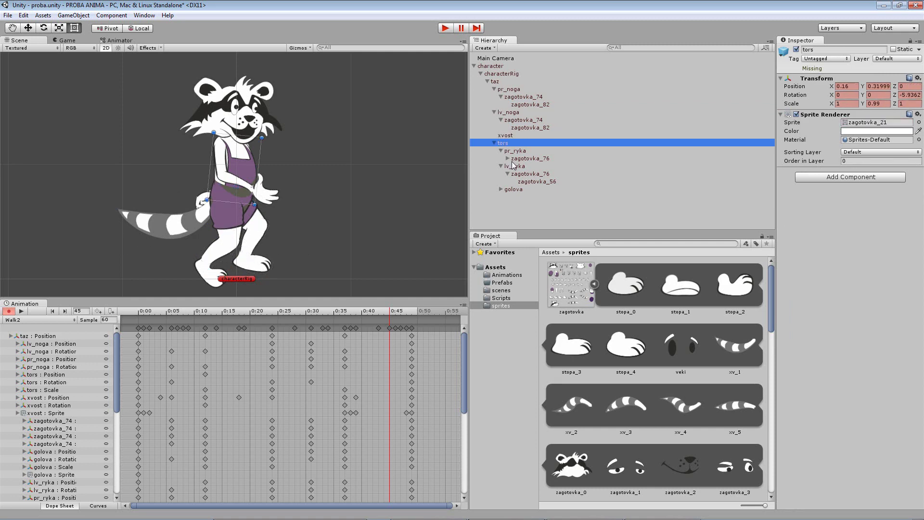
key("Down")
key("Down")
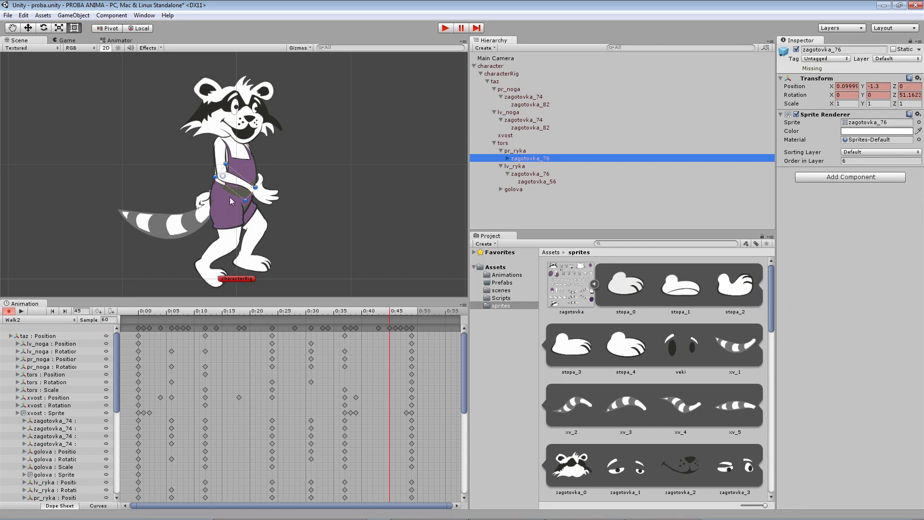
left_click(525, 128)
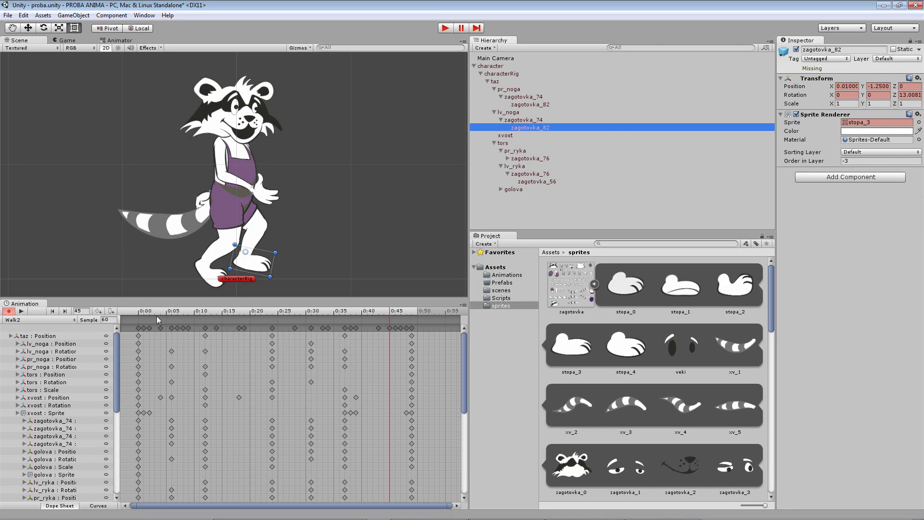
left_click_drag(157, 315, 138, 316)
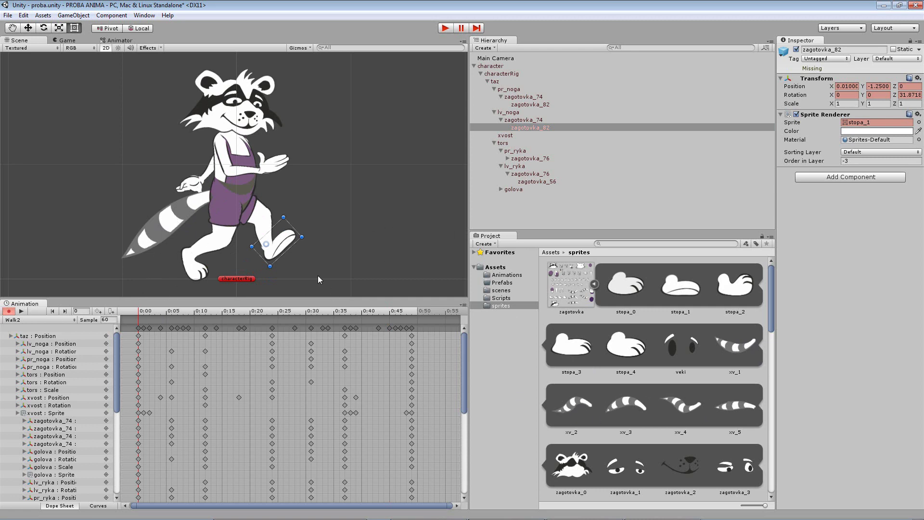
left_click(182, 233)
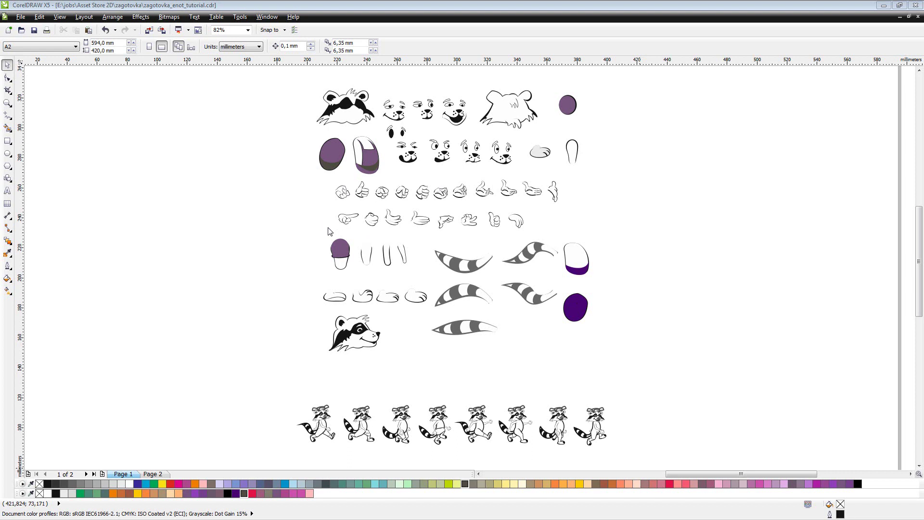
- Go to Page 2 with the split leg, walking raccoon, heads and ladder pose
key("Page_Down")
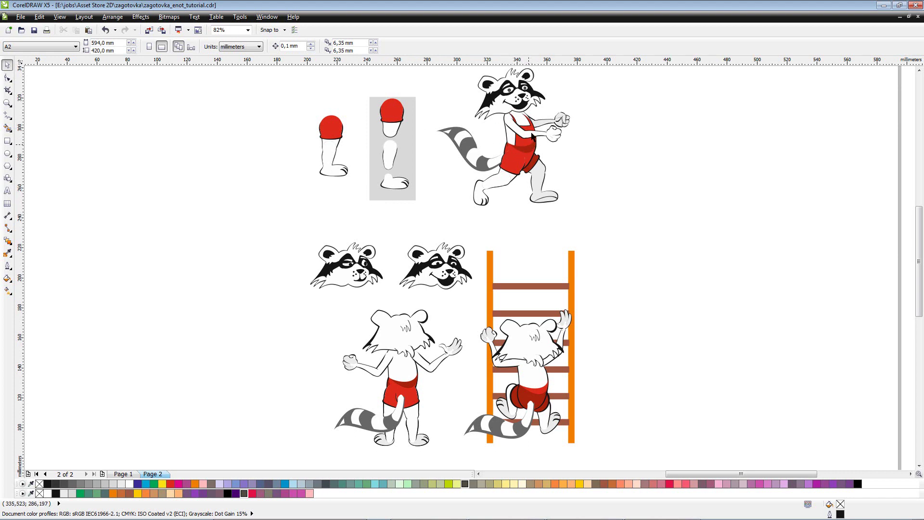
- Zoom to 300% on the split leg pieces: shorts cuff with thigh, shin and clawed foot
scroll(524, 141, "up", 2)
scroll(526, 140, "up", 3)
scroll(525, 142, "down", 2)
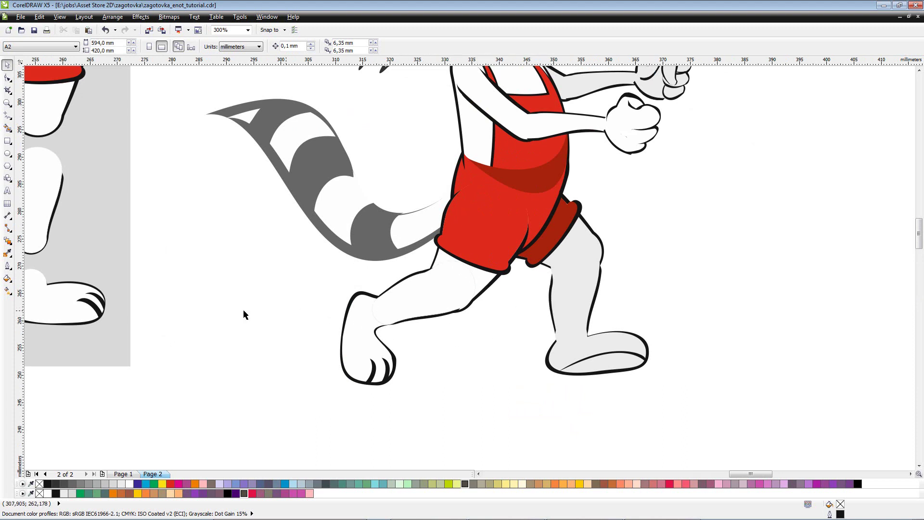
scroll(372, 296, "down", 2)
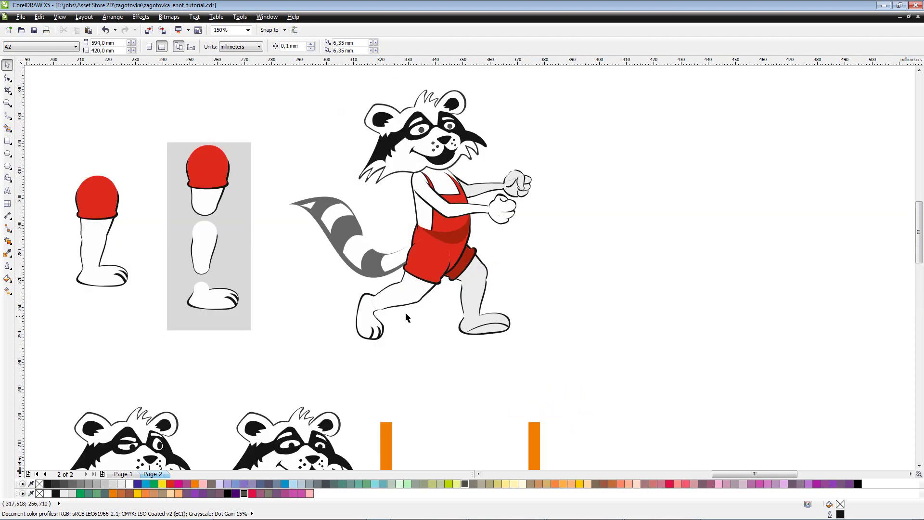
scroll(403, 286, "up", 2)
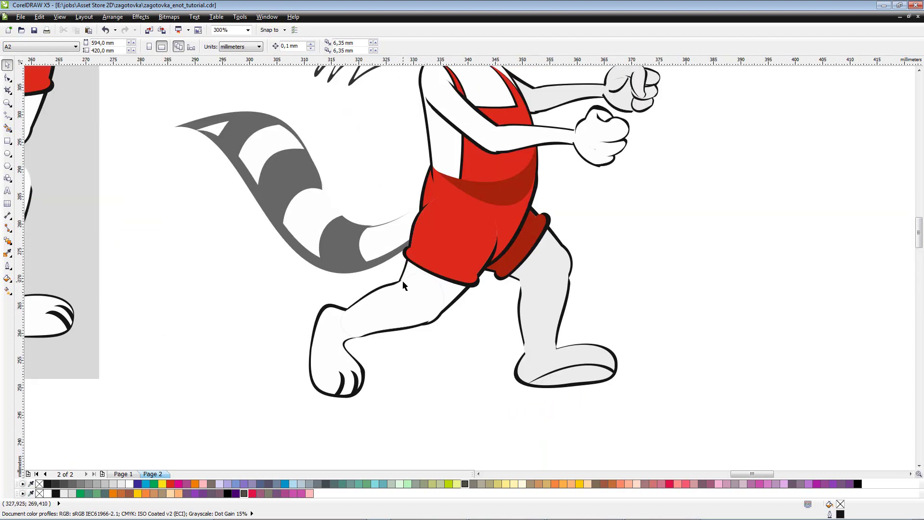
scroll(403, 280, "up", 2)
scroll(402, 280, "up", 2)
scroll(376, 323, "down", 1)
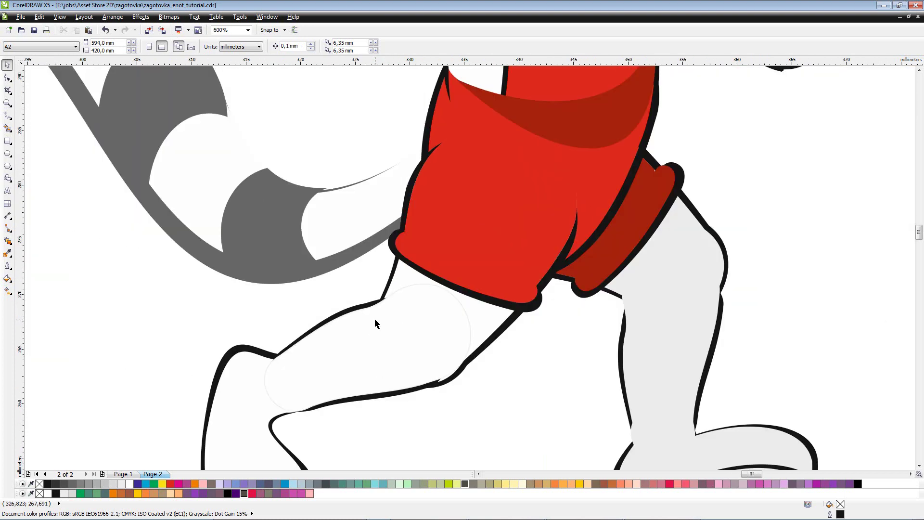
scroll(329, 380, "down", 2)
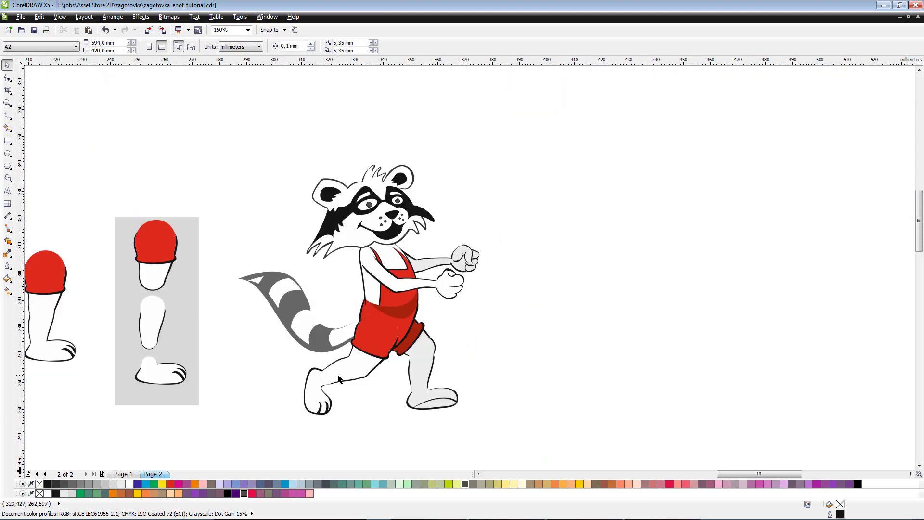
scroll(479, 476, "left", 3)
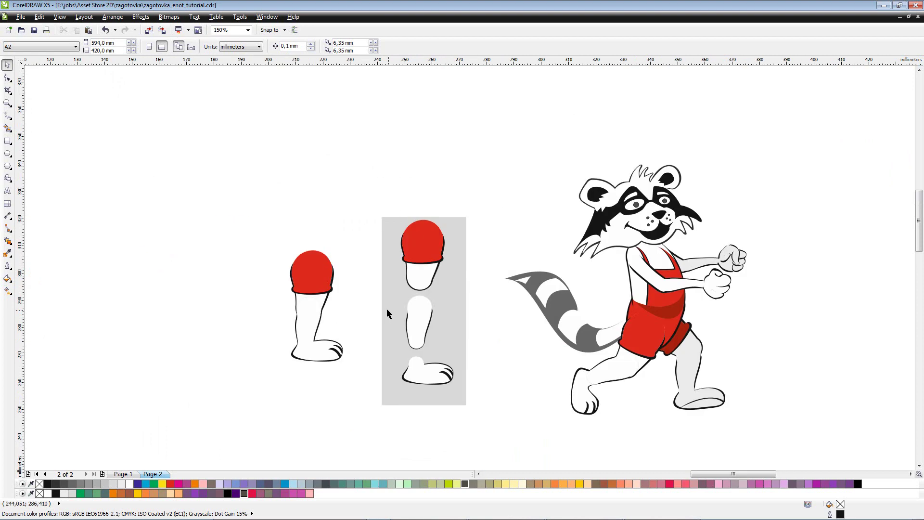
scroll(350, 320, "up", 1)
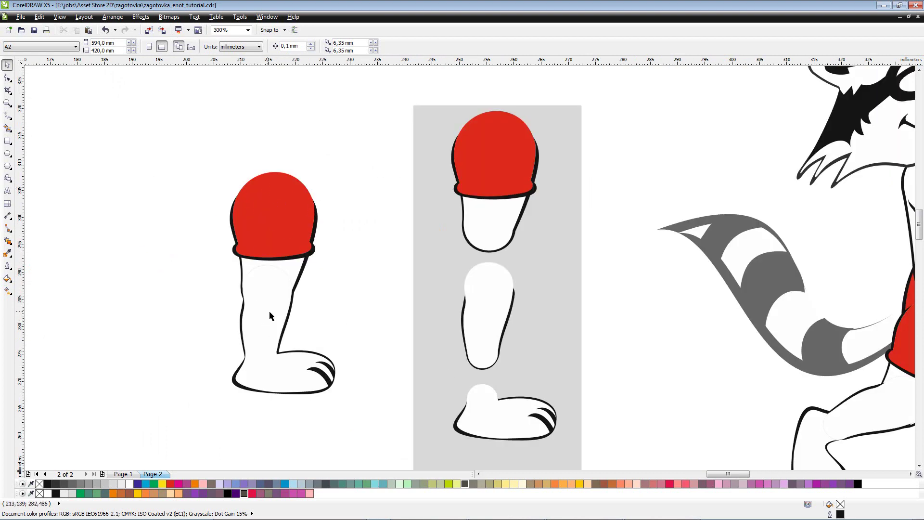
- Select the white leg group and switch it to rotation handles
left_click(268, 322)
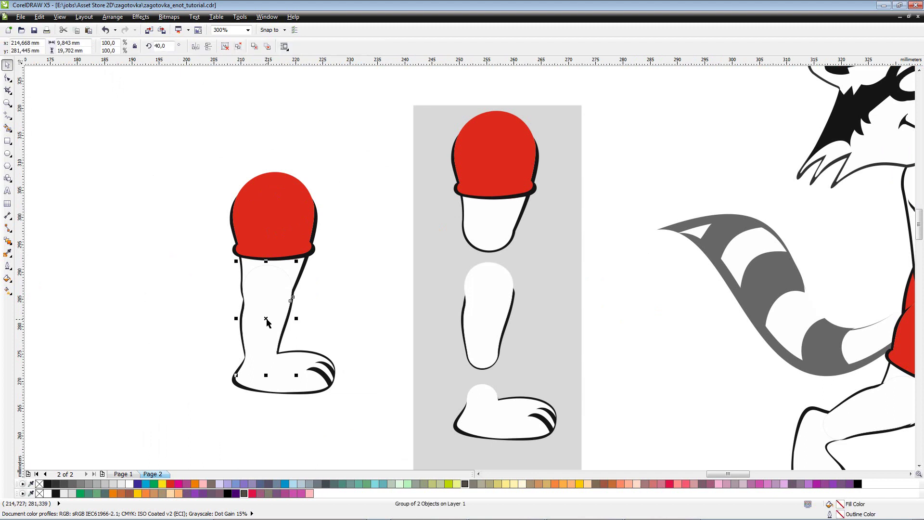
left_click(303, 376)
left_click(284, 235)
left_click(351, 214)
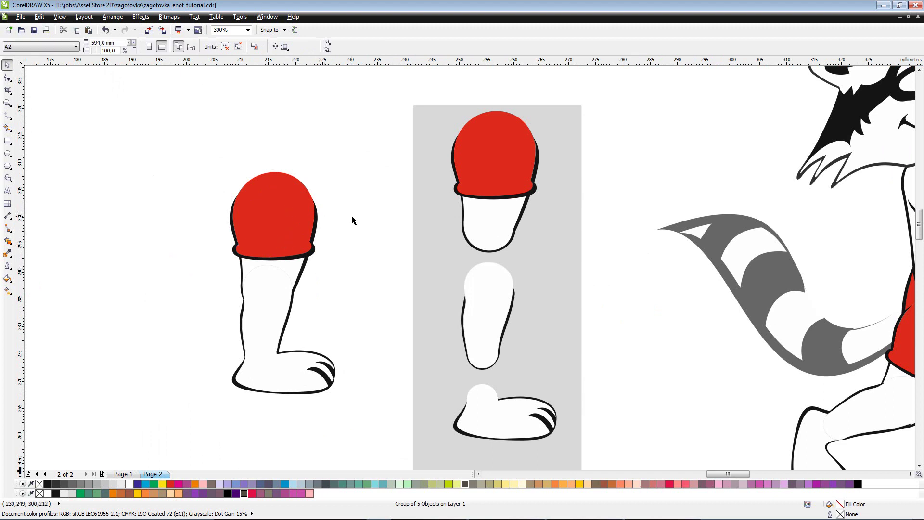
left_click(273, 215)
left_click(281, 212)
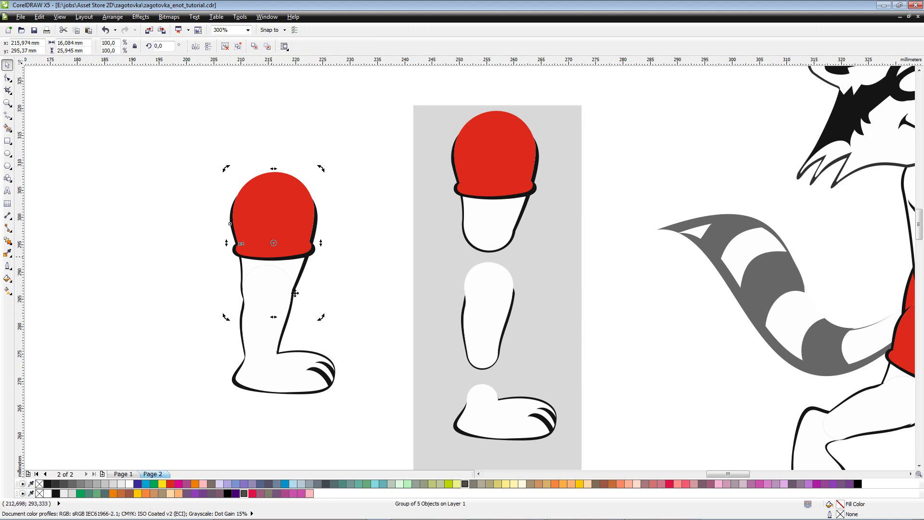
left_click(350, 299)
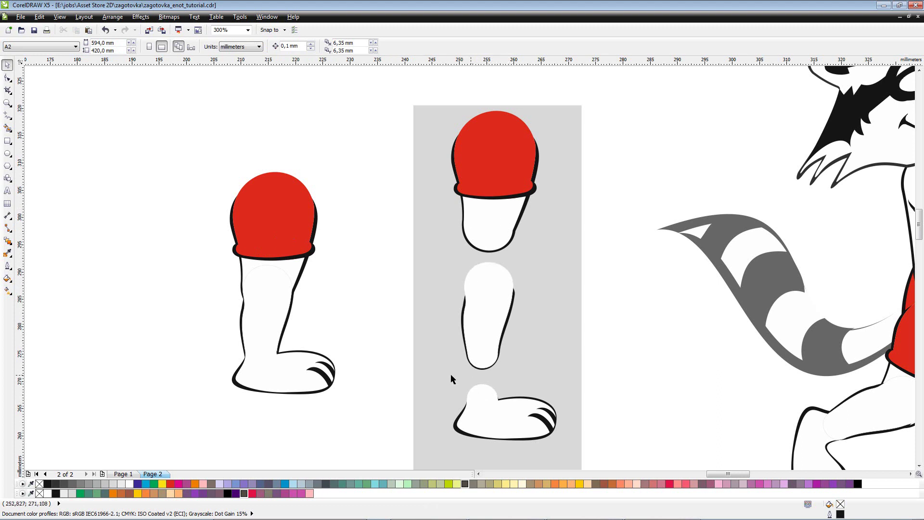
left_click(267, 314)
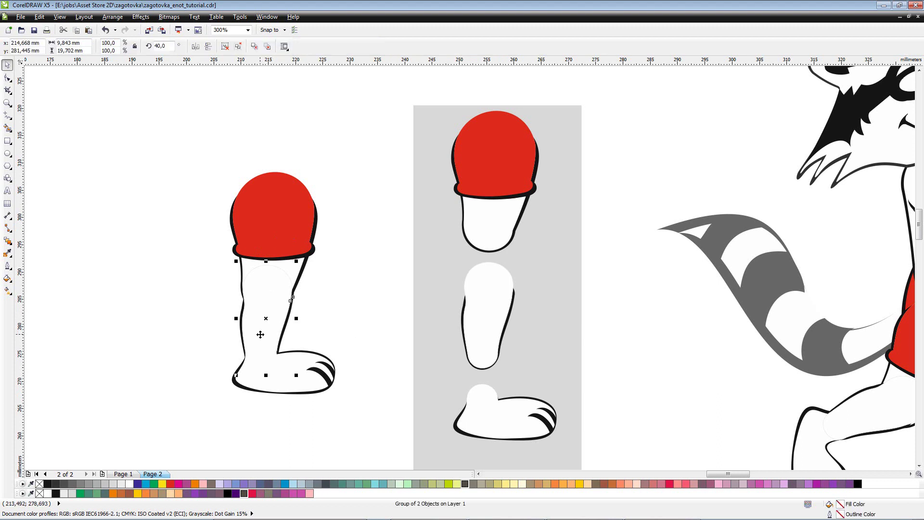
left_click(260, 334)
- Rotate the leg piece through several test bend angles
mouse_move(296, 375)
left_mouse_down()
mouse_move(221, 360)
mouse_move(196, 337)
left_mouse_up()
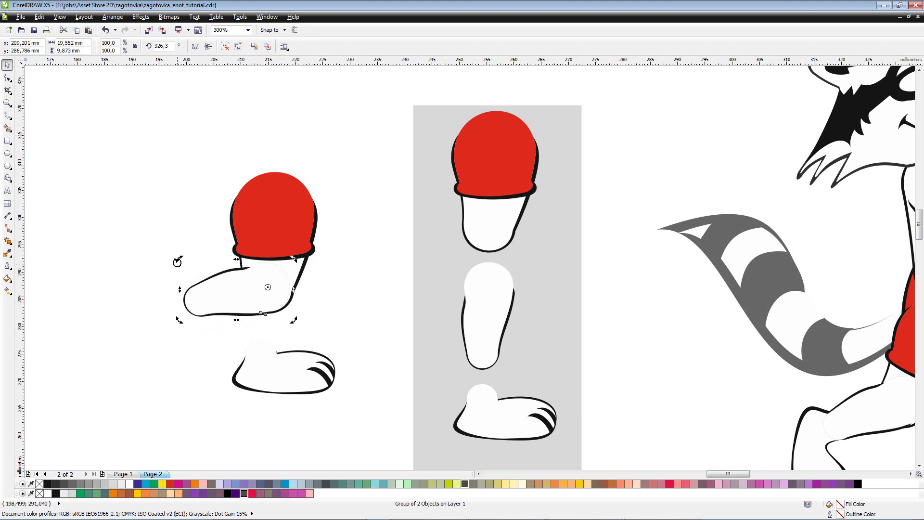
left_click_drag(179, 259, 187, 296)
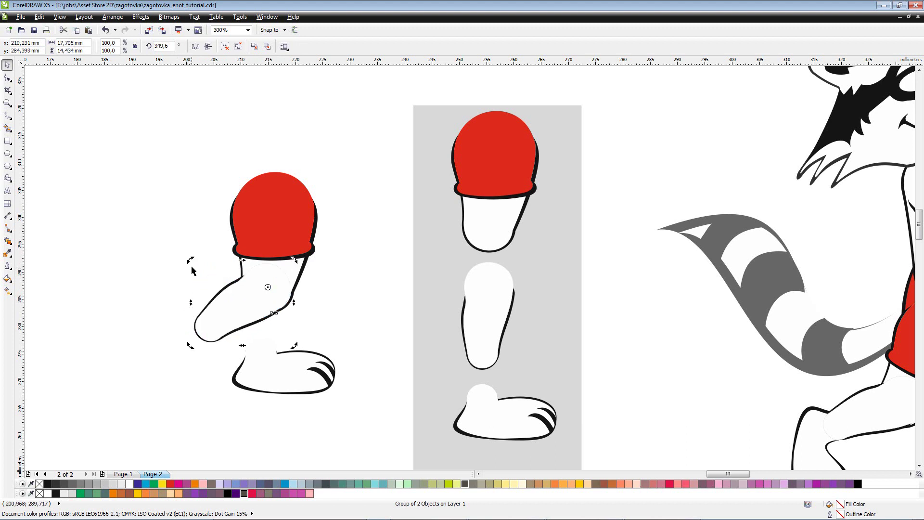
left_click_drag(188, 257, 200, 323)
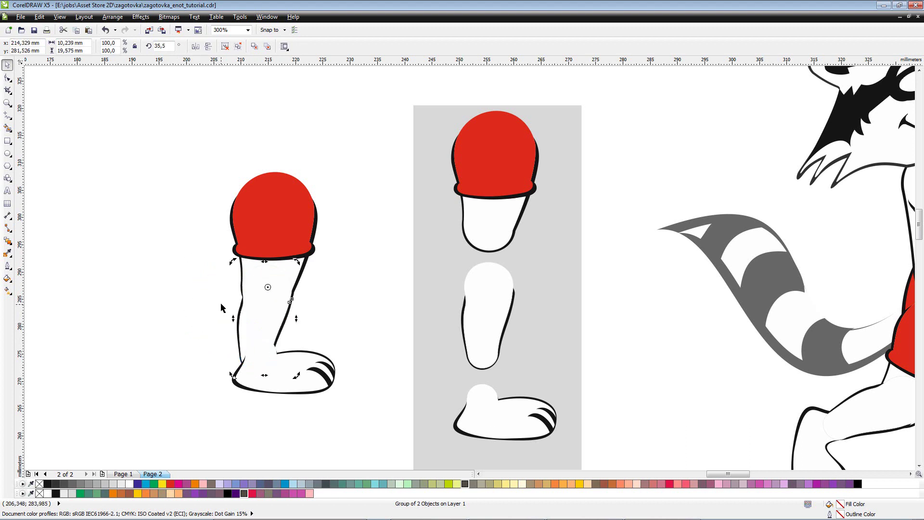
left_click_drag(232, 261, 235, 289)
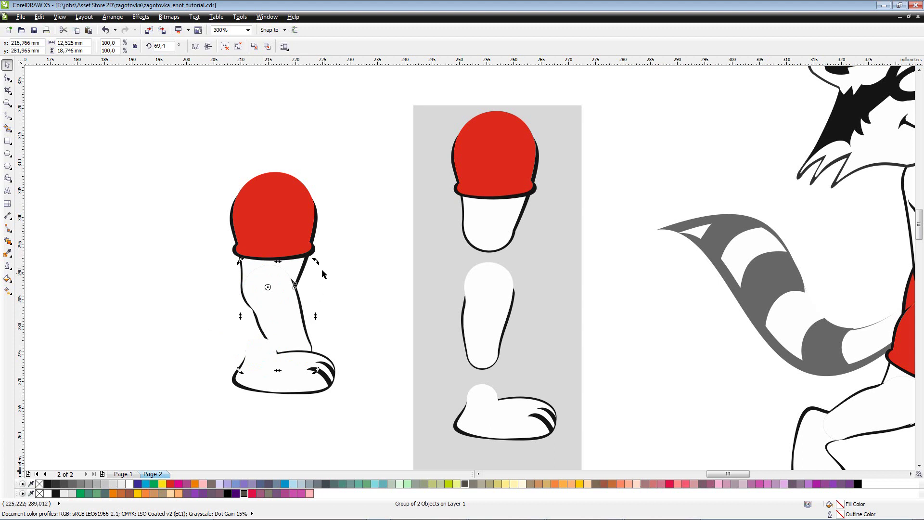
mouse_move(319, 263)
left_mouse_down()
mouse_move(310, 282)
mouse_move(302, 269)
mouse_move(310, 275)
left_mouse_up()
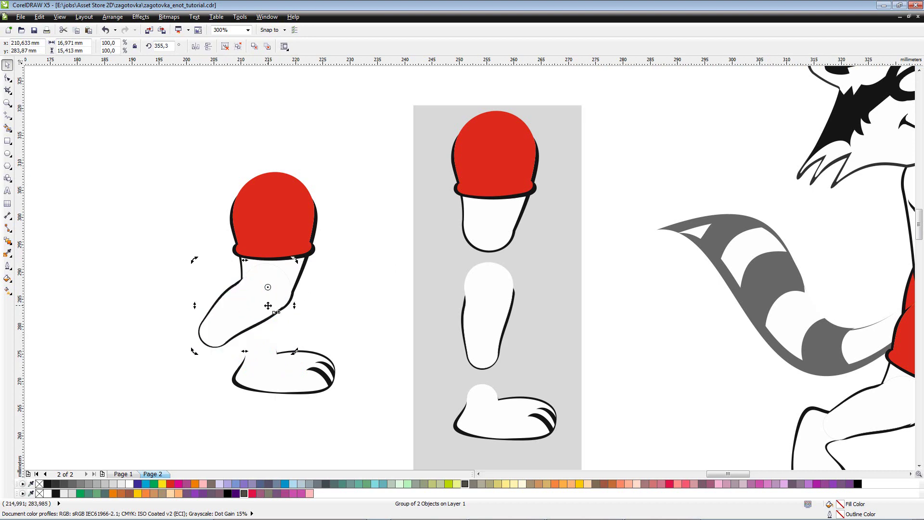
scroll(268, 305, "up", 2)
scroll(268, 305, "down", 1)
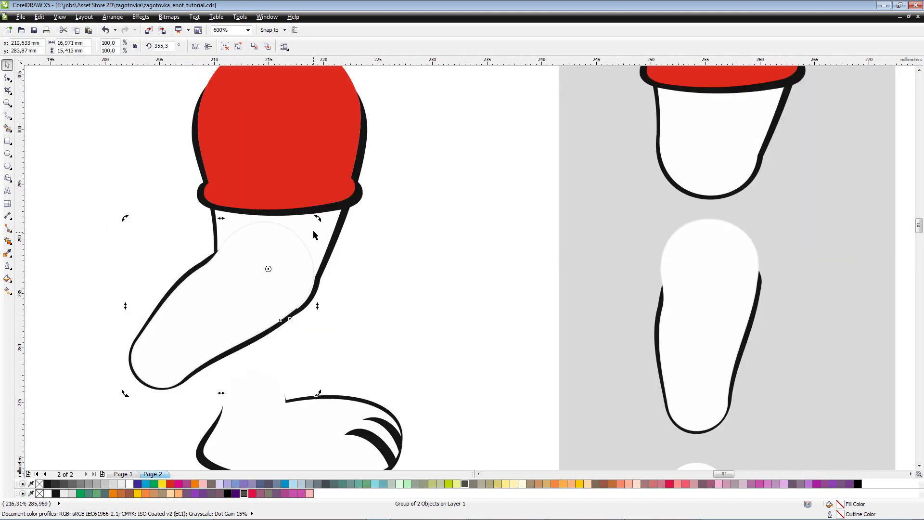
mouse_move(316, 219)
left_mouse_down()
mouse_move(289, 202)
mouse_move(354, 276)
left_mouse_up()
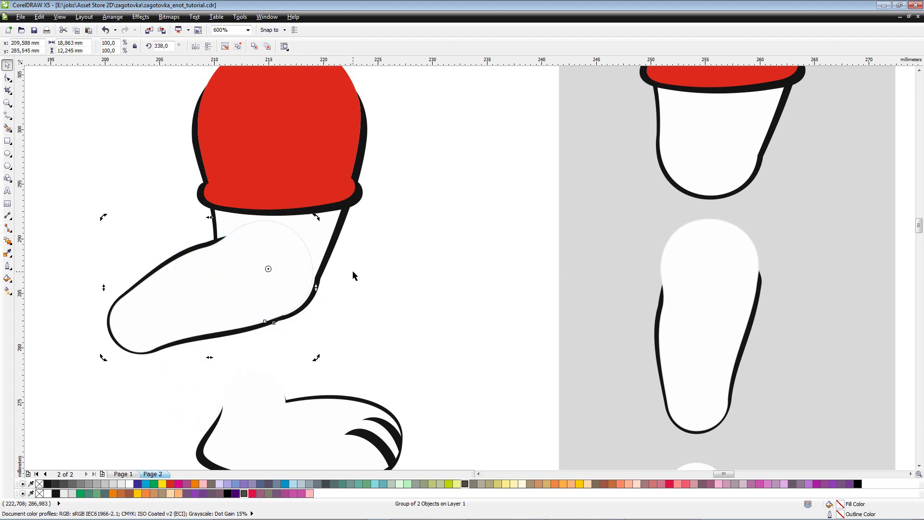
- Undo back to the upright 41° leg pose and zoom into the reference panel's leg pieces
key("ctrl+z")
key("ctrl+z")
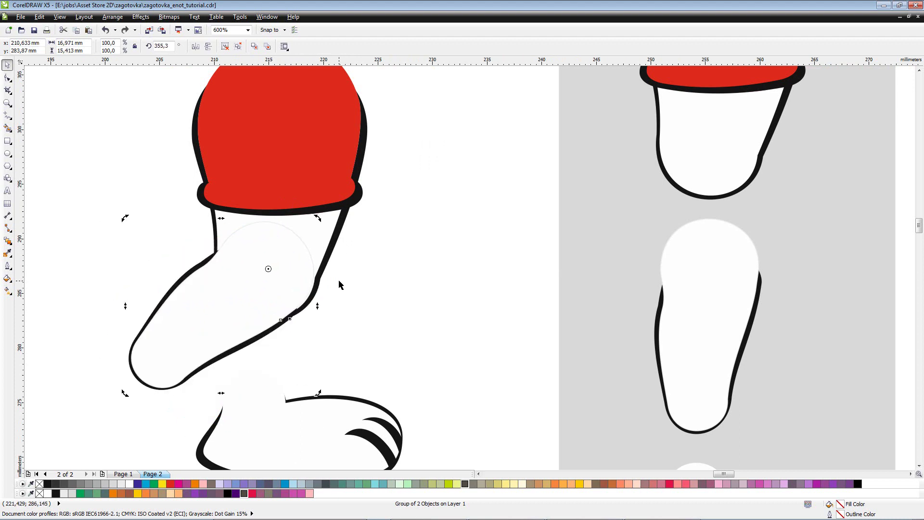
key("ctrl+z")
key("ctrl+z")
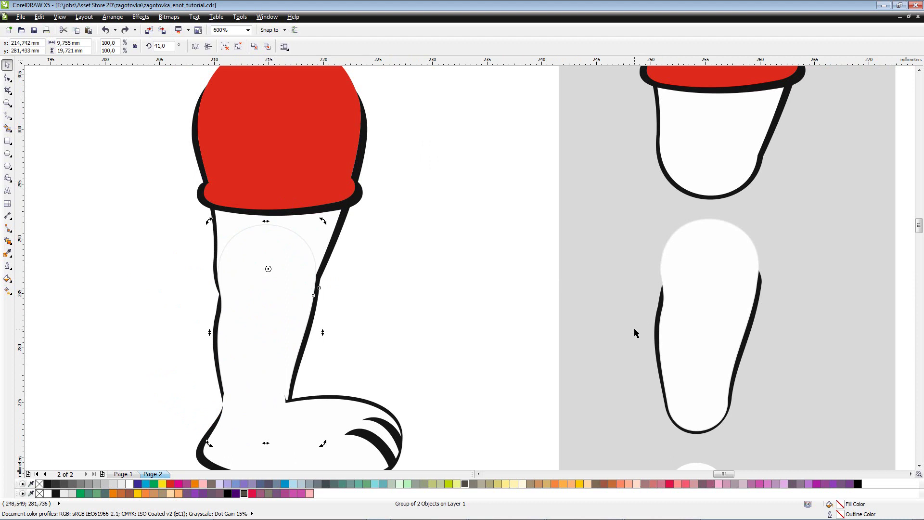
scroll(635, 328, "down", 1)
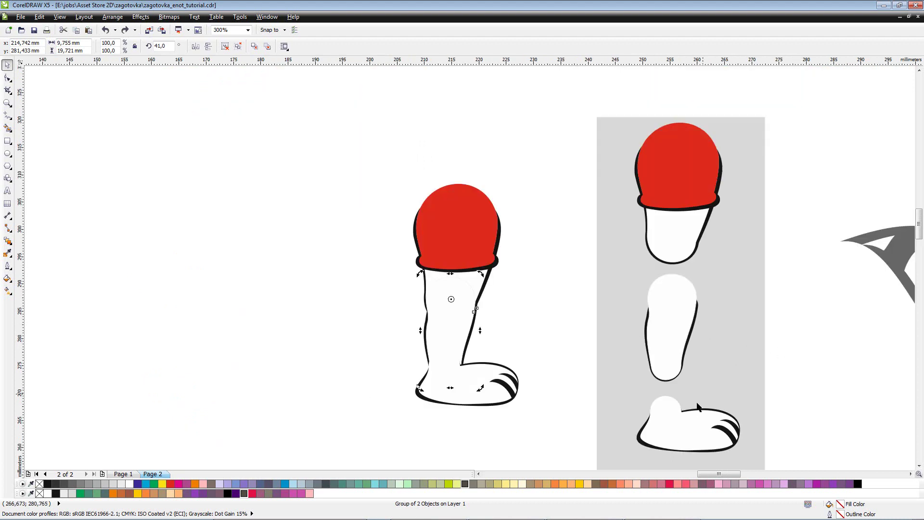
key("F2")
left_click_drag(640, 176, 717, 336)
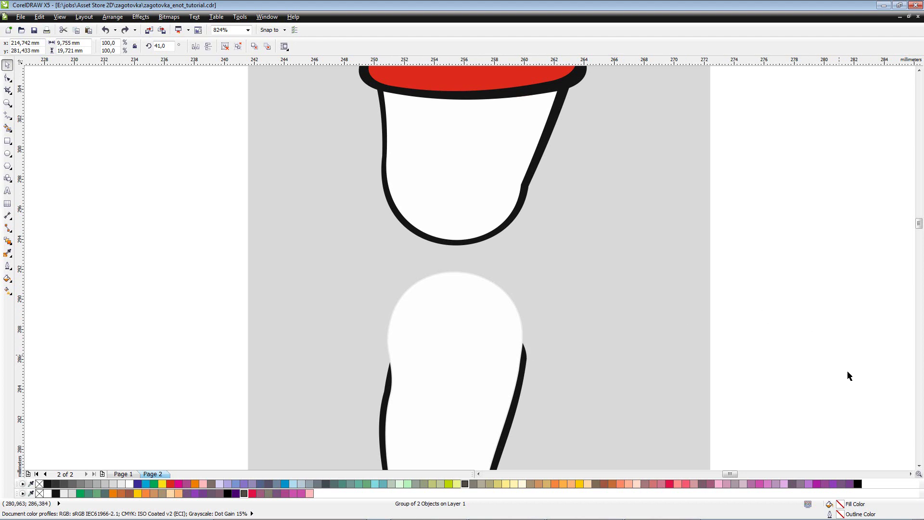
- Move the lower white leg piece up onto the upper leg in the reference panel
left_click(918, 465)
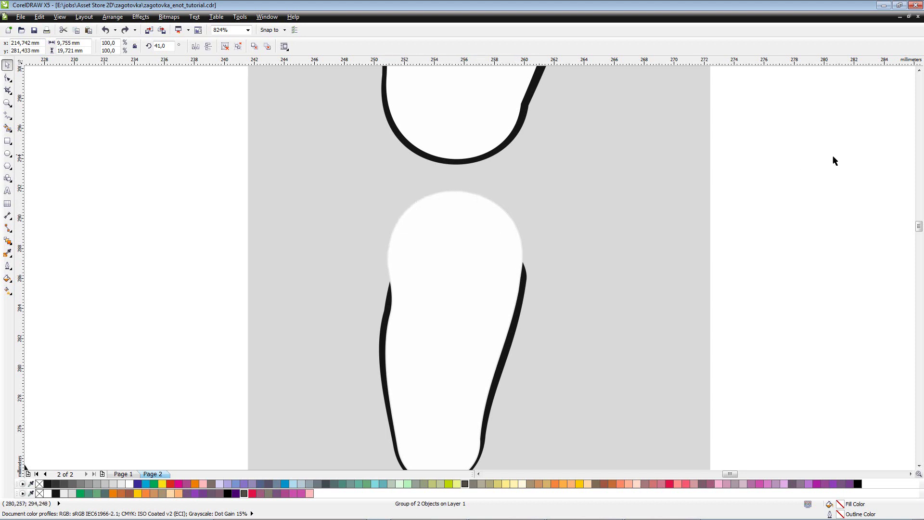
left_click(918, 71)
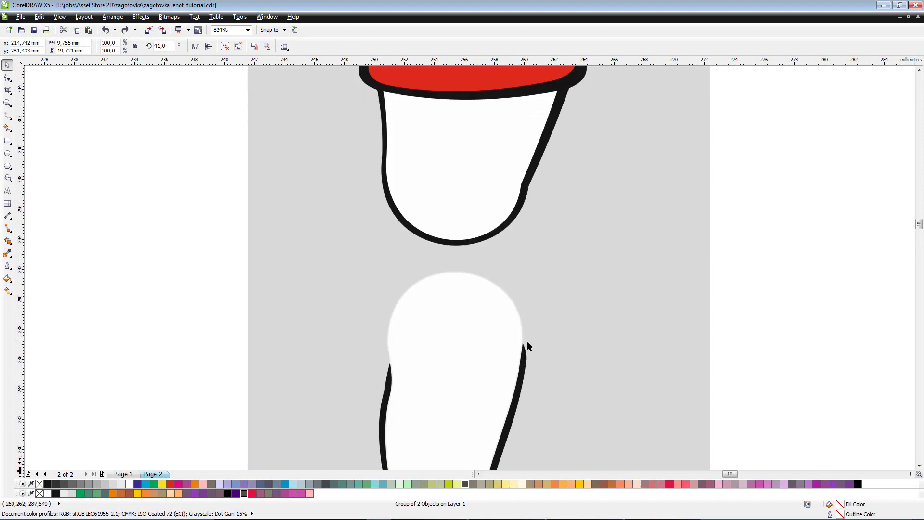
left_click(483, 332)
left_click_drag(476, 337, 470, 188)
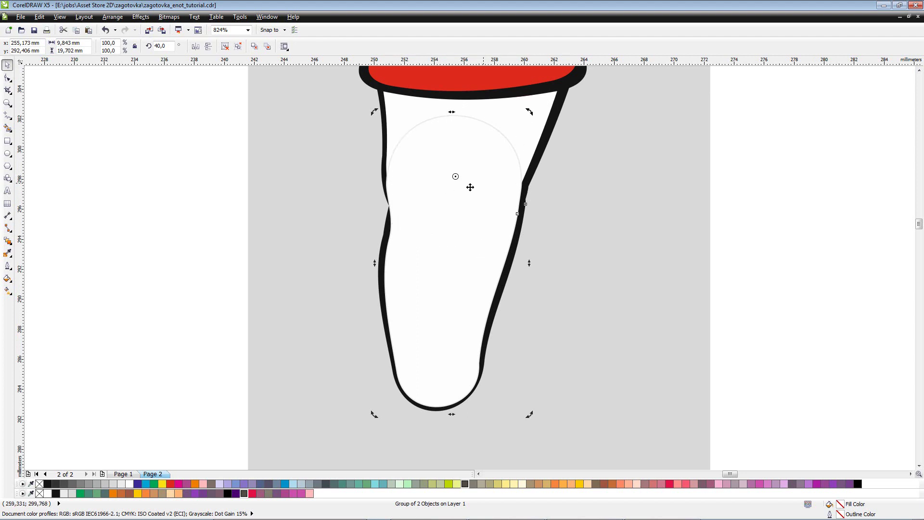
- Tilt the joined leg forward to 347.5° and nudge it into place
left_click_drag(528, 111, 601, 206)
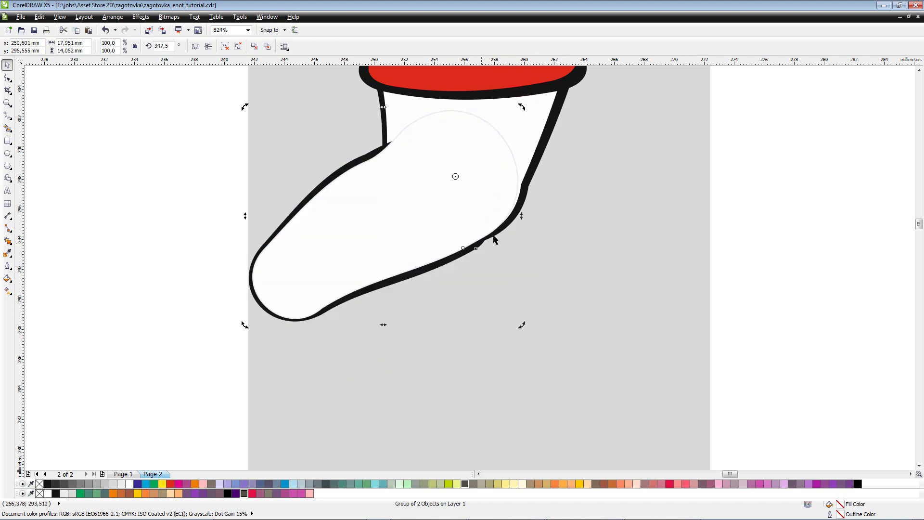
left_click(501, 139)
left_click_drag(502, 140, 501, 138)
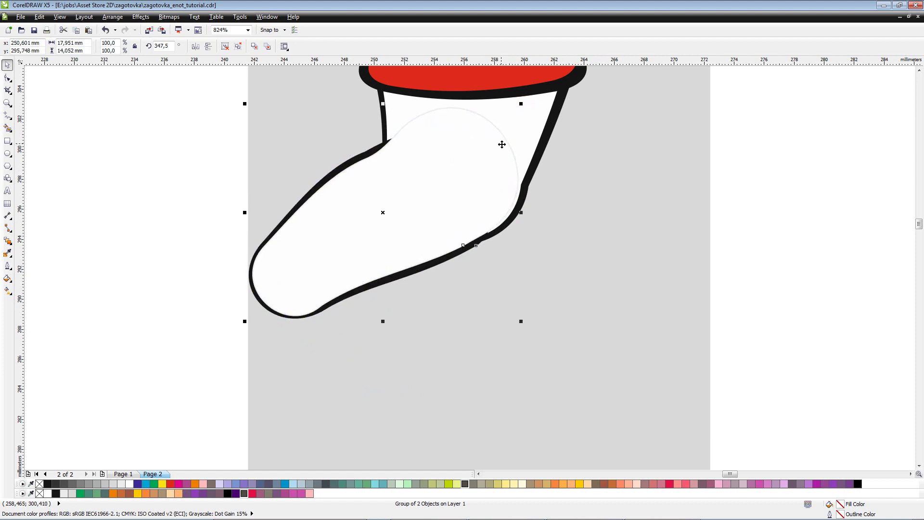
left_click_drag(506, 142, 508, 143)
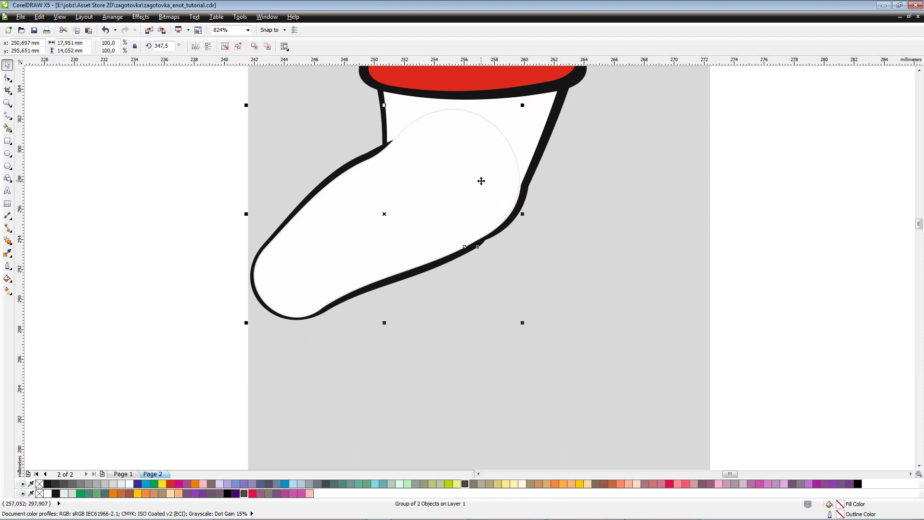
left_click(489, 151)
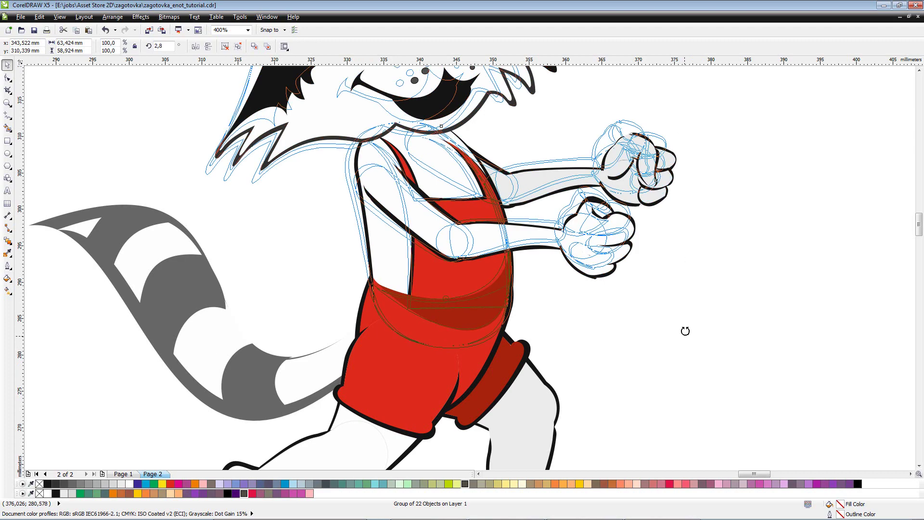
- Lean the raccoon's upper-body group counter-clockwise and then forward at several angles
left_click_drag(678, 353, 695, 256)
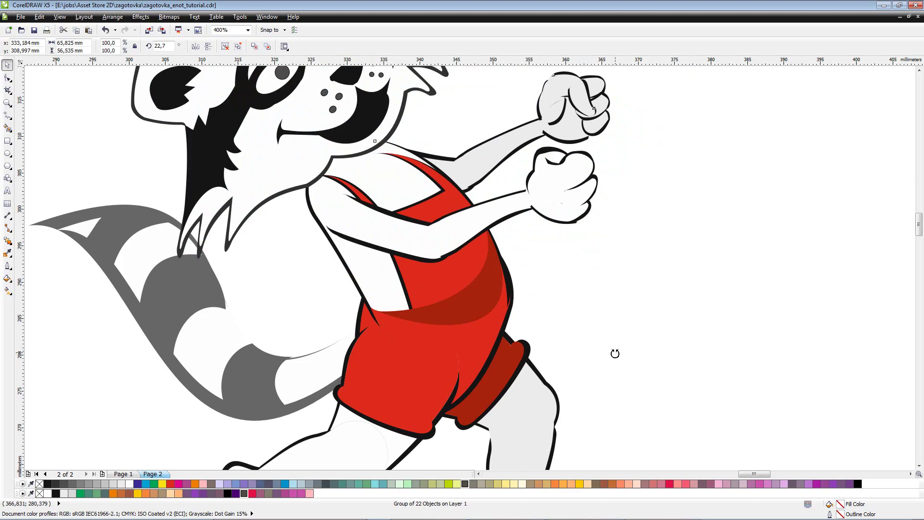
left_click_drag(615, 353, 457, 461)
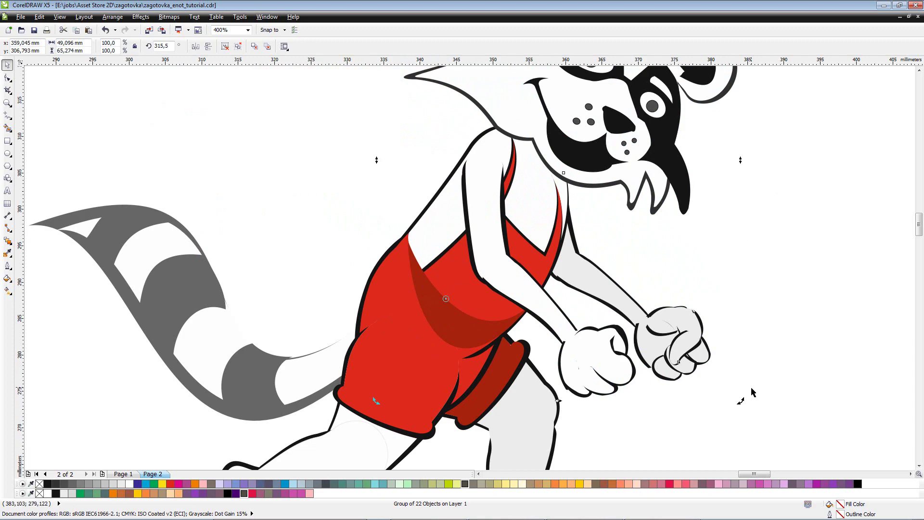
left_click_drag(742, 401, 652, 455)
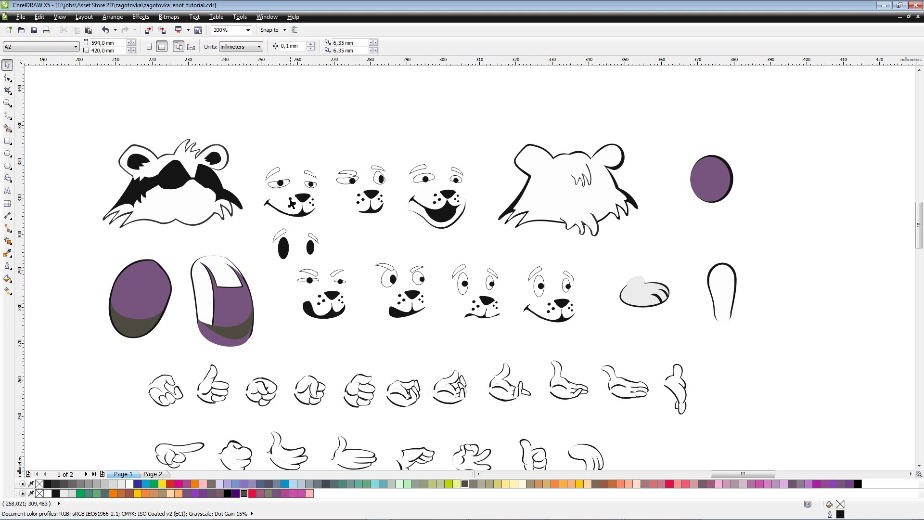
- Undo the last edit and scroll Page 1 down to the tail segments, feet and ear shapes
key("ctrl+z")
left_click(919, 467)
double_click(919, 467)
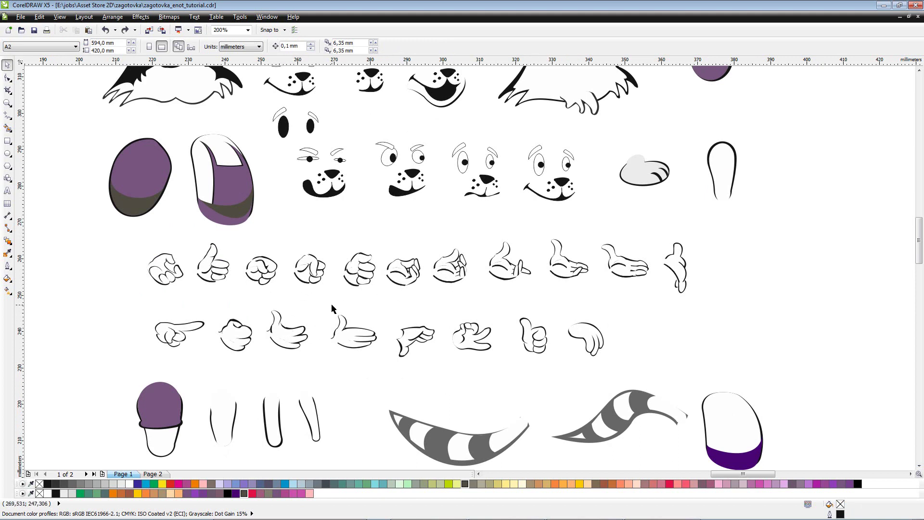
scroll(331, 308, "down", 5)
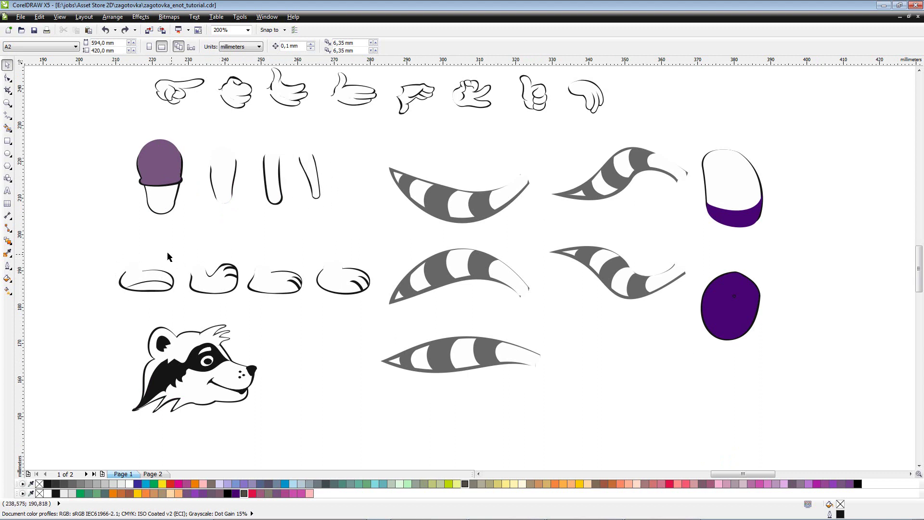
scroll(399, 357, "down", 2)
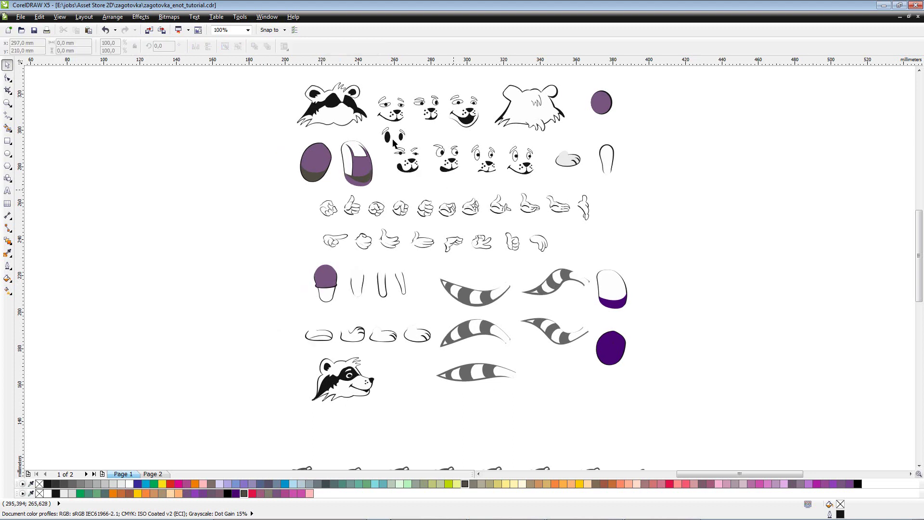
- Export all 210 Page 1 parts as PNG, replacing zagotovka.png in Assets/sprites
mouse_move(267, 71)
left_mouse_down()
mouse_move(715, 368)
mouse_move(684, 450)
left_mouse_up()
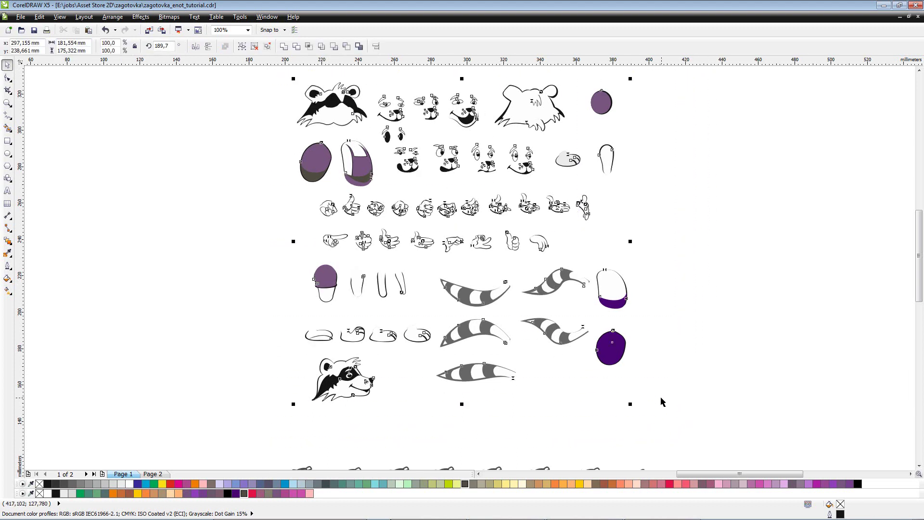
left_click(21, 17)
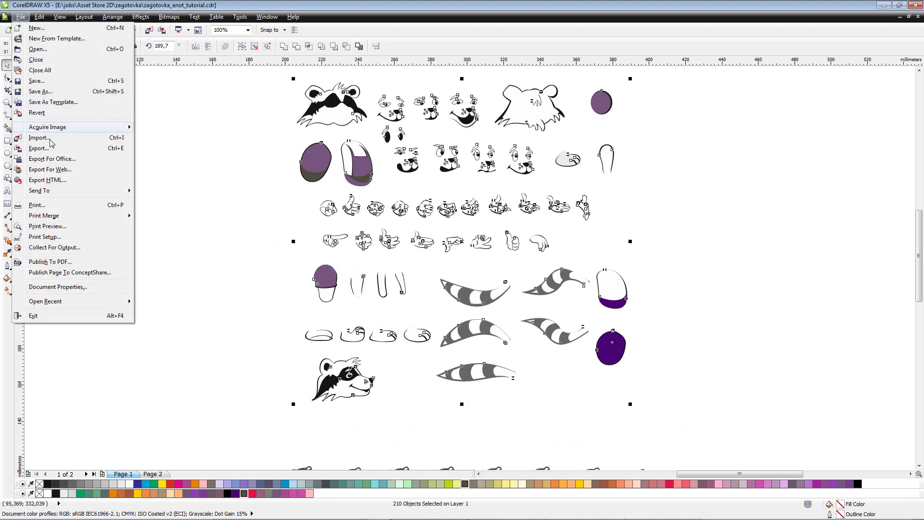
left_click(29, 150)
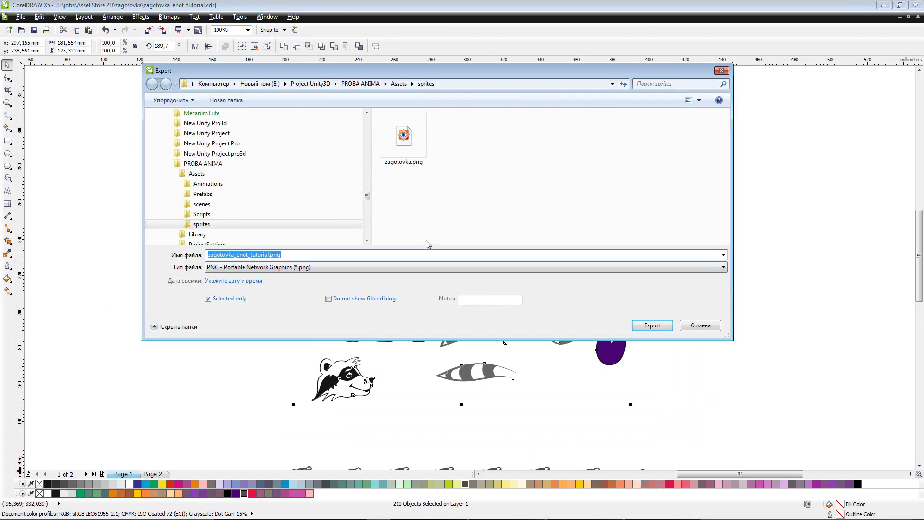
left_click(403, 154)
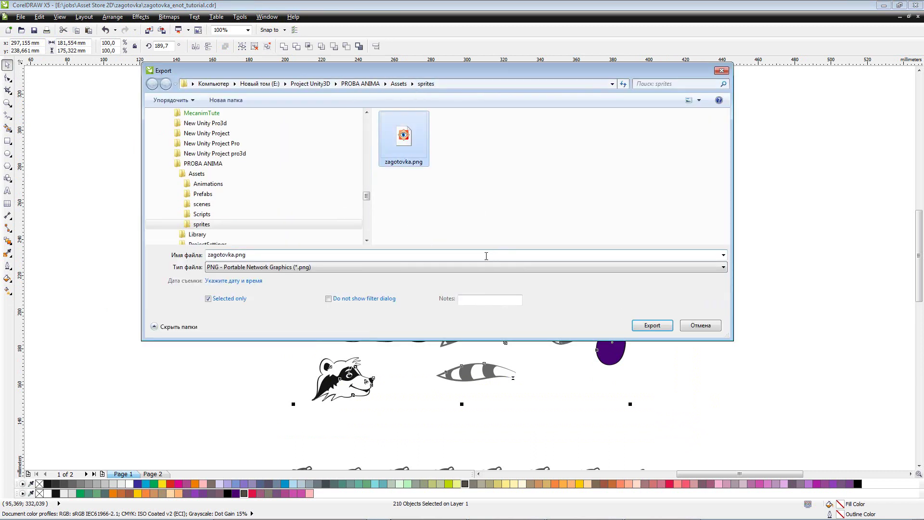
left_click(653, 327)
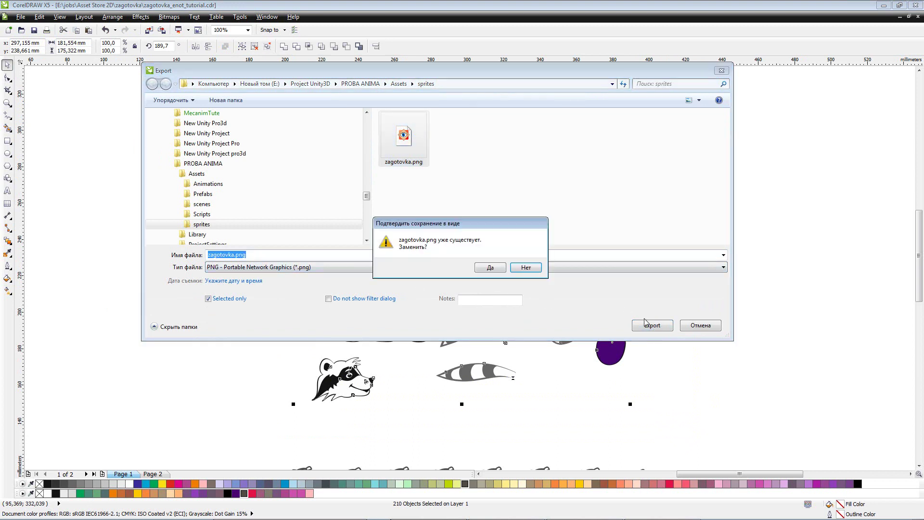
left_click(500, 267)
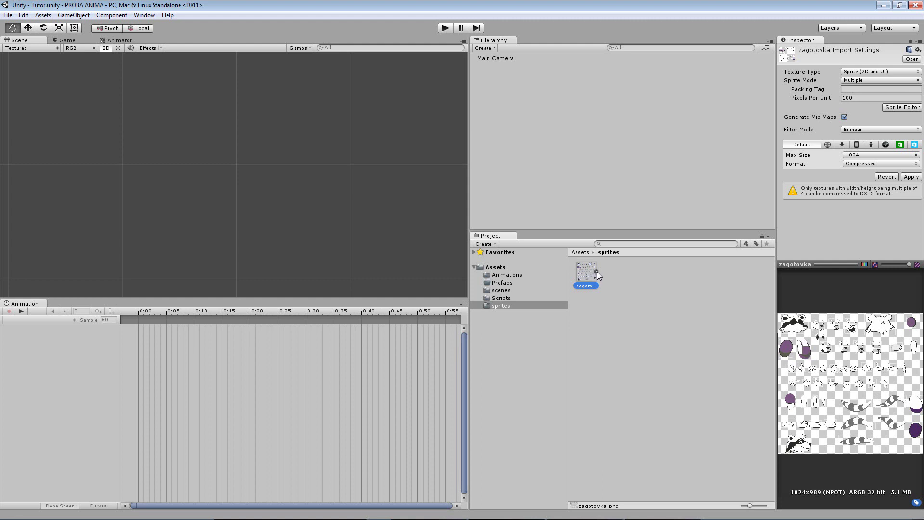
- Keep zagotovka's Texture Type as Sprite (2D and UI) and open its Sprite Editor
left_click(597, 272)
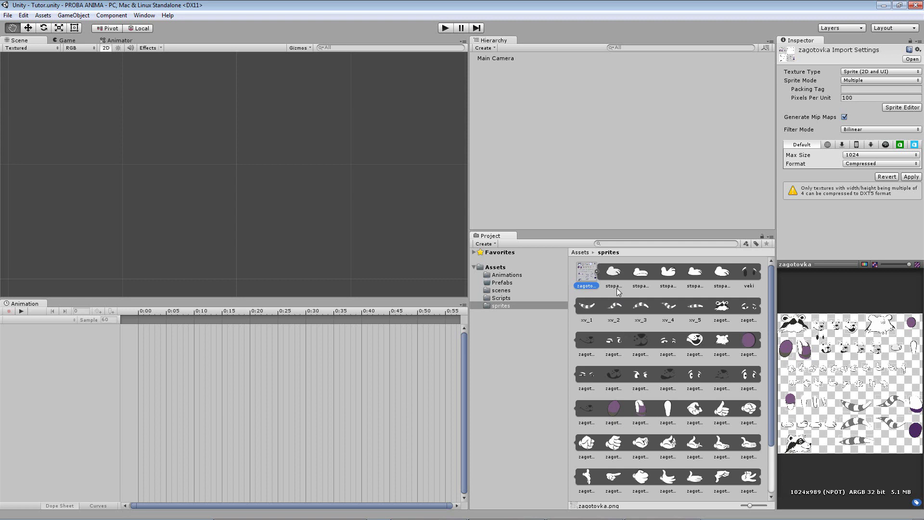
left_click(857, 71)
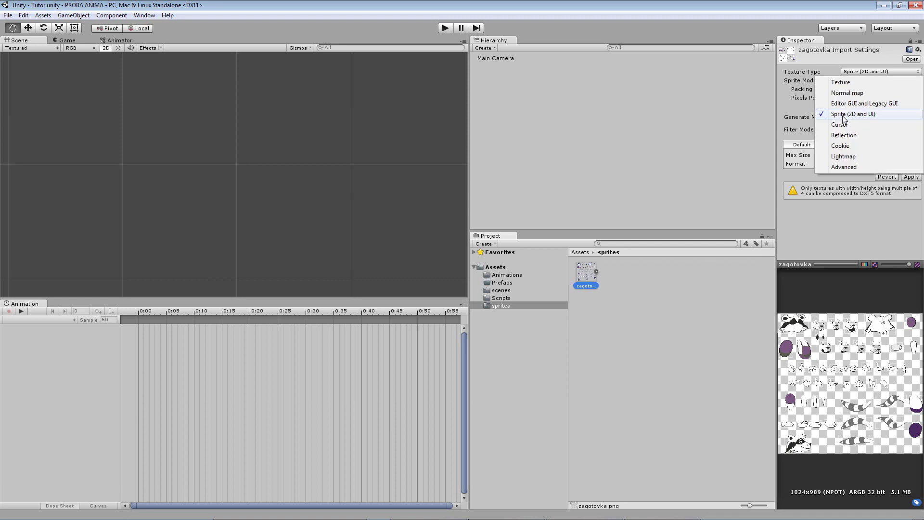
left_click(843, 118)
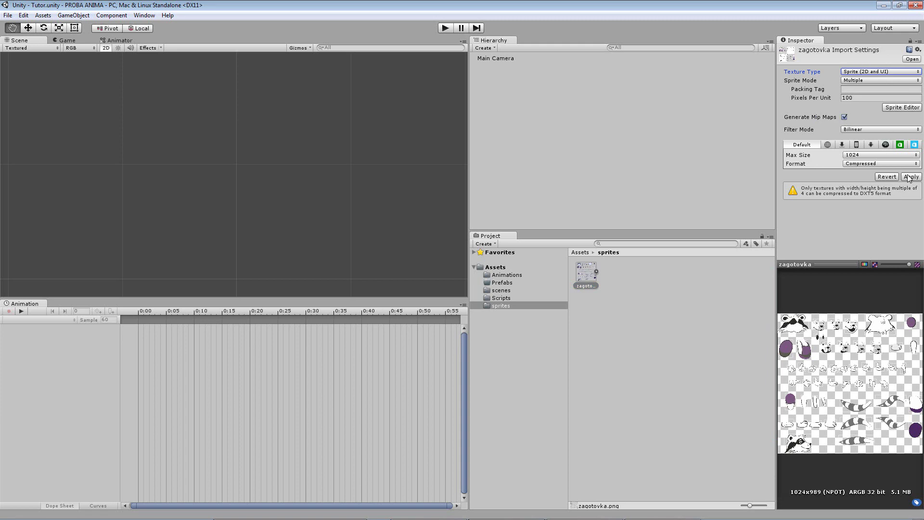
left_click(901, 110)
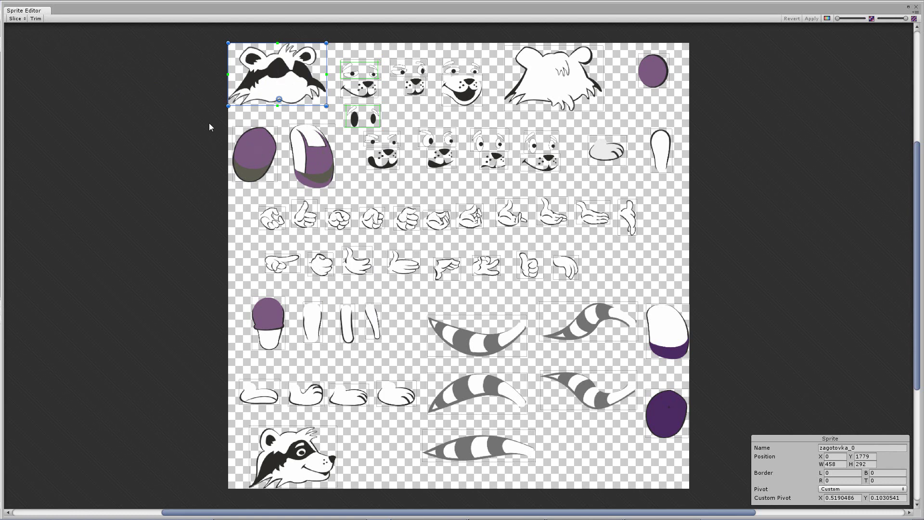
- Move the fist sprite zagotovka_56's pivot to its left wrist edge
left_click(16, 18)
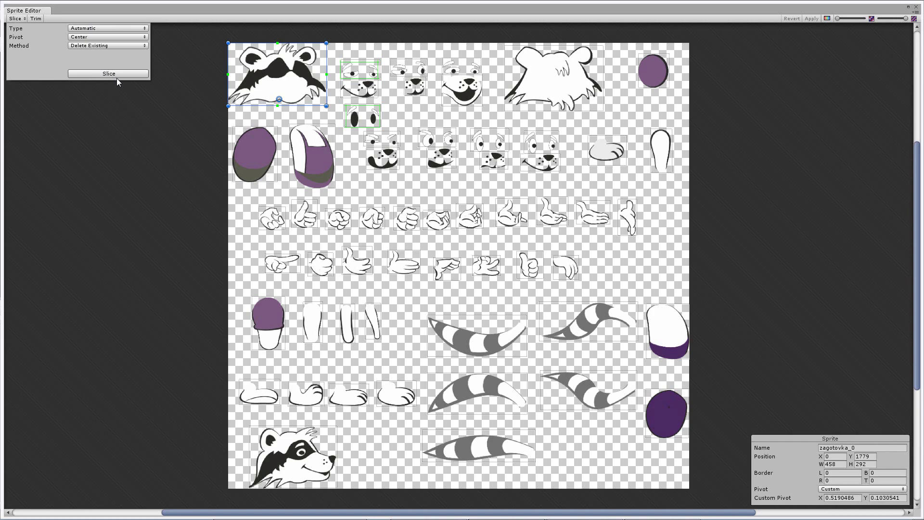
left_click(232, 113)
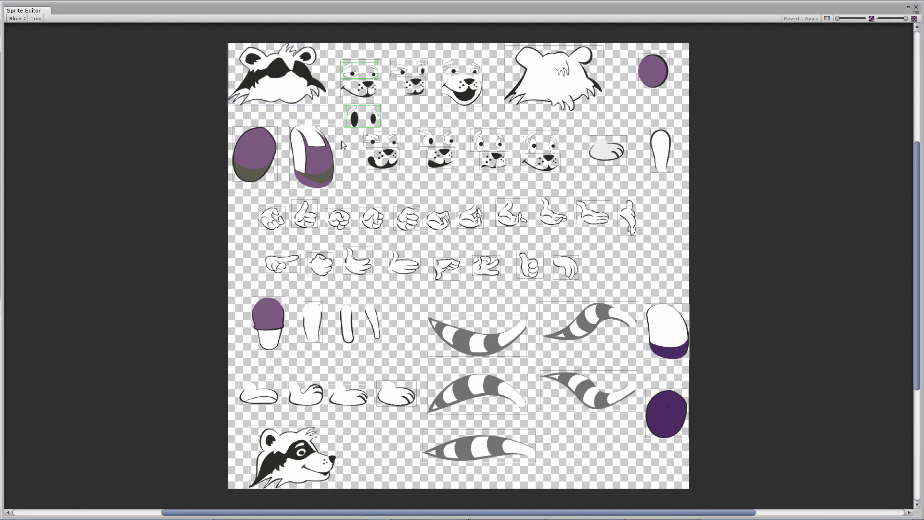
scroll(362, 144, "up", 5)
scroll(362, 143, "down", 4)
scroll(362, 143, "down", 1)
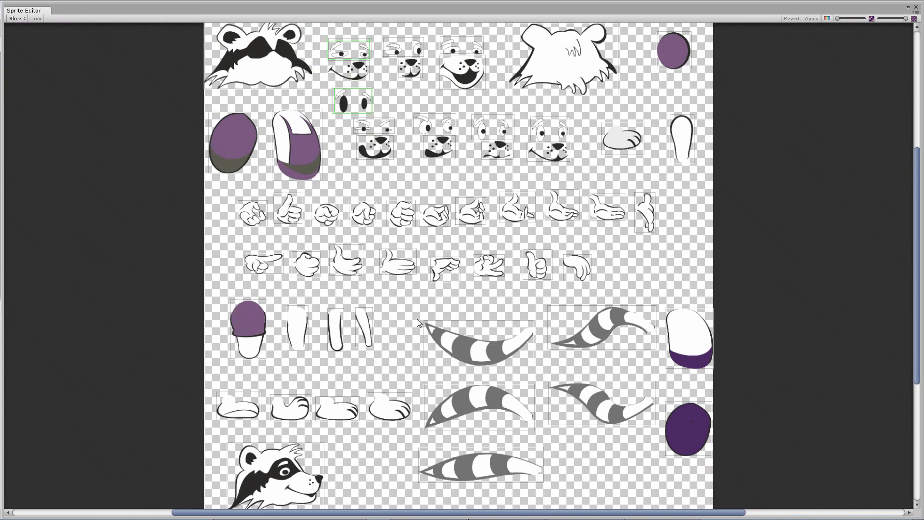
scroll(404, 217, "up", 3)
left_click(363, 180)
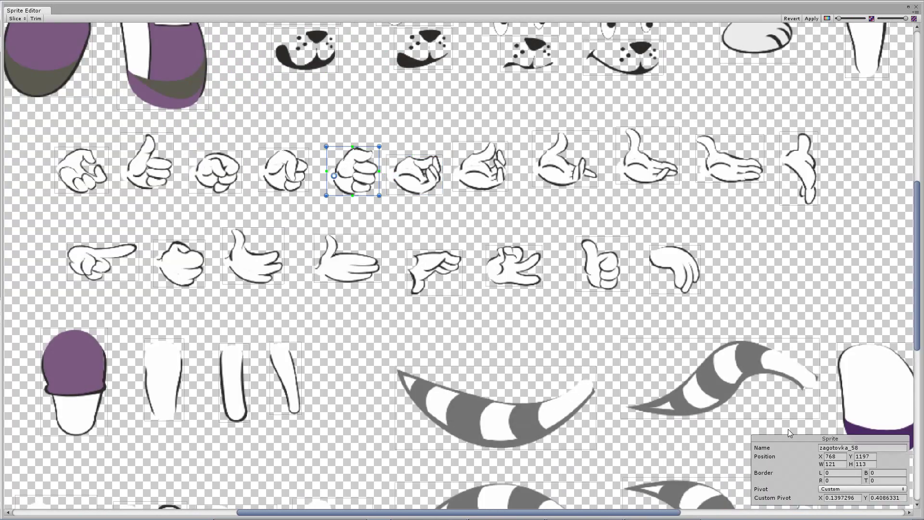
left_click(284, 174)
left_click(207, 173)
left_click(145, 175)
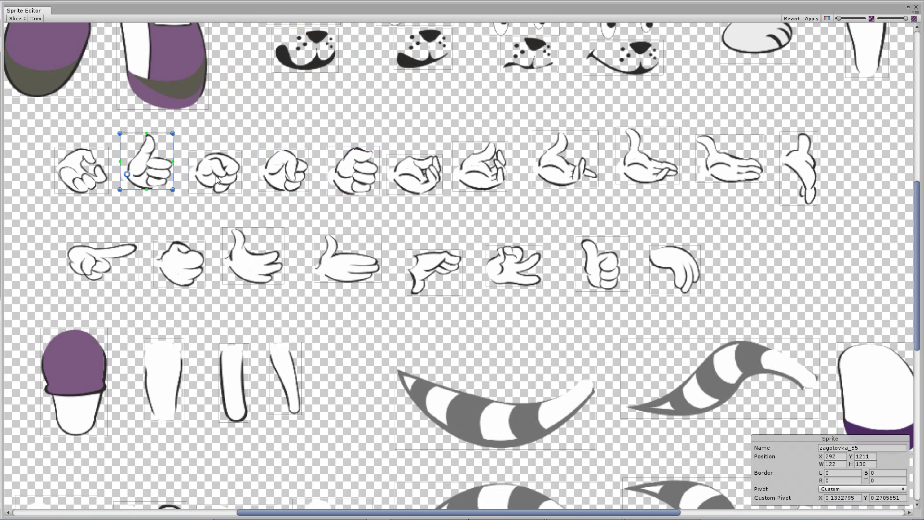
left_click(219, 177)
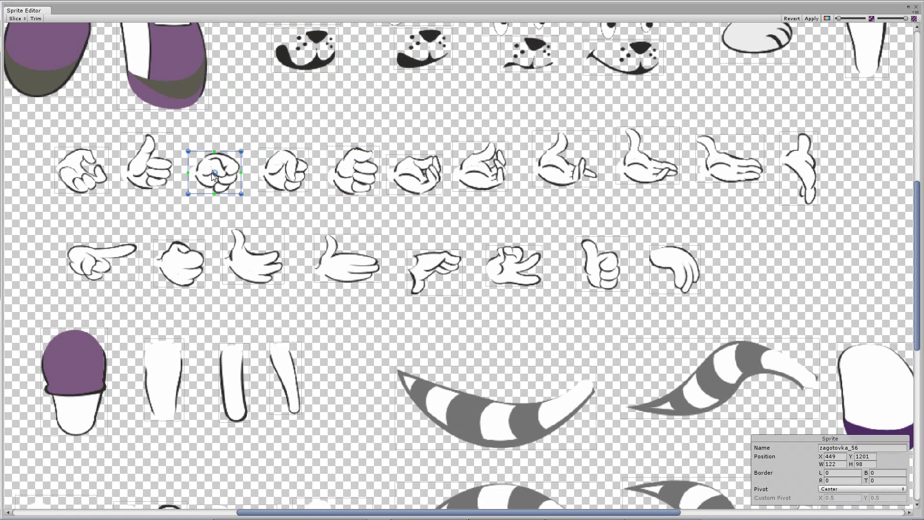
mouse_move(196, 173)
left_mouse_down("ctrl")
mouse_move(215, 172)
mouse_move(197, 174)
left_mouse_up("ctrl")
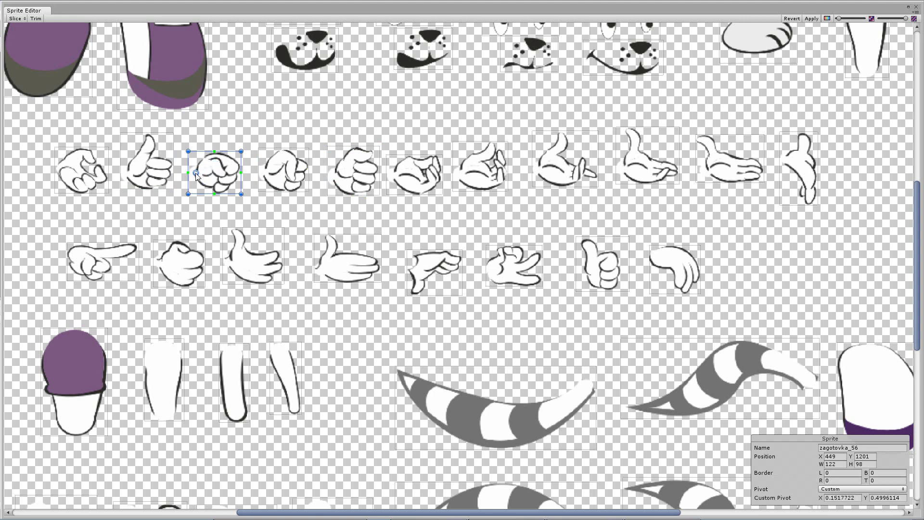
- Check pivots of hand sprites zagotovka_57 to _64, then apply the changes and close the Sprite Editor
scroll(172, 170, "up", 1)
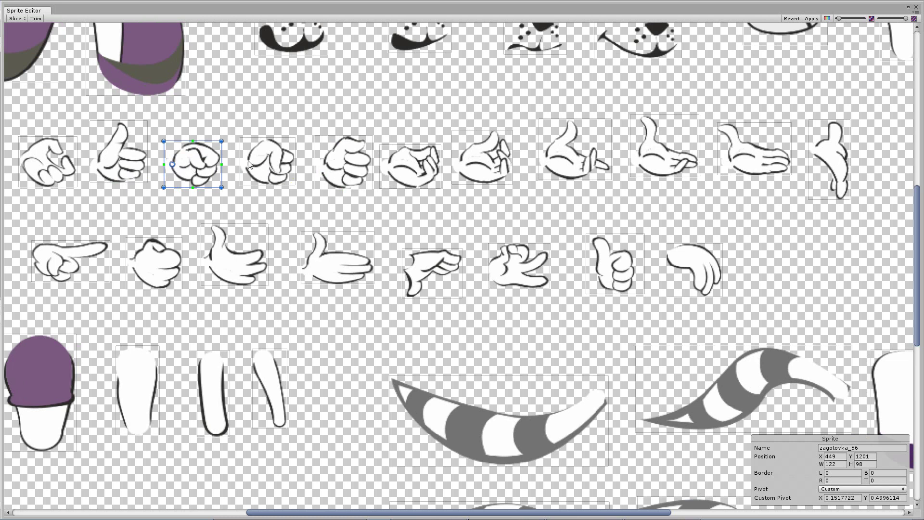
left_click(261, 162)
left_click(174, 167)
left_click(253, 167)
left_click(335, 168)
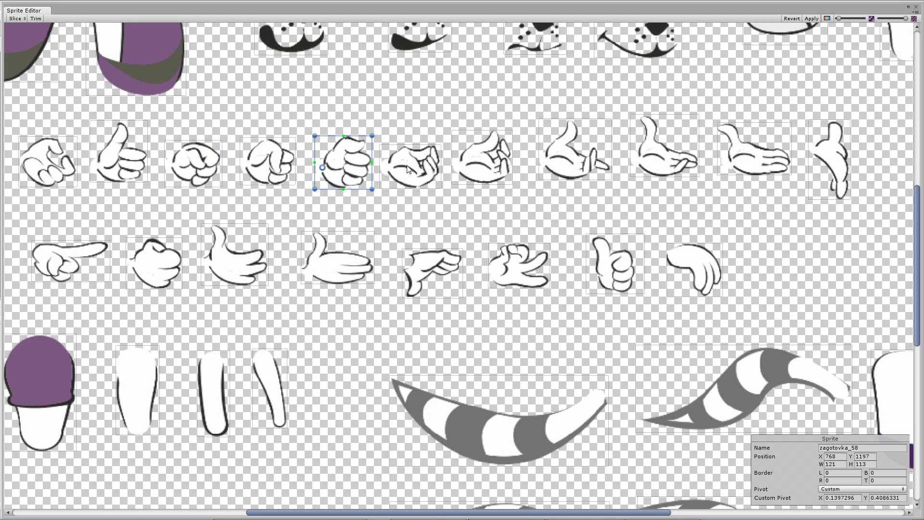
left_click(409, 169)
left_click(478, 161)
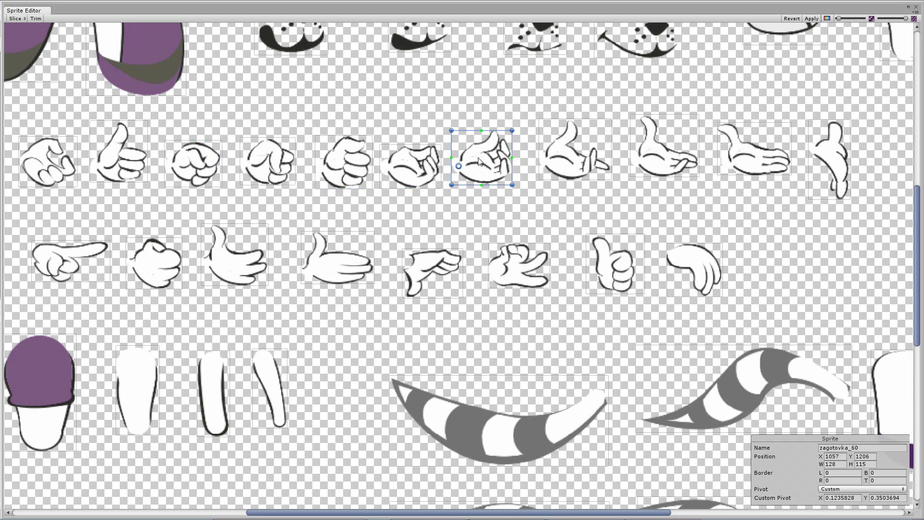
left_click(555, 161)
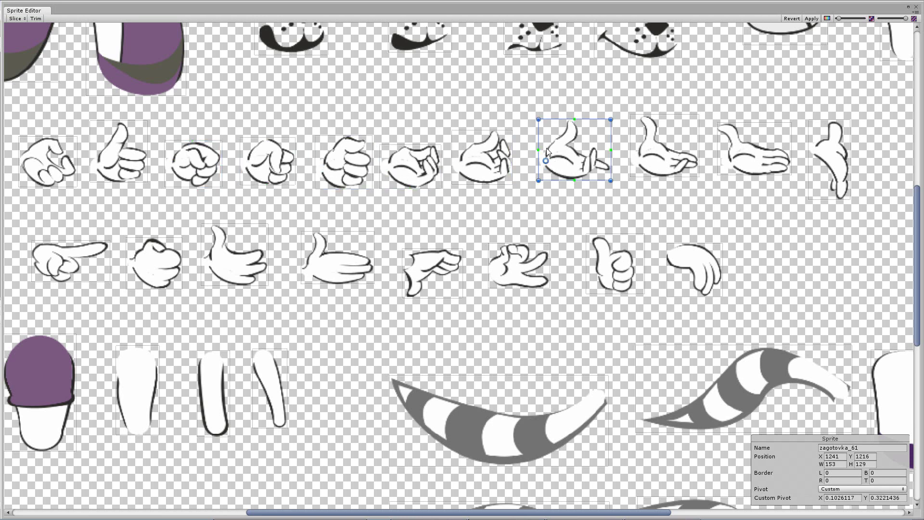
left_click(654, 163)
left_click(732, 170)
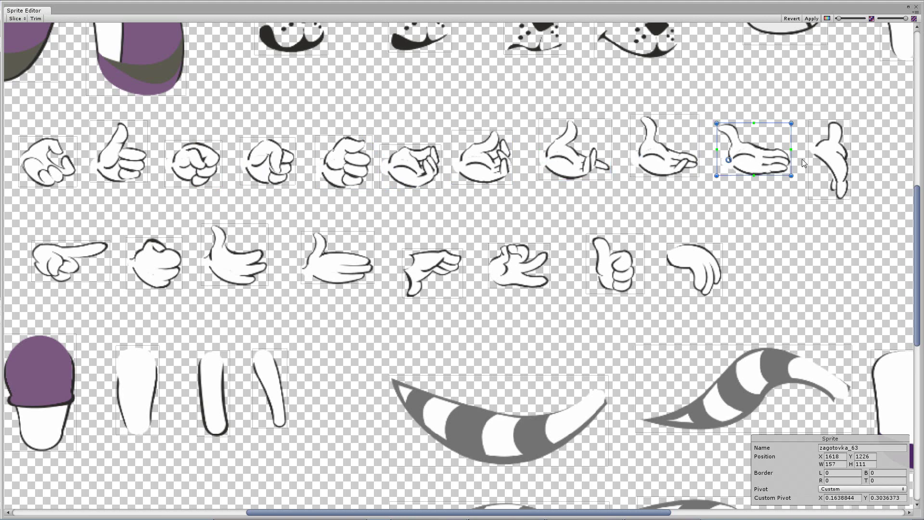
left_click(833, 166)
left_click(813, 19)
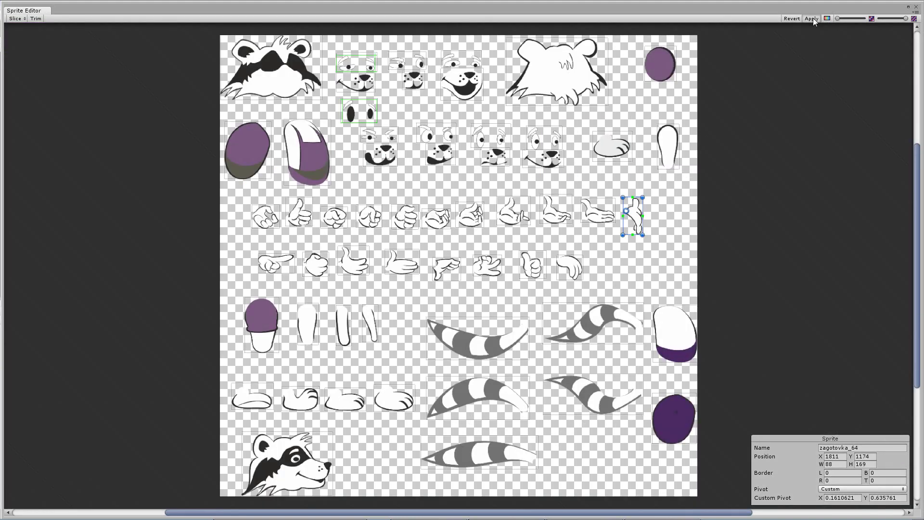
left_click(917, 7)
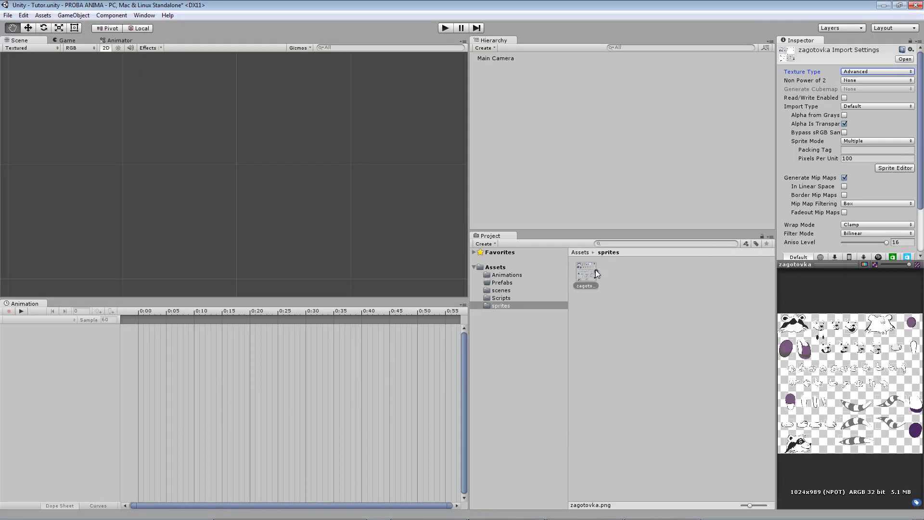
- Expand the zagotovka sprite sheet and preview its stopa foot, veki eyes and tail sprites
left_click(596, 273)
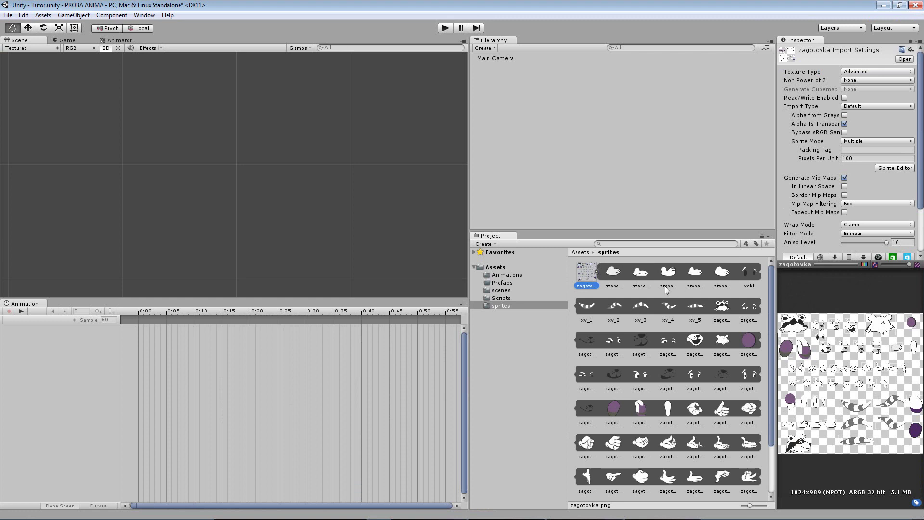
left_click(611, 273)
left_click(639, 272)
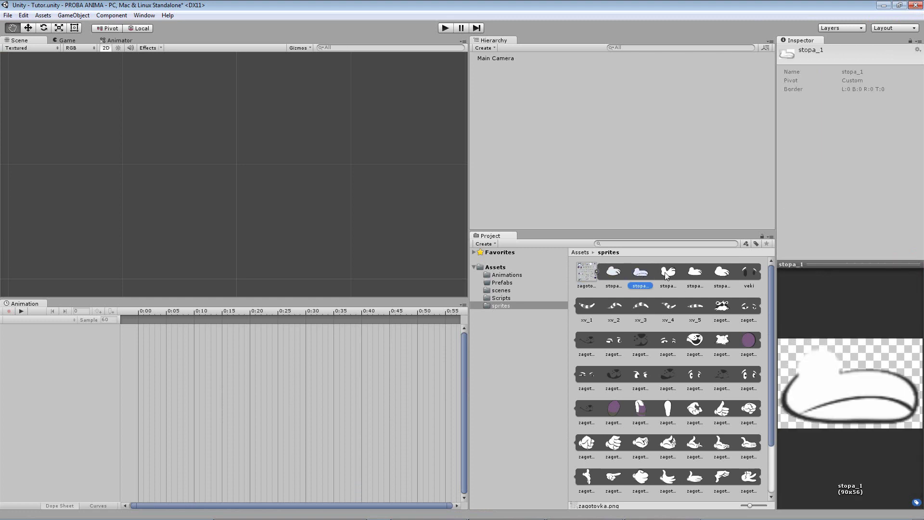
left_click(667, 272)
left_click(695, 273)
left_click(717, 273)
left_click(746, 273)
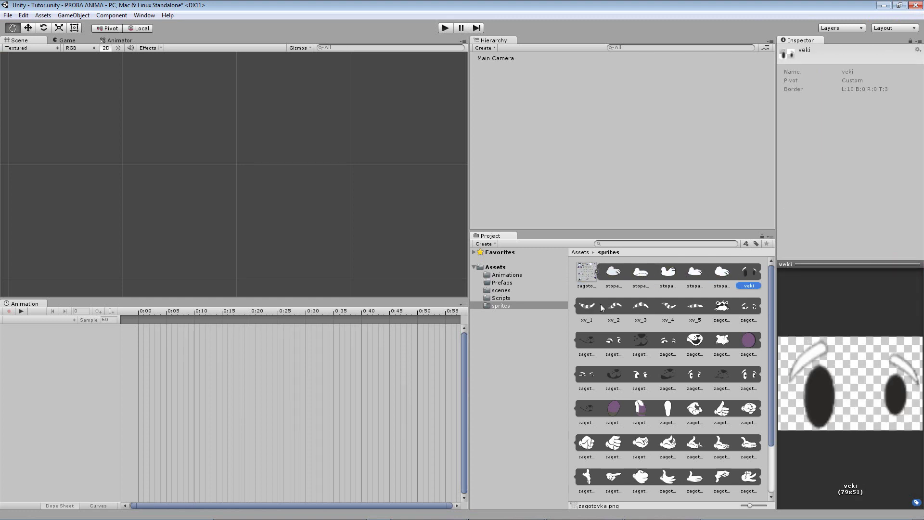
left_click(602, 308)
left_click(615, 307)
left_click(587, 273)
scroll(617, 366, "down", 3)
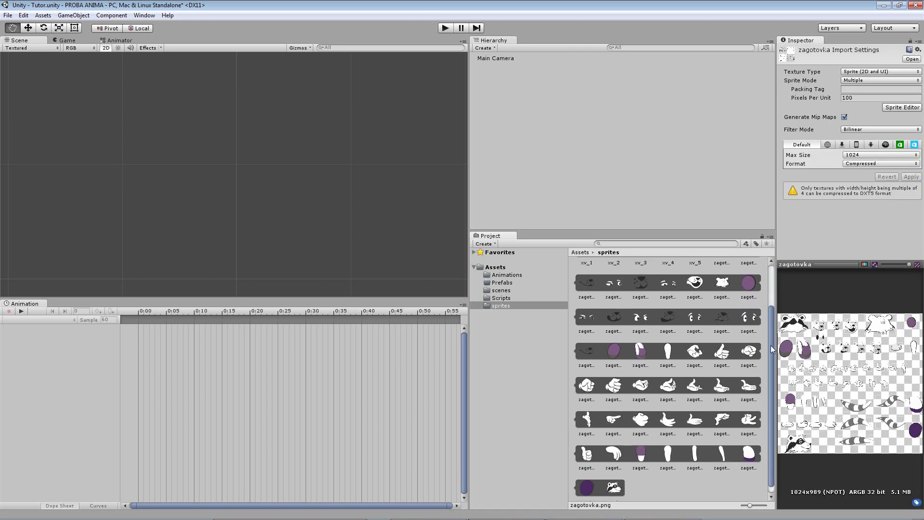
- Place overalls sprites zagotovka_20 and zagotovka_21 in the scene, with the bib settled above the lower piece
left_click(615, 345)
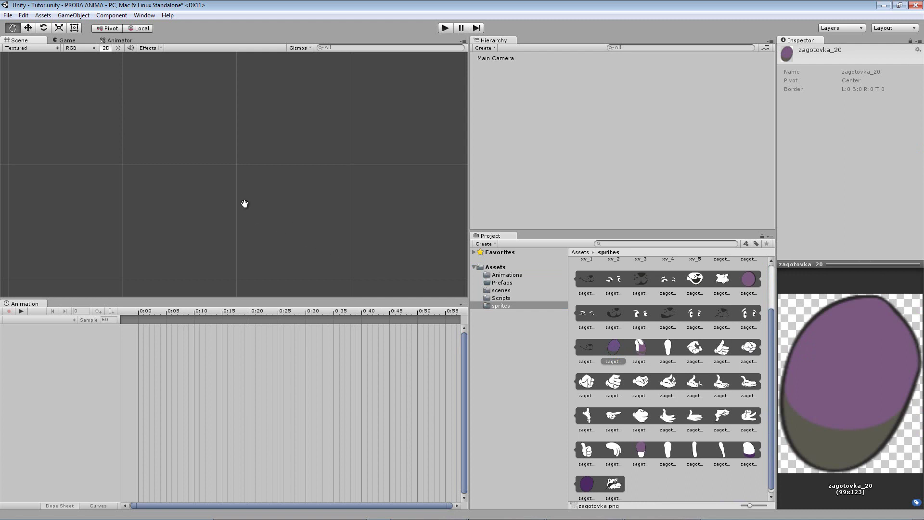
left_click_drag(613, 352, 245, 203)
scroll(334, 208, "down", 5)
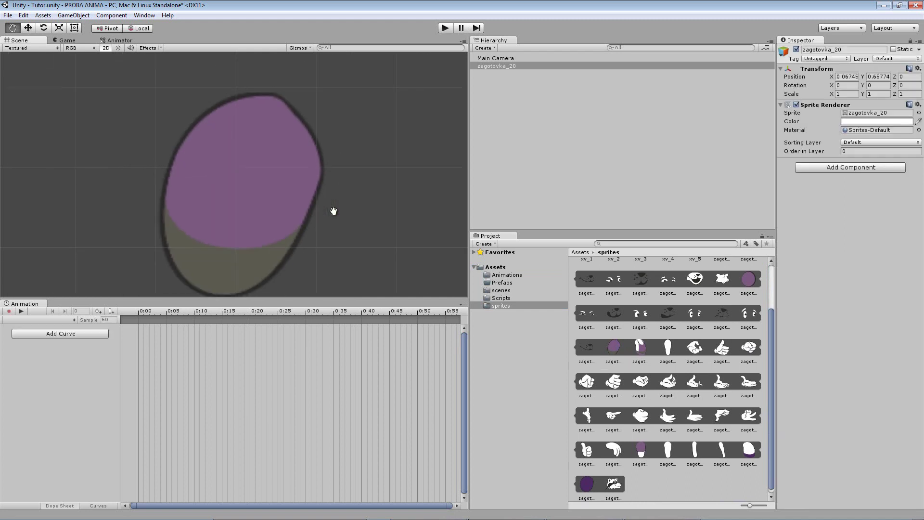
left_click_drag(640, 347, 268, 164)
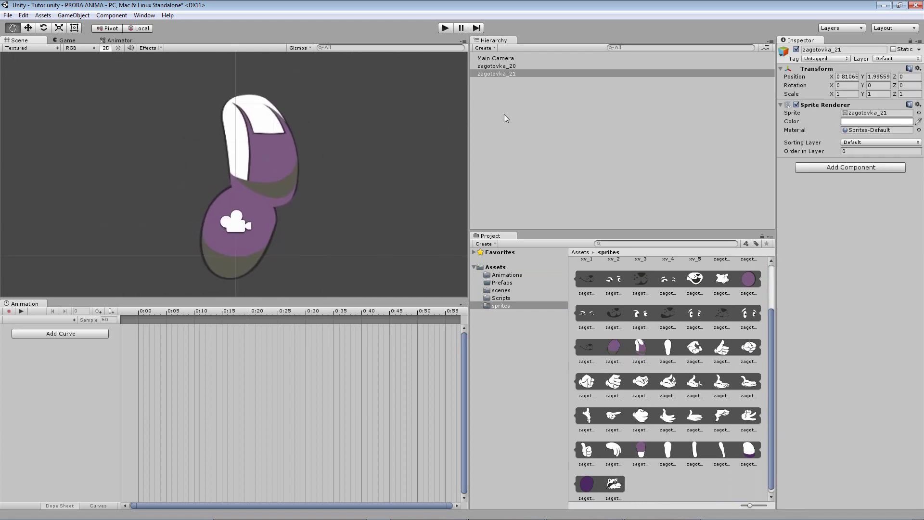
key("w")
left_click_drag(276, 174, 268, 166)
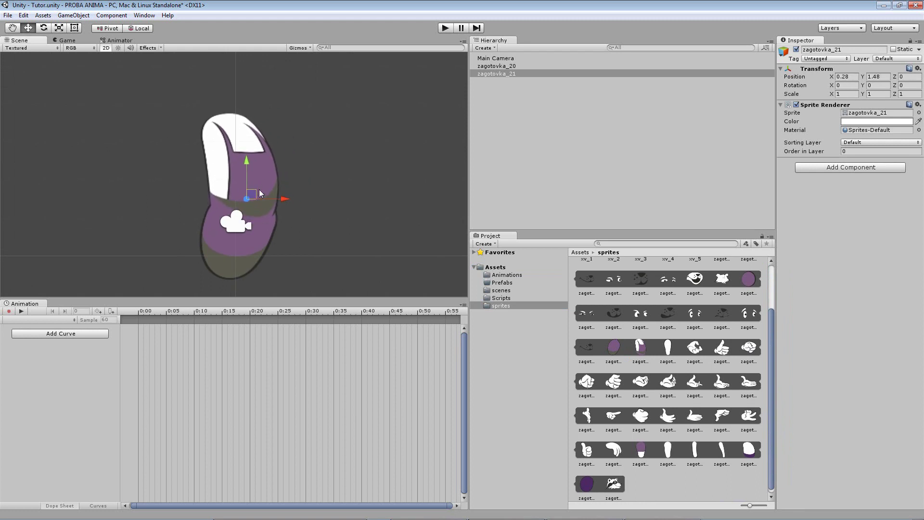
left_click_drag(267, 169, 278, 174)
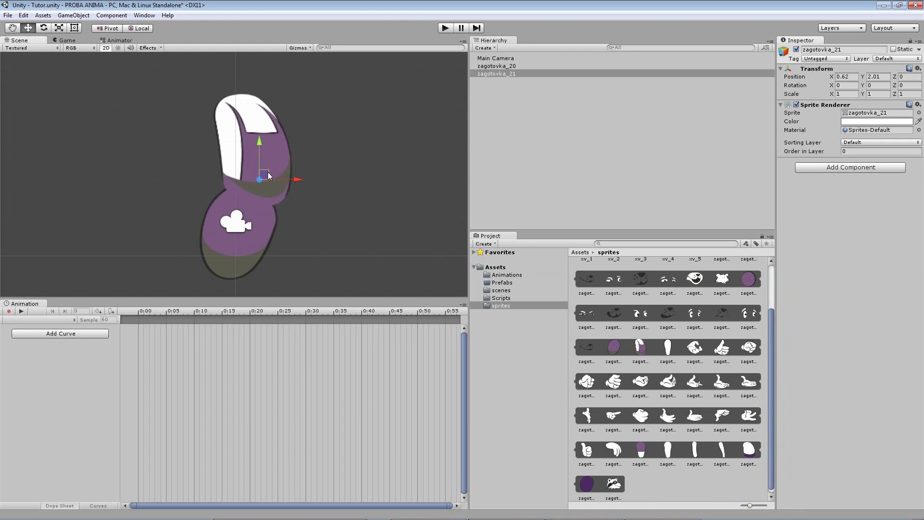
left_click(518, 330)
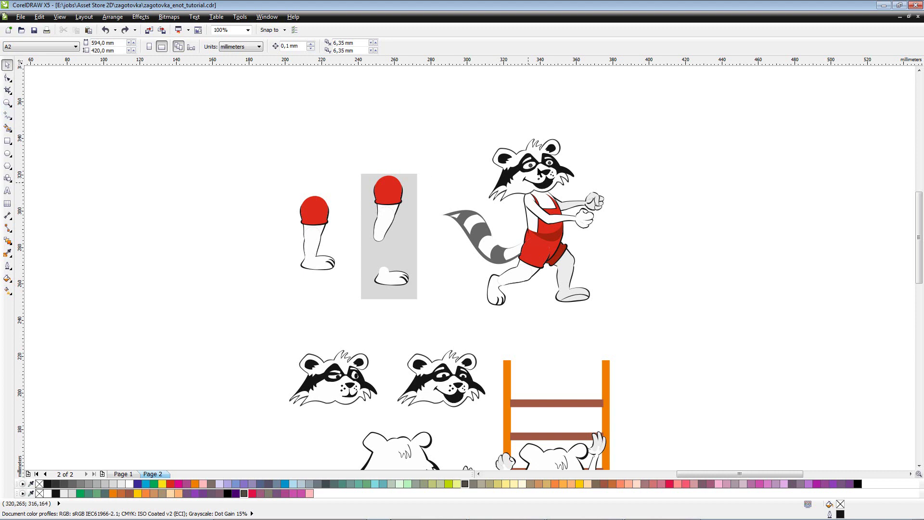
- Export the selected red-overalls raccoon as zagotovka_enot_tutorial.png into Assets/sprites, then return to Unity
left_click_drag(477, 196, 628, 326)
left_click(21, 17)
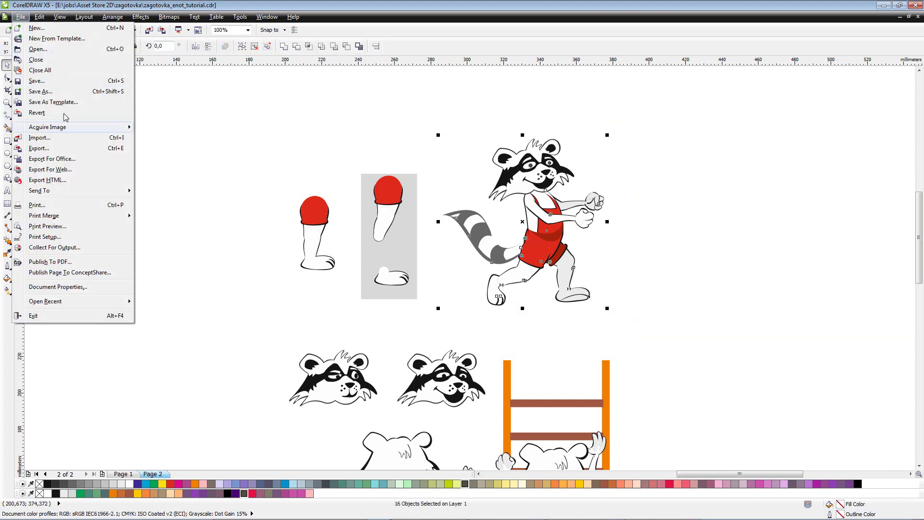
left_click(43, 148)
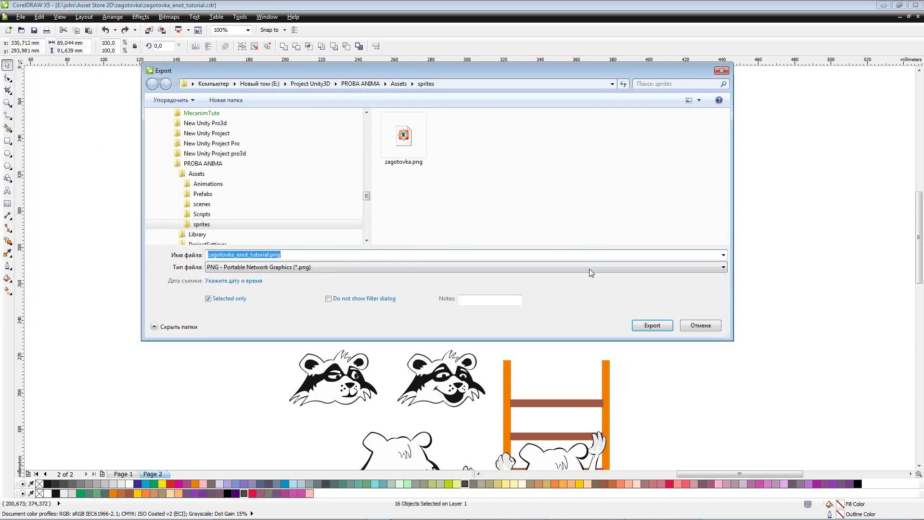
left_click(653, 326)
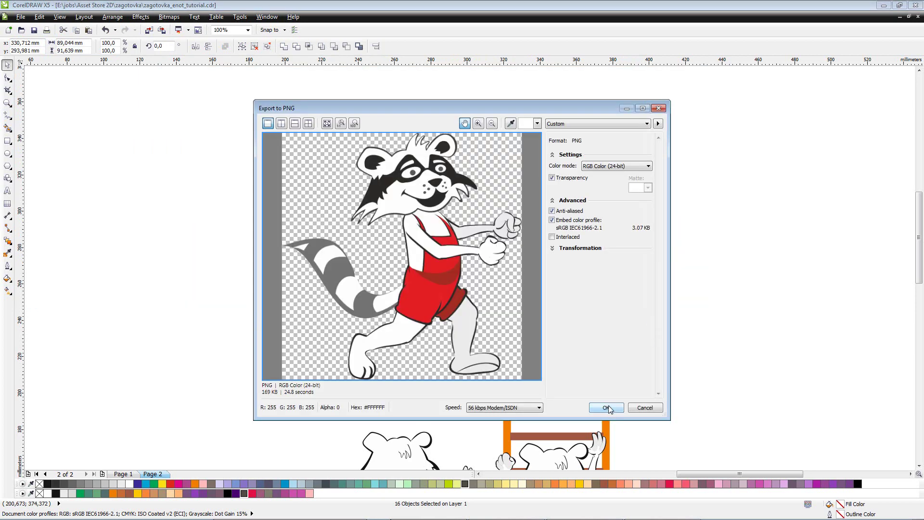
left_click(607, 407)
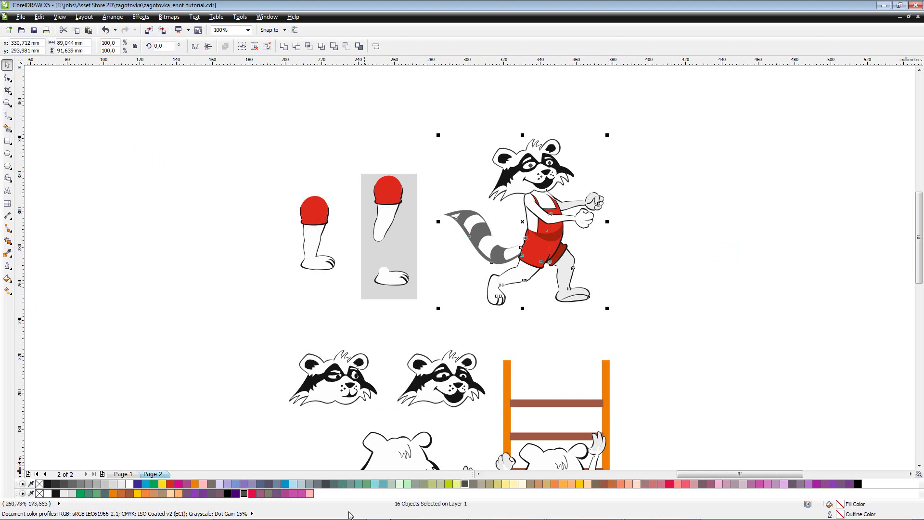
left_click(497, 513)
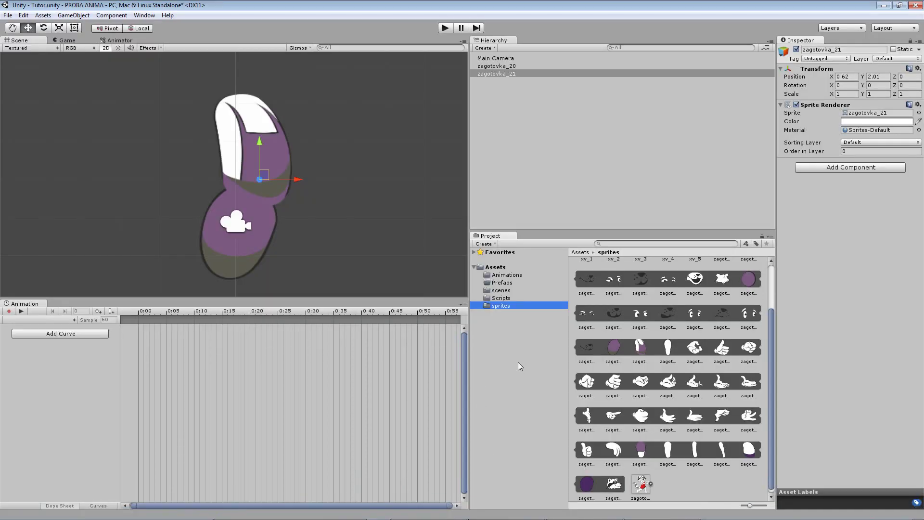
- Add the exported zagotovka_enot_tutorial sprite to the scene and frame it in view
left_click(645, 487)
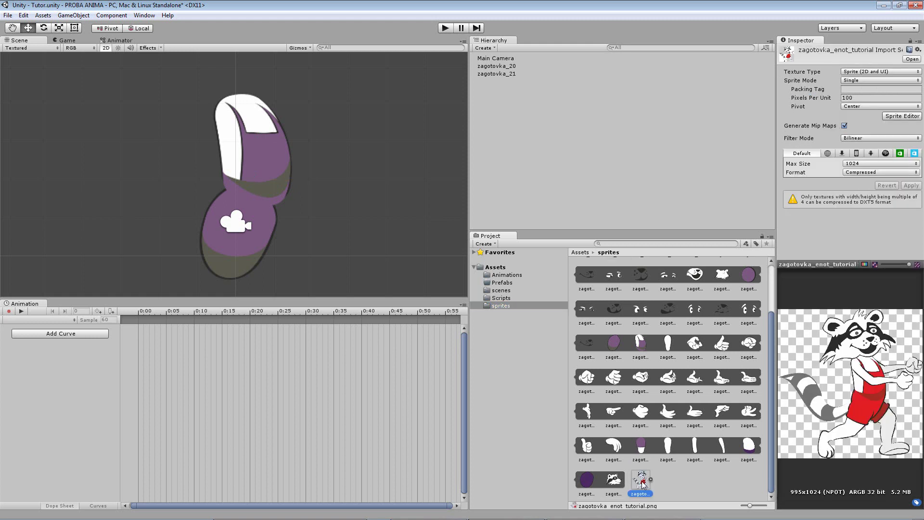
left_click_drag(642, 484, 75, 205)
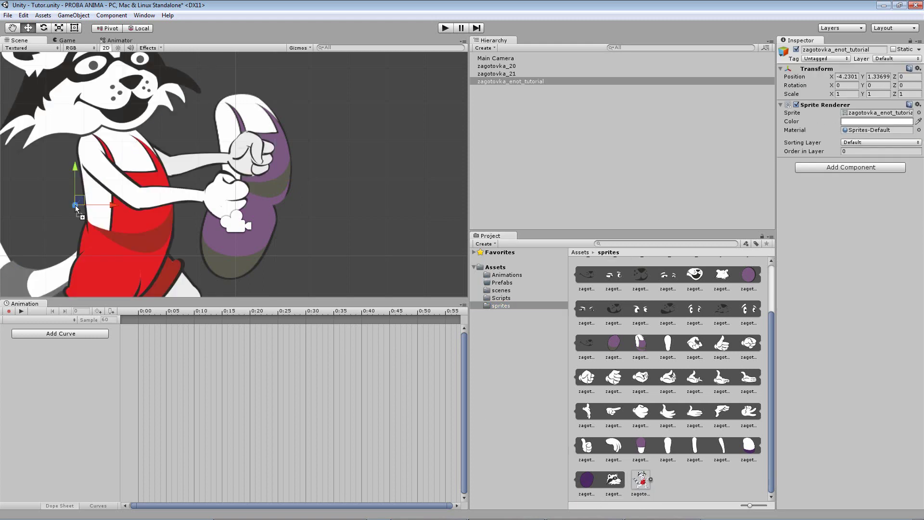
key("f")
- Nudge zagotovka_20 and move zagotovka_21 down-left onto the raccoon's torso
left_click(252, 198)
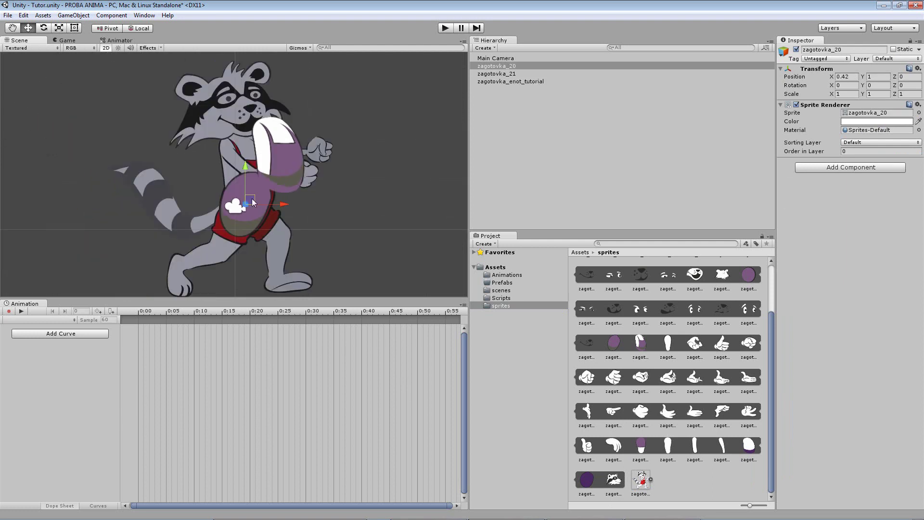
left_click_drag(253, 200, 252, 198)
left_click(282, 144)
left_click(288, 150)
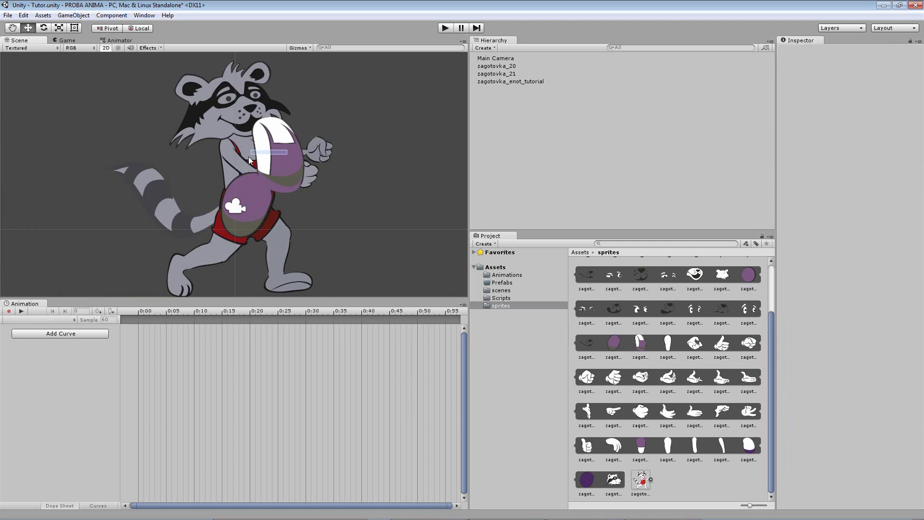
left_click(288, 149)
left_click_drag(290, 169, 257, 184)
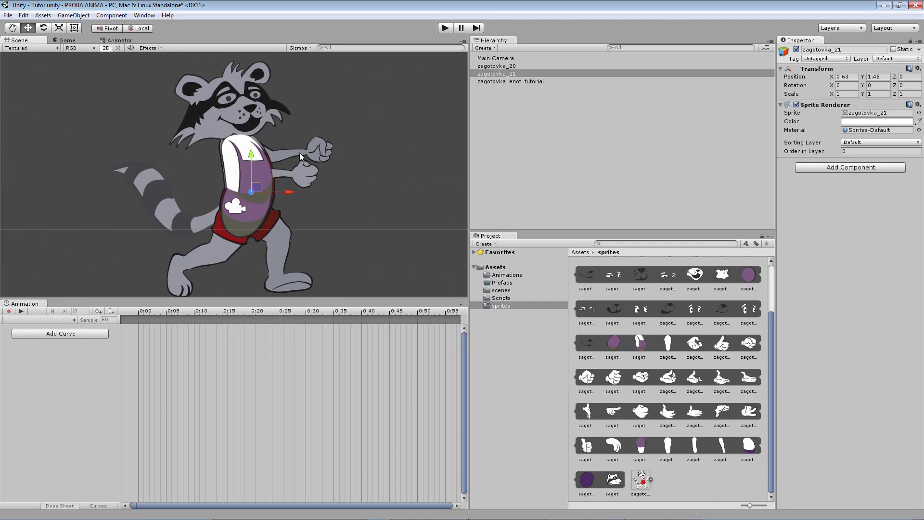
- Nudge, lower and rotate zagotovka_21 until it sits nearly upright on the torso
left_click_drag(258, 185, 260, 188)
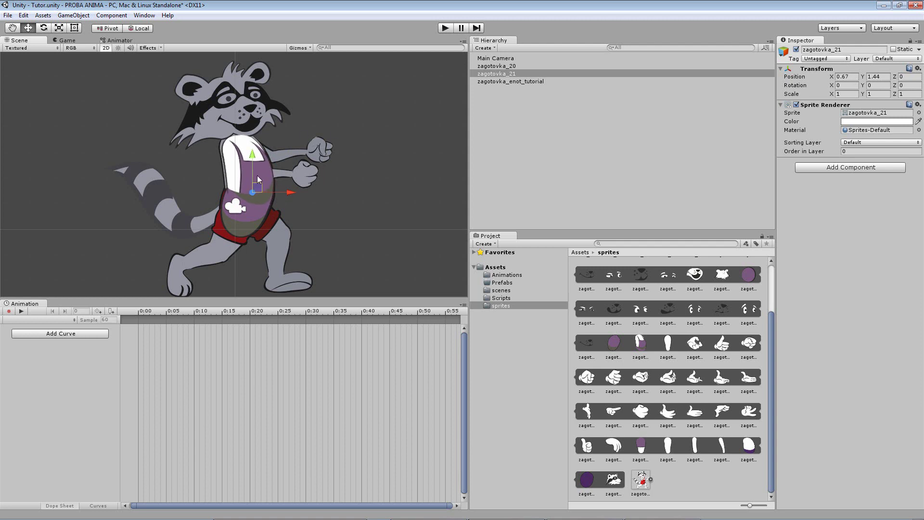
left_click(44, 28)
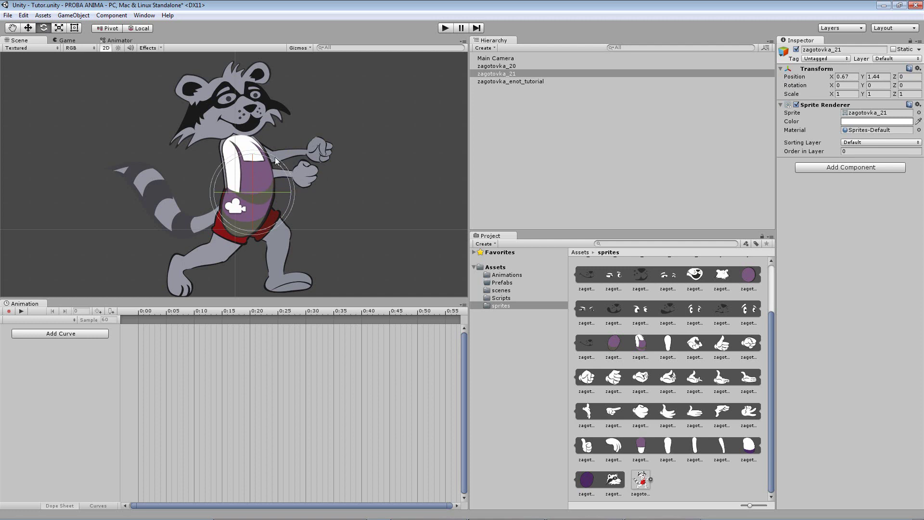
mouse_move(278, 164)
left_mouse_down()
mouse_move(351, 195)
mouse_move(333, 206)
left_mouse_up()
left_click(28, 28)
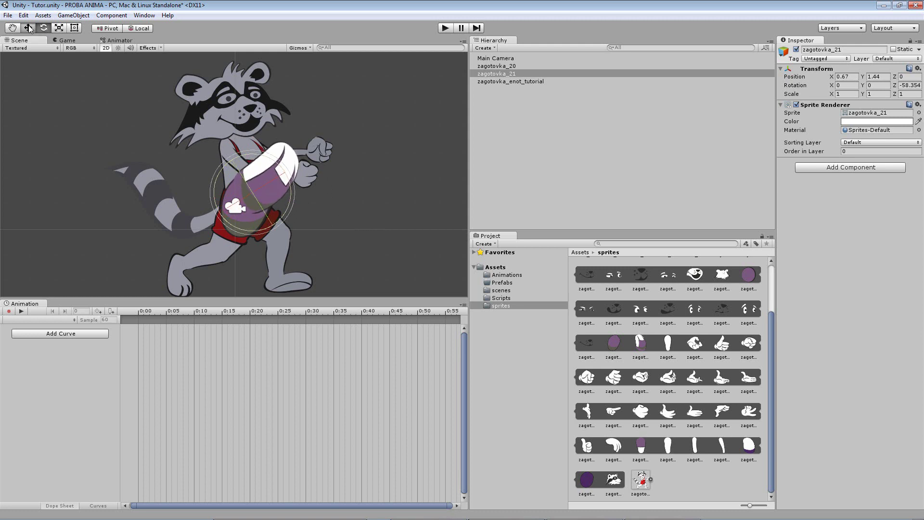
scroll(238, 178, "up", 2)
scroll(237, 178, "up", 3)
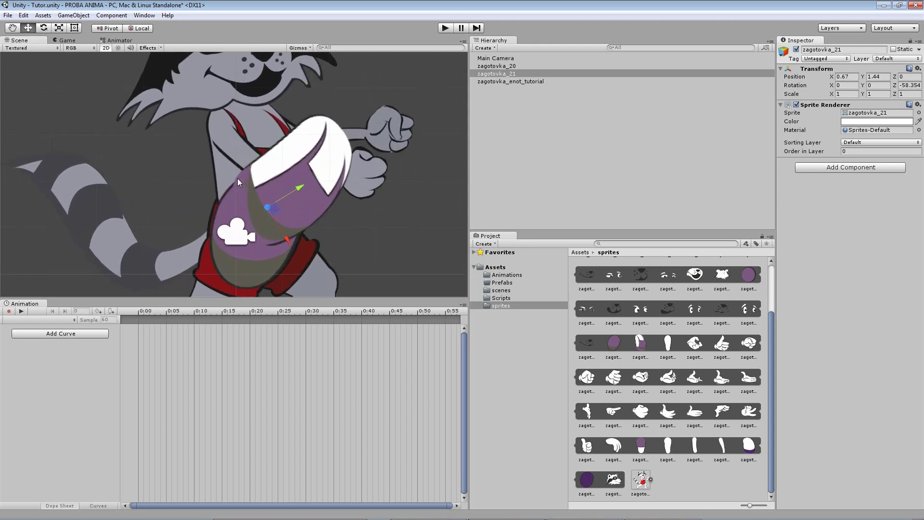
left_click_drag(277, 214, 277, 222)
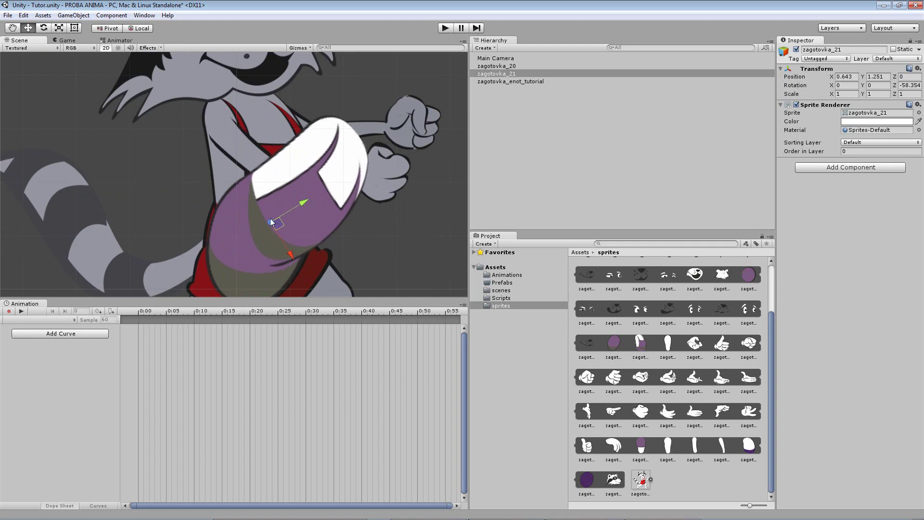
left_click(44, 28)
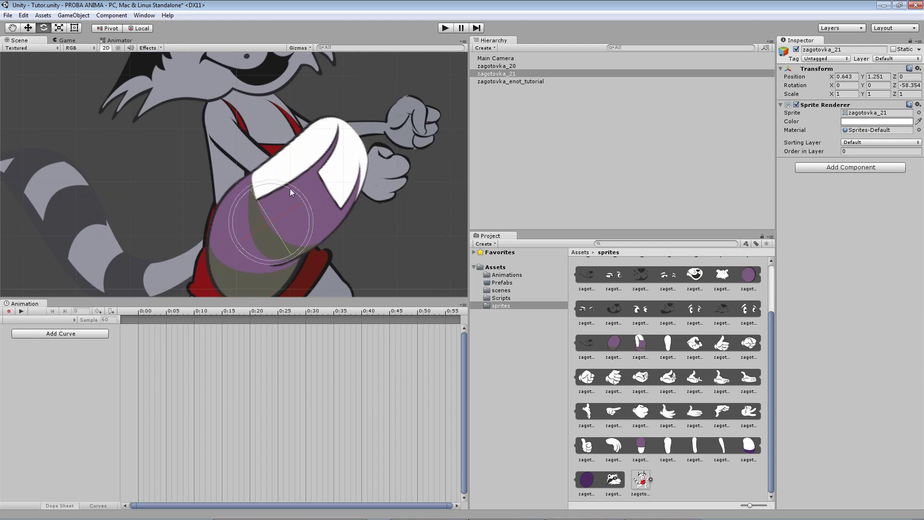
mouse_move(290, 189)
left_mouse_down()
mouse_move(202, 178)
mouse_move(221, 193)
left_mouse_up()
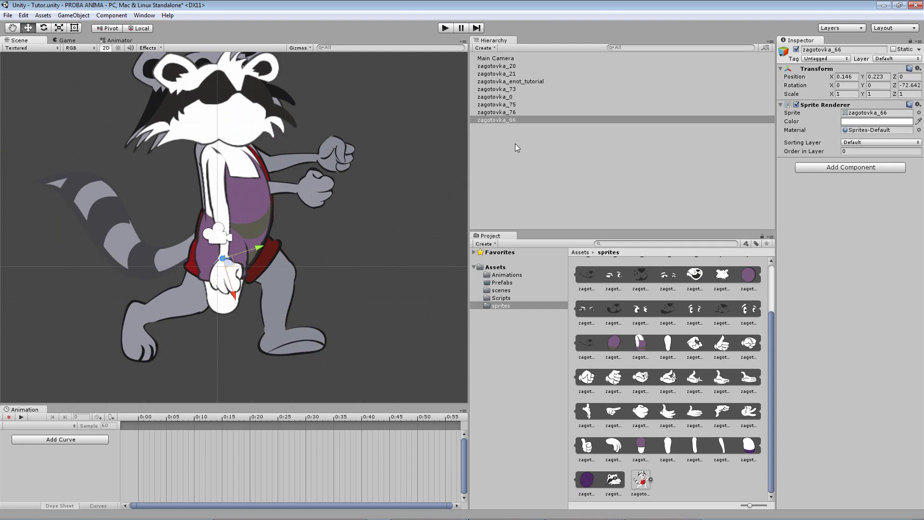
- Create an empty GameObject named character
left_click(496, 66)
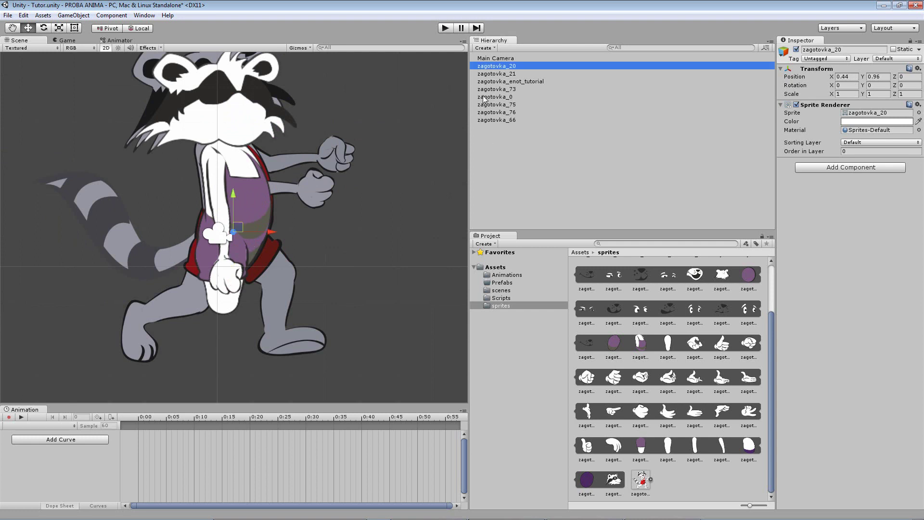
left_click(493, 58)
left_click(68, 16)
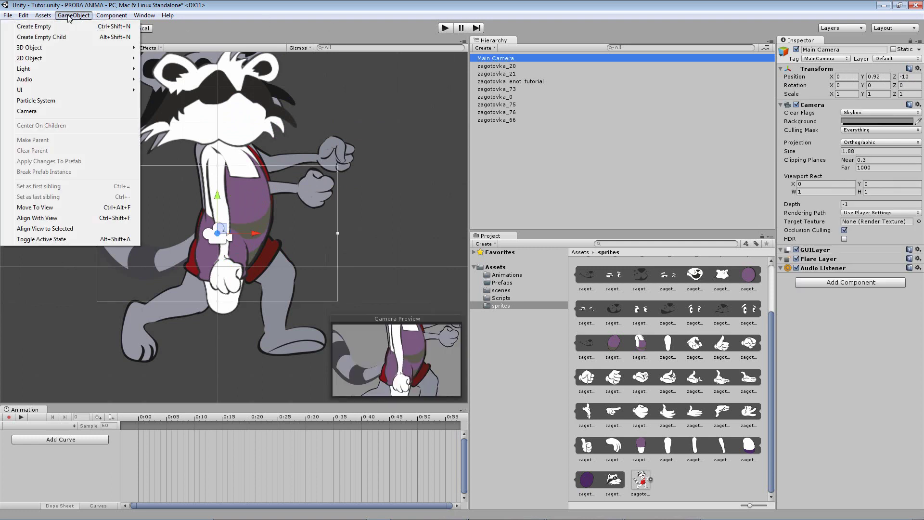
left_click(48, 27)
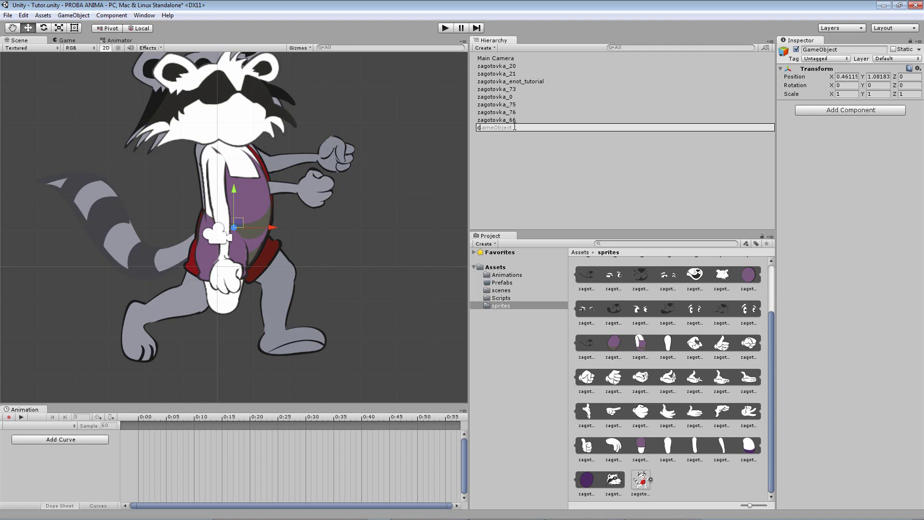
type("harac")
type("ter")
- Create a second empty named characterRig and nest it under character
left_click(73, 15)
left_click(48, 27)
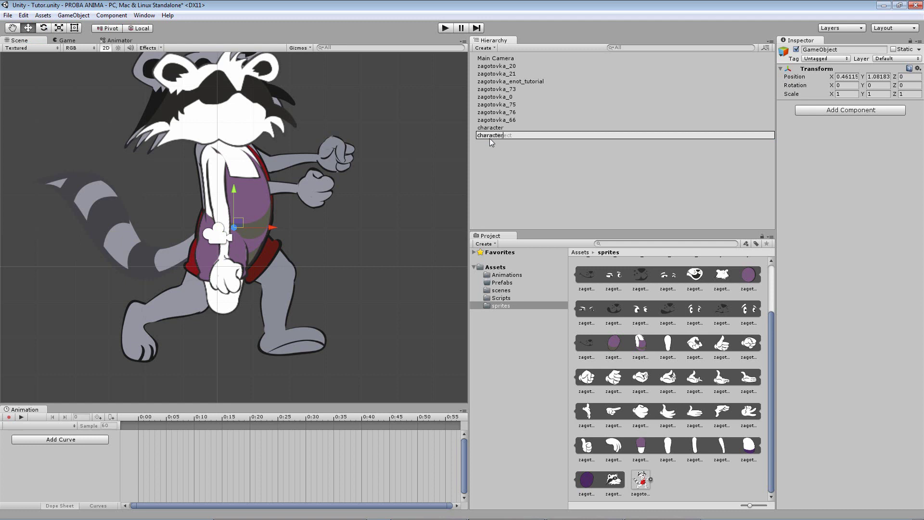
type("Ri")
key("Return")
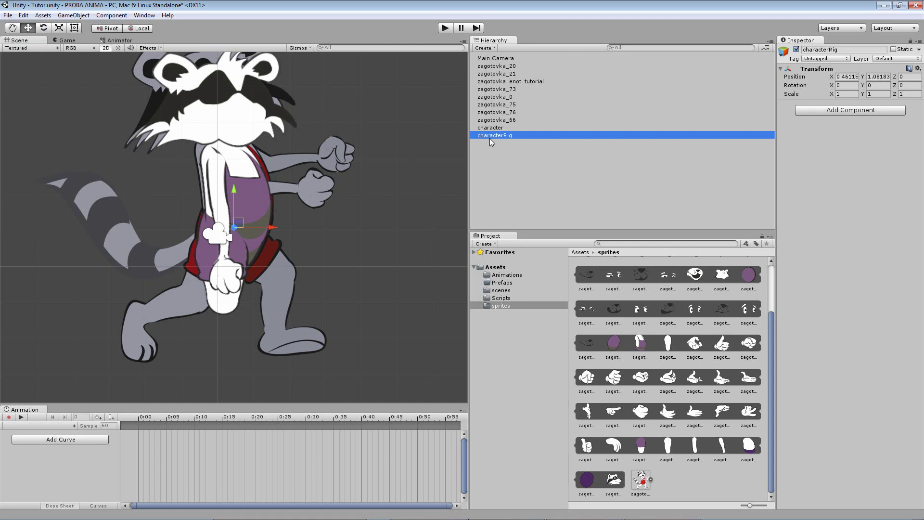
left_click_drag(485, 135, 488, 127)
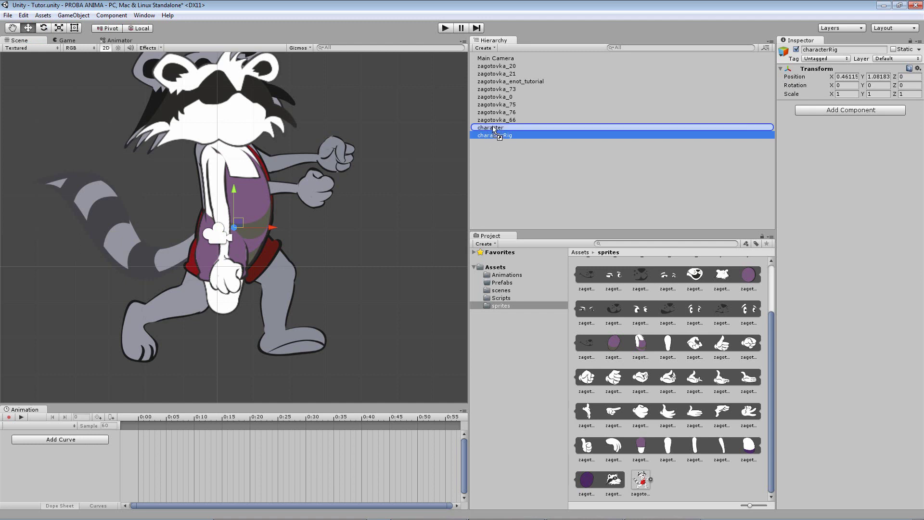
left_click(491, 128)
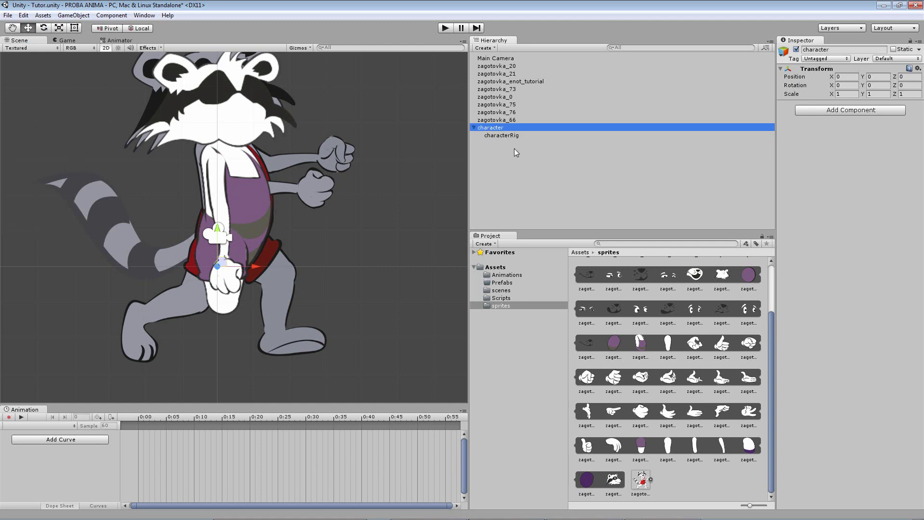
left_click(501, 135)
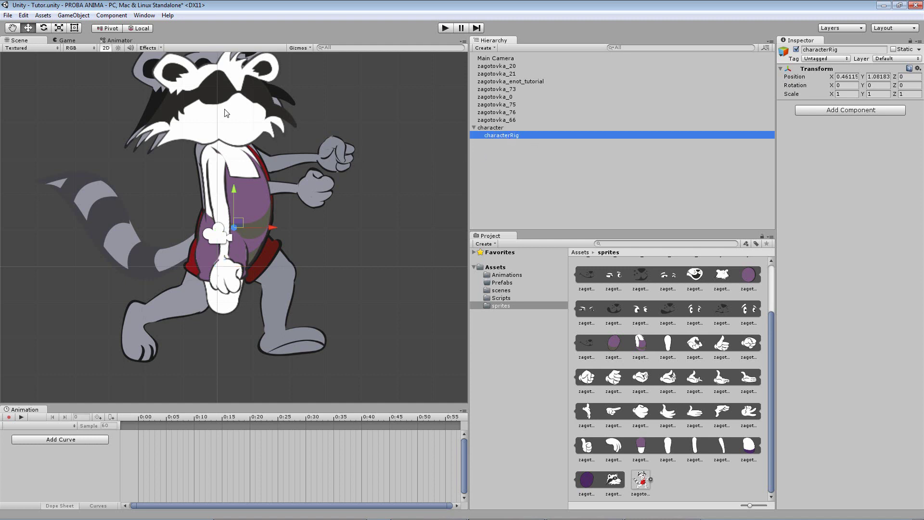
left_click(541, 131, "ctrl")
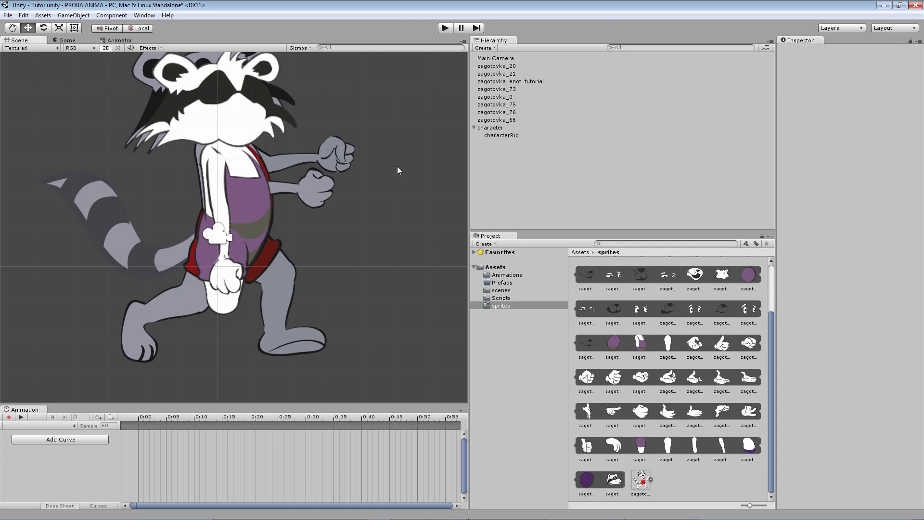
left_click(498, 138)
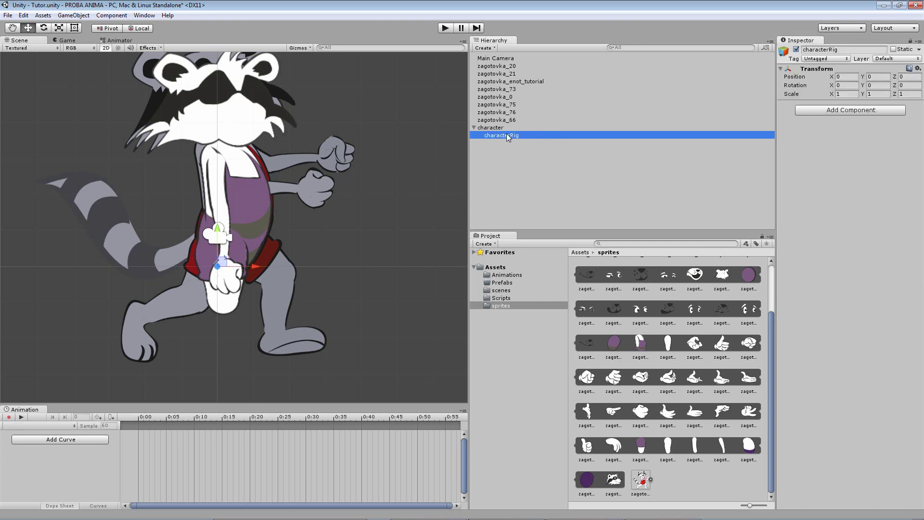
left_click(491, 128)
- Rename the hand piece zagotovka_66 to pr_kist and bring the whole front arm into view
left_click(496, 136)
left_click(216, 175)
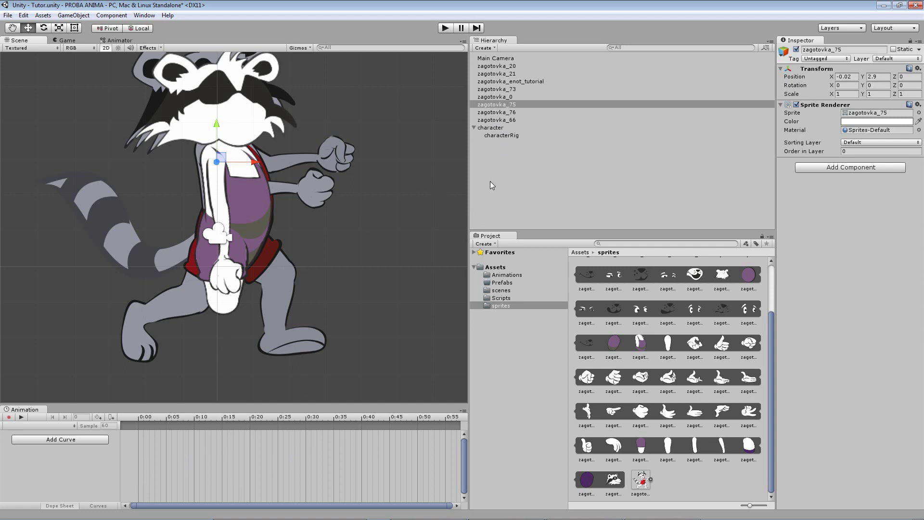
type("pr_predl")
left_click(506, 119)
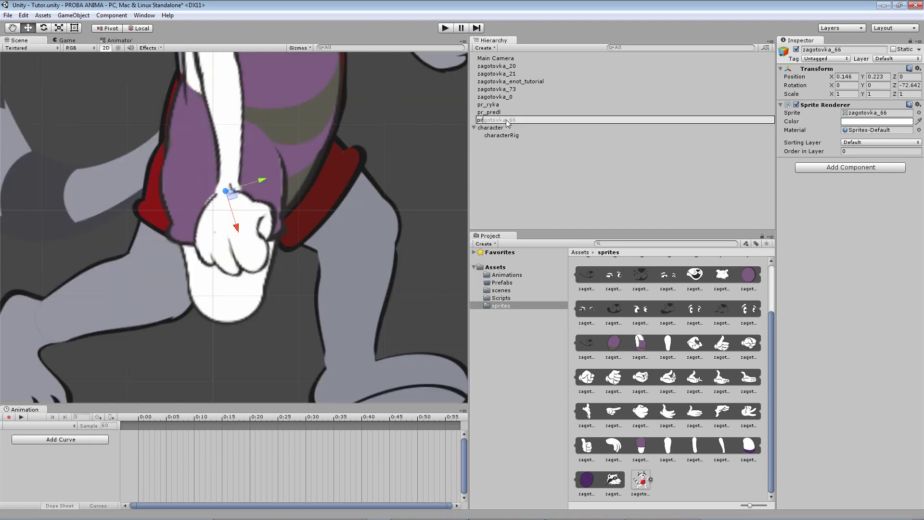
type("pr_kist")
key("Return")
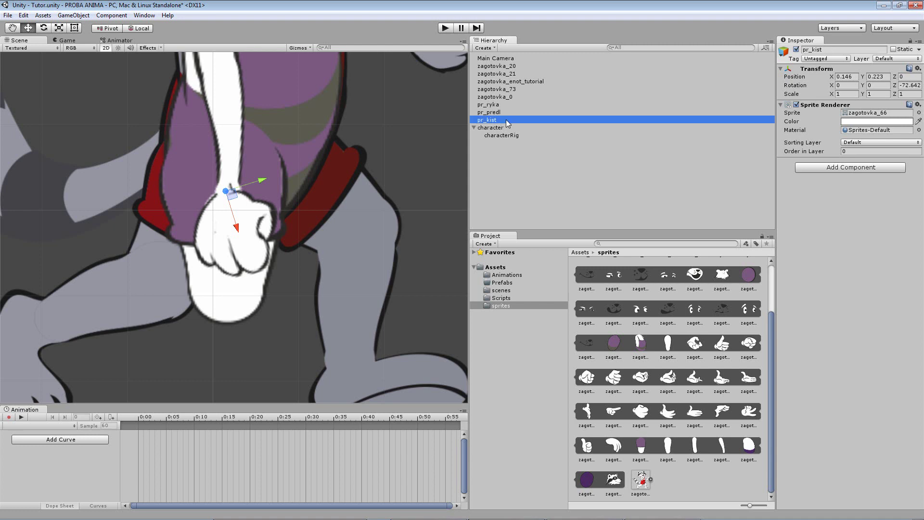
left_click(486, 105)
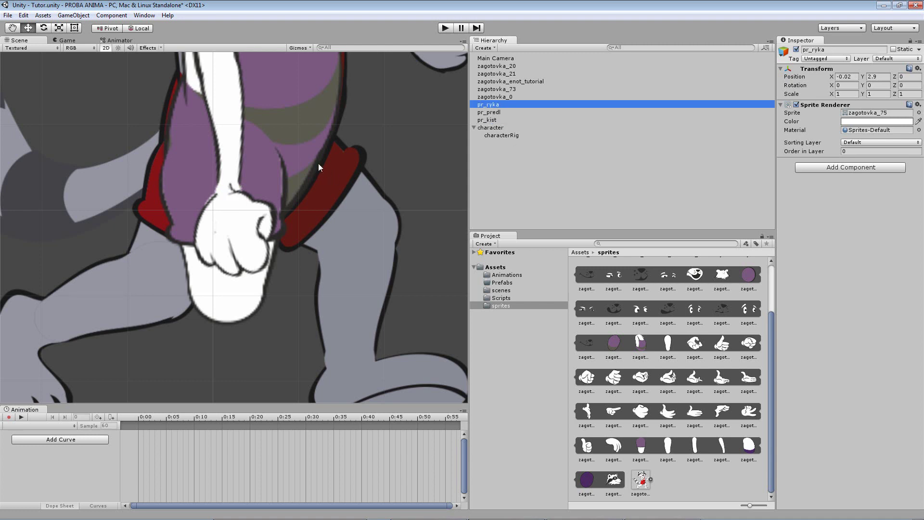
scroll(319, 163, "down", 3)
middle_click_drag(310, 103, 310, 185)
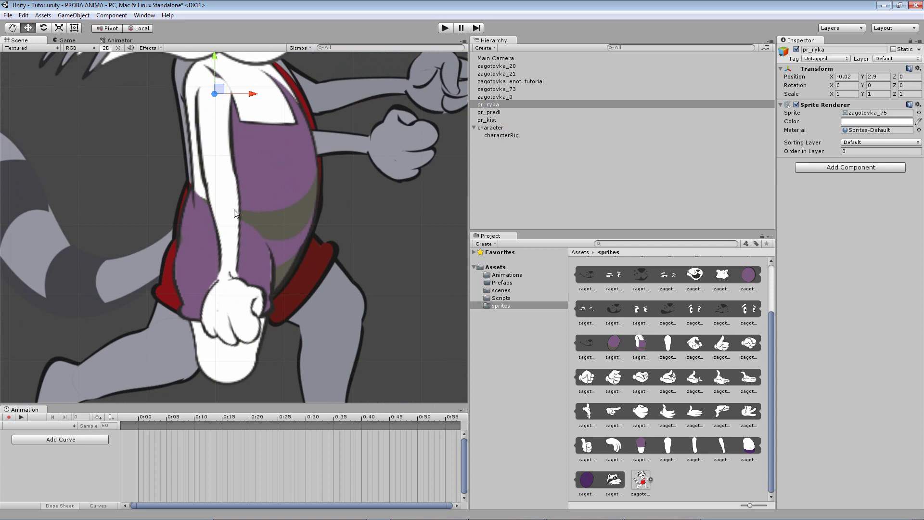
- Parent pr_kist under pr_predl, test-rotate pr_ryka and pr_predl, then undo both rotations
left_click(489, 113)
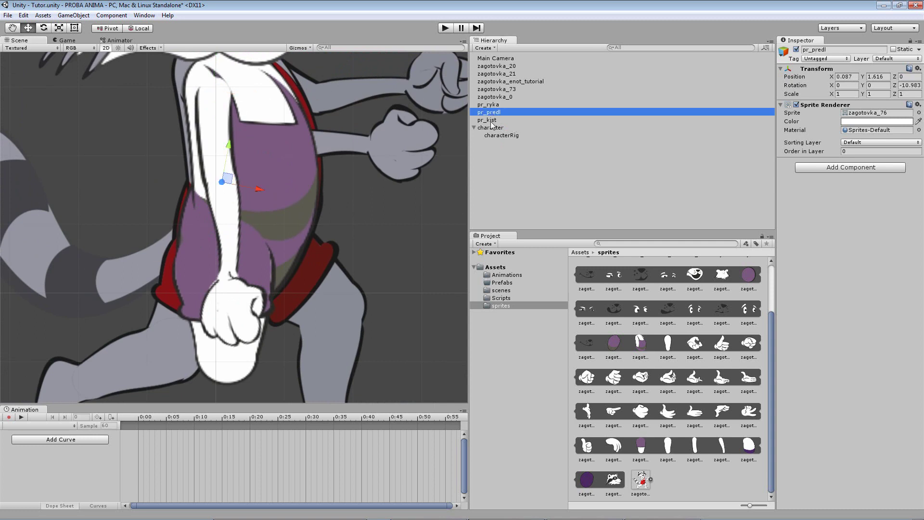
left_click_drag(491, 121, 485, 105)
left_click(488, 105)
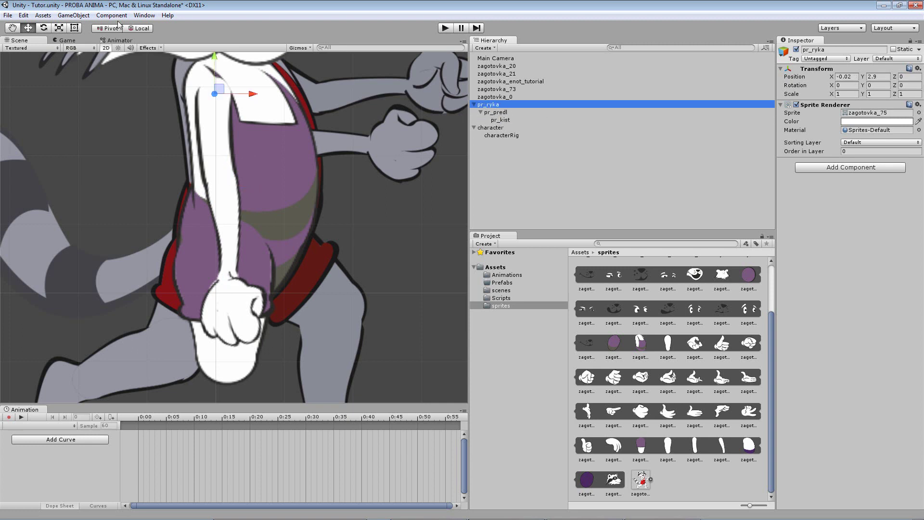
left_click(43, 28)
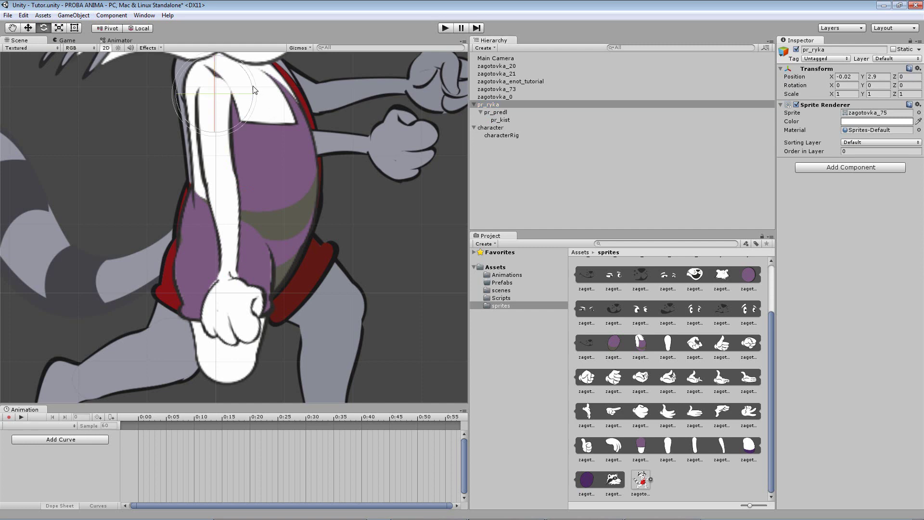
mouse_move(254, 89)
left_mouse_down()
mouse_move(306, 145)
mouse_move(235, 265)
left_mouse_up()
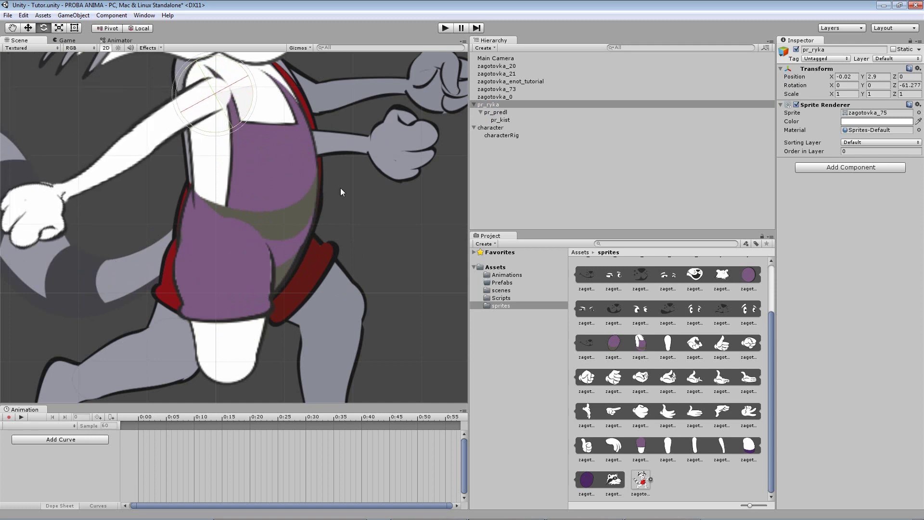
left_click_drag(384, 112, 356, 187)
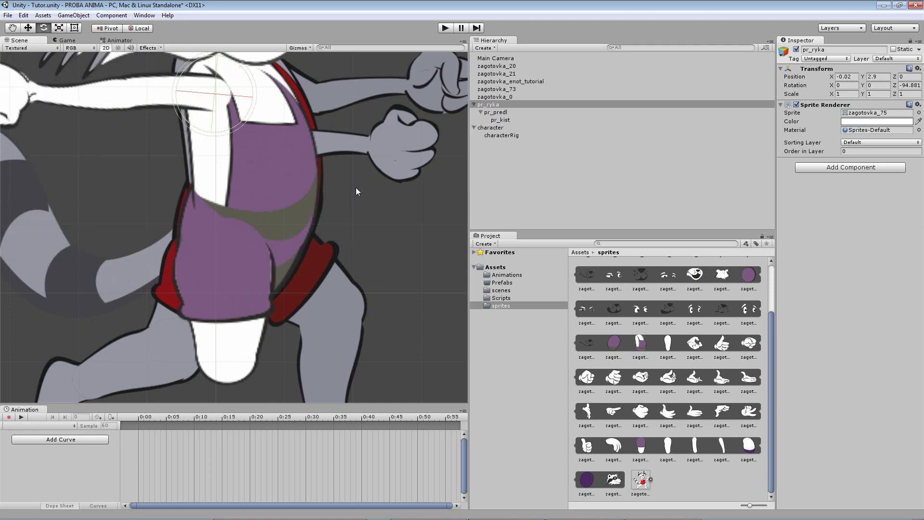
left_click(498, 112)
mouse_move(94, 77)
left_mouse_down()
mouse_move(51, 171)
mouse_move(32, 180)
left_mouse_up()
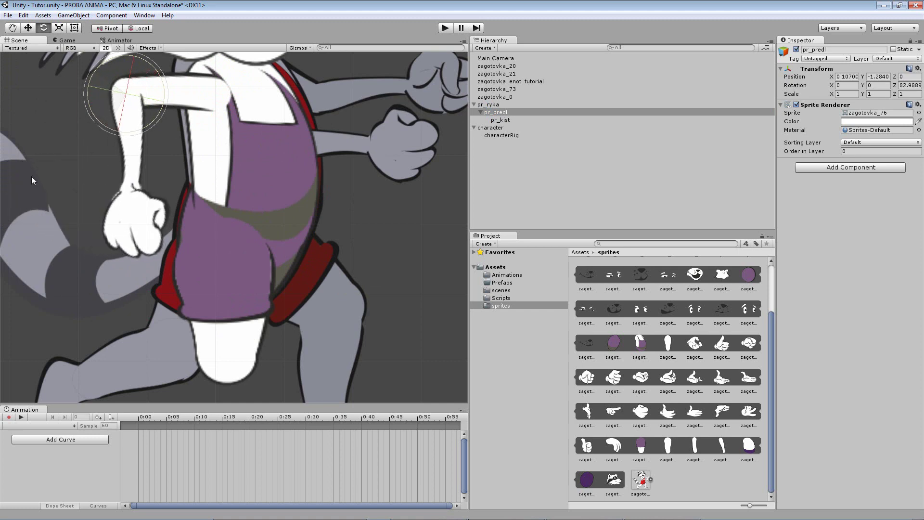
key("ctrl+z")
key("ctrl+z")
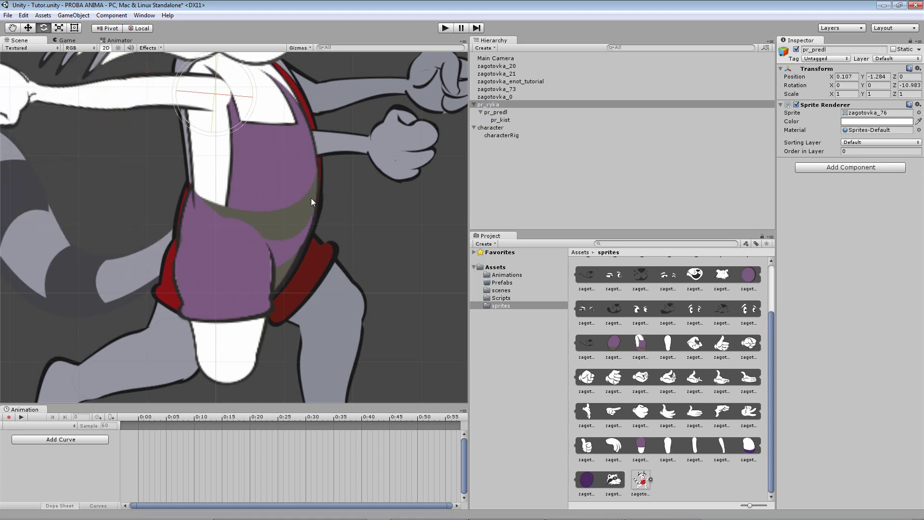
key("ctrl+z")
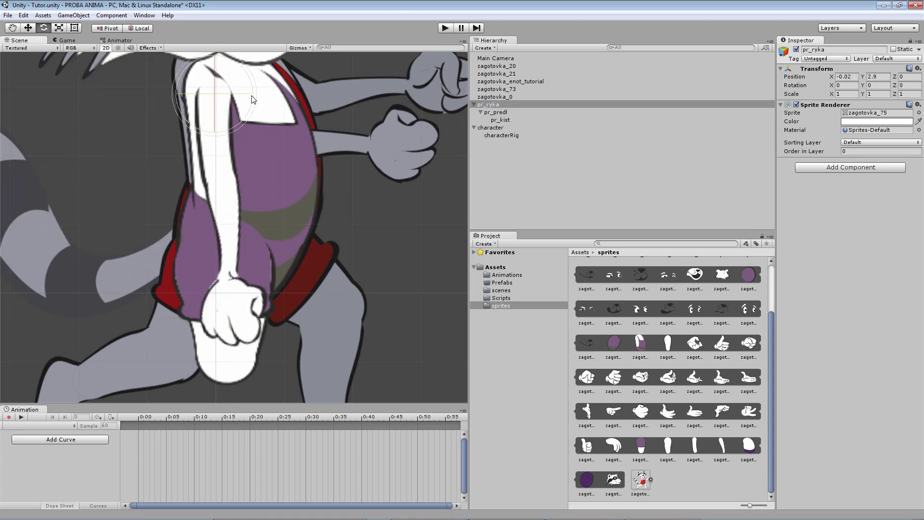
left_click(29, 29)
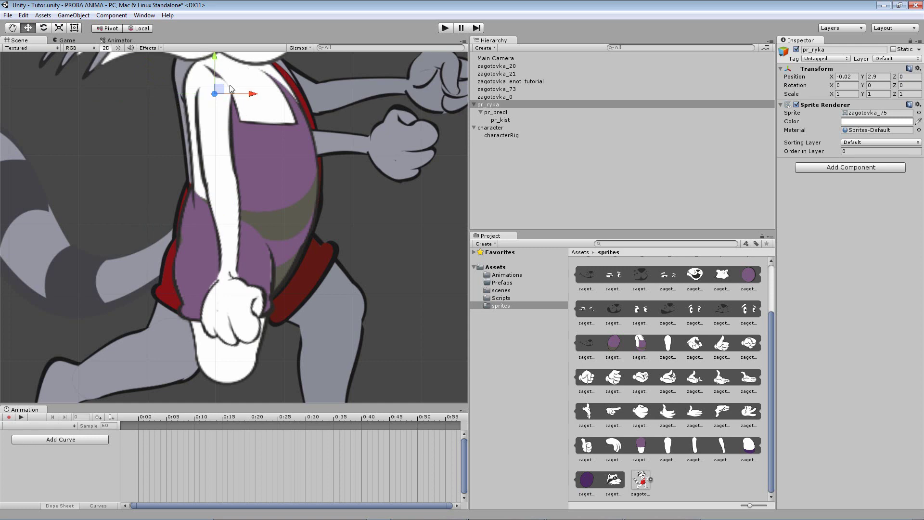
- Rename zagotovka_21 to spina and make pr_ryka its child
double_click(494, 74)
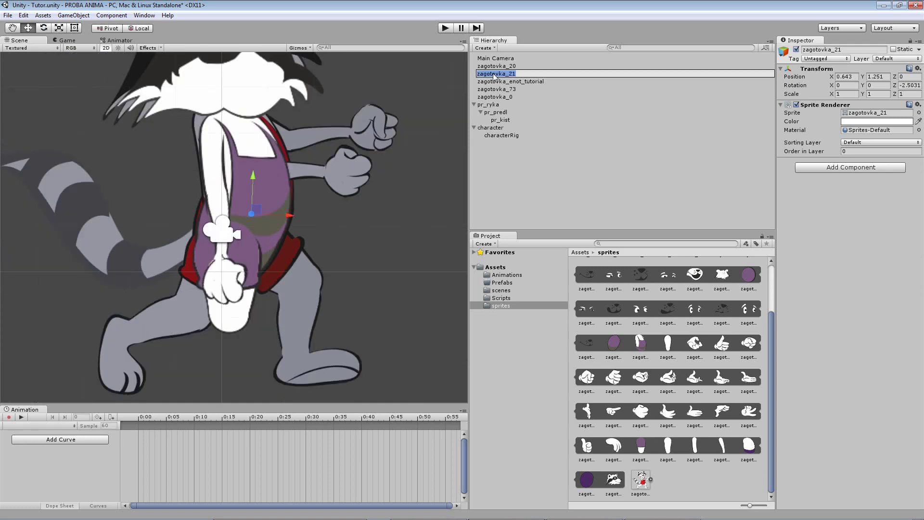
type("spina")
key("Return")
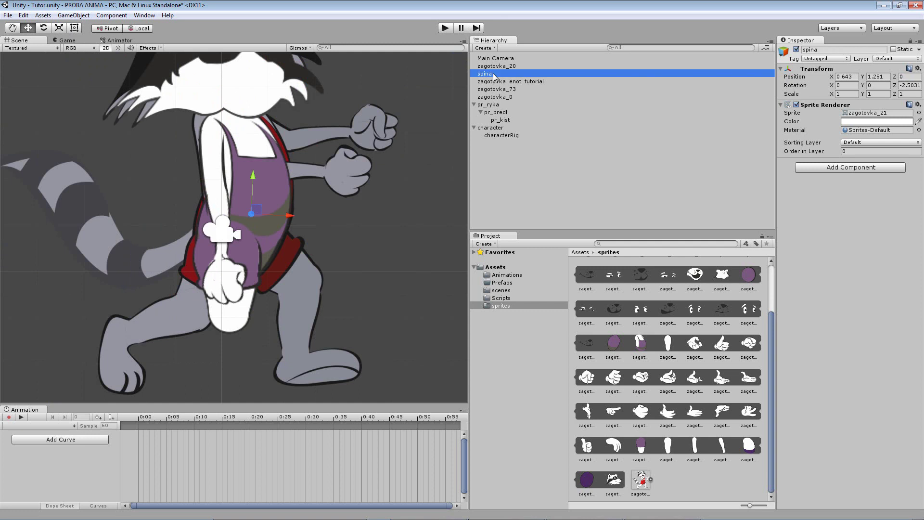
left_click(487, 105)
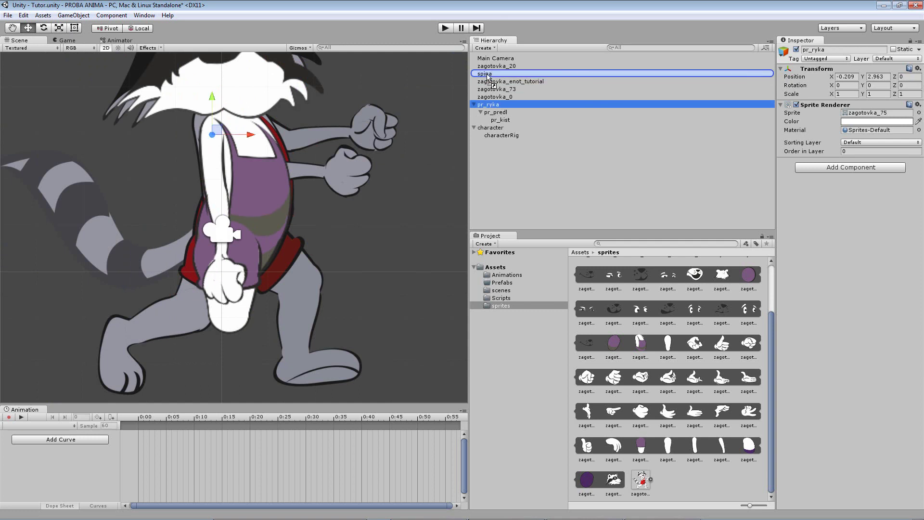
left_click_drag(487, 106, 499, 72)
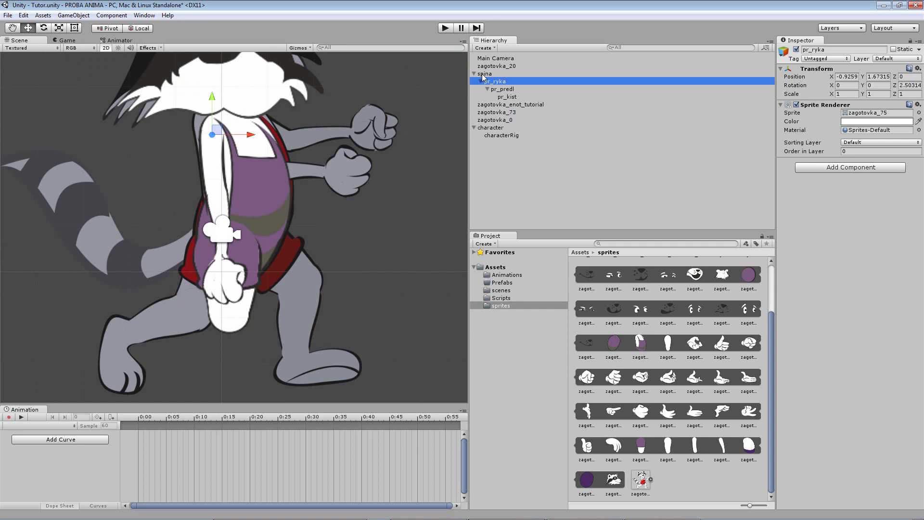
- Tilt the spina torso around its pivot to test the arm chain
left_click(484, 74)
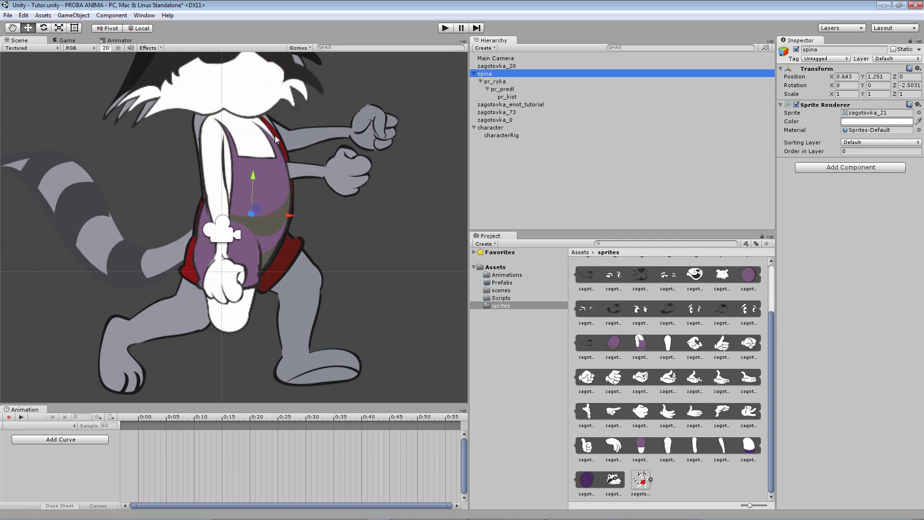
left_click(44, 28)
mouse_move(275, 183)
left_mouse_down()
mouse_move(201, 199)
mouse_move(261, 218)
mouse_move(258, 210)
left_mouse_up()
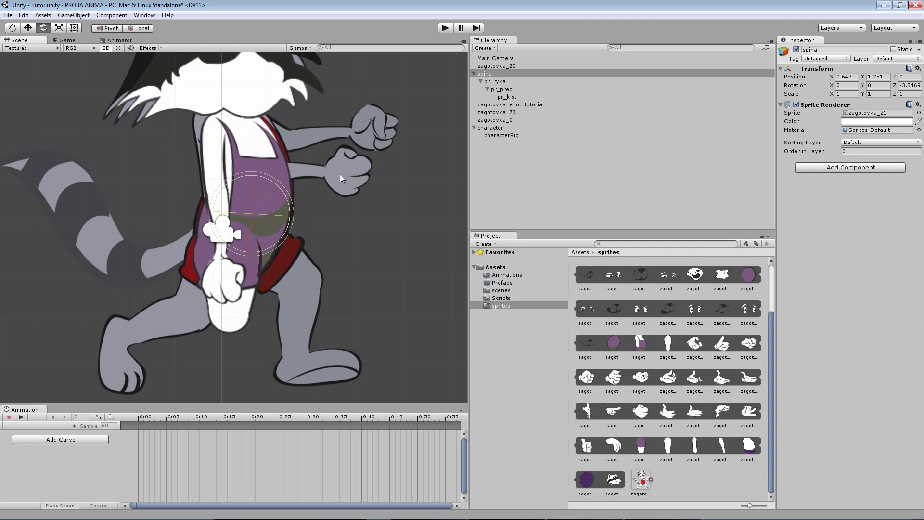
left_click(494, 82)
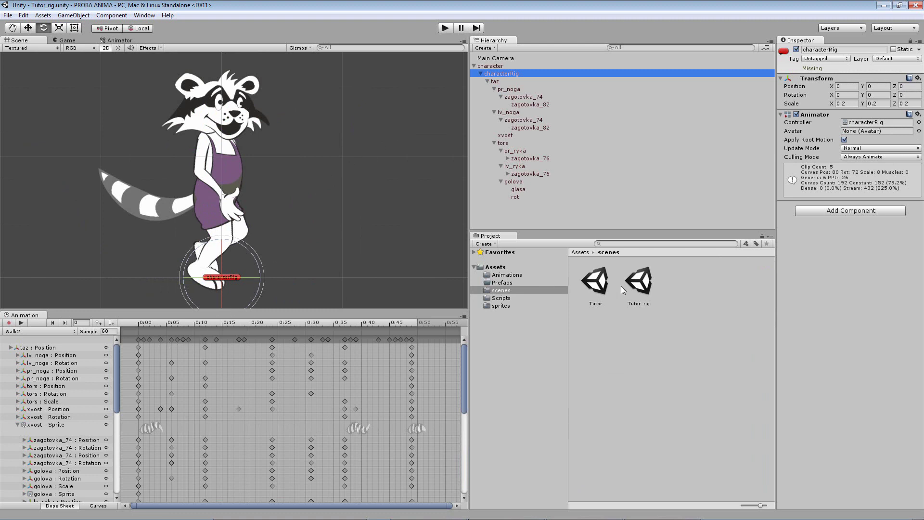
- Select characterRig and create a new animation clip saved in Assets/Animations
left_click(500, 307)
scroll(696, 303, "down", 2)
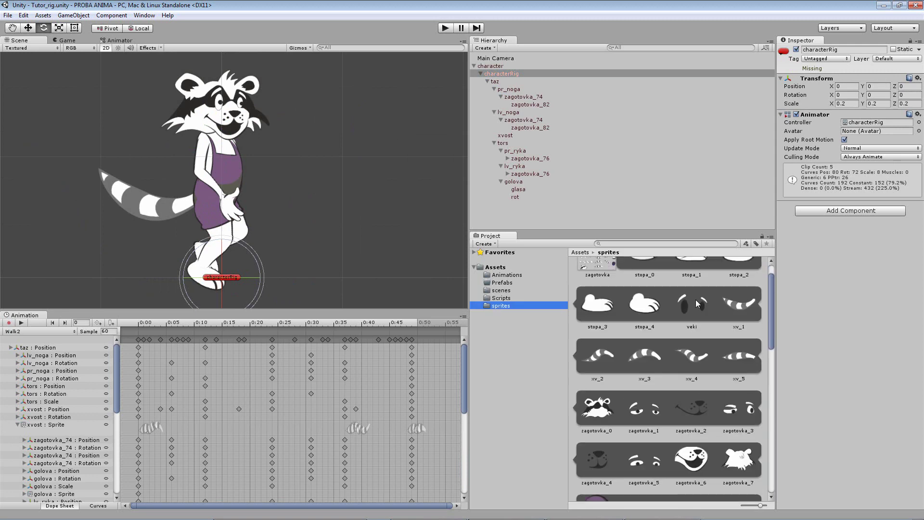
scroll(697, 303, "up", 1)
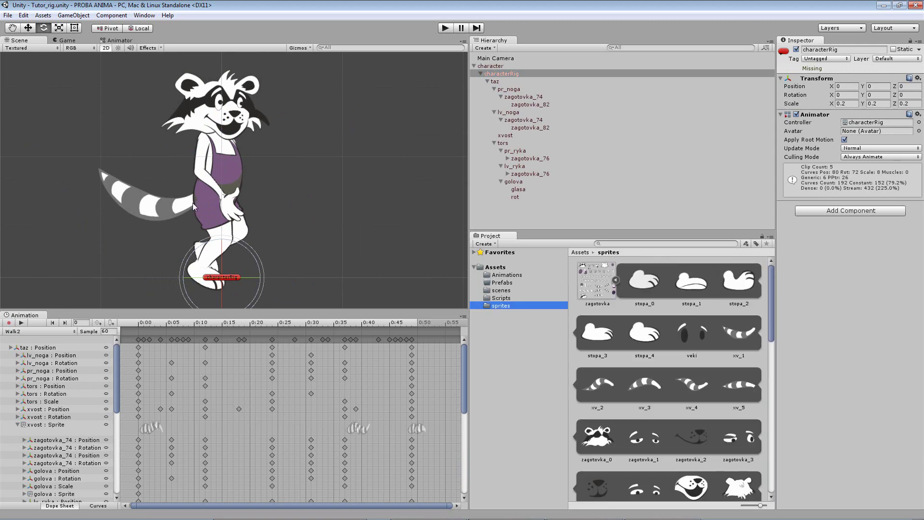
left_click(29, 315)
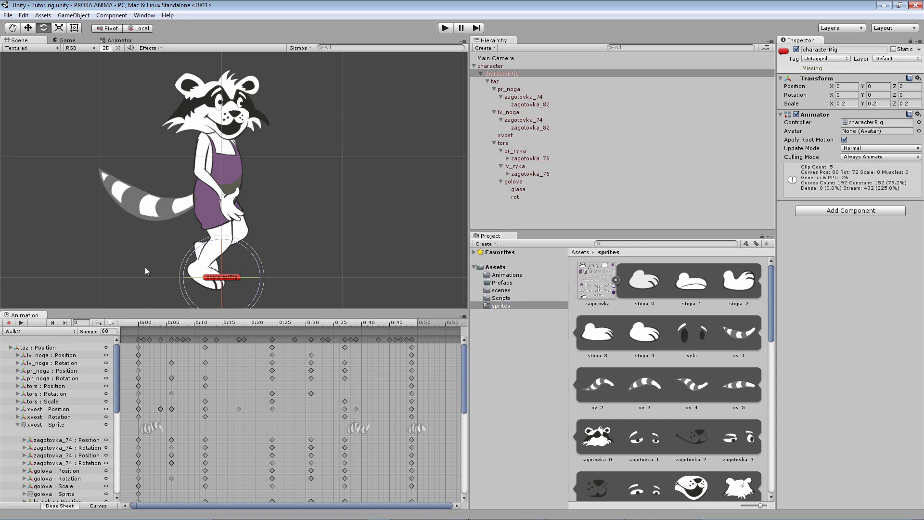
left_click(497, 66)
left_click(501, 73)
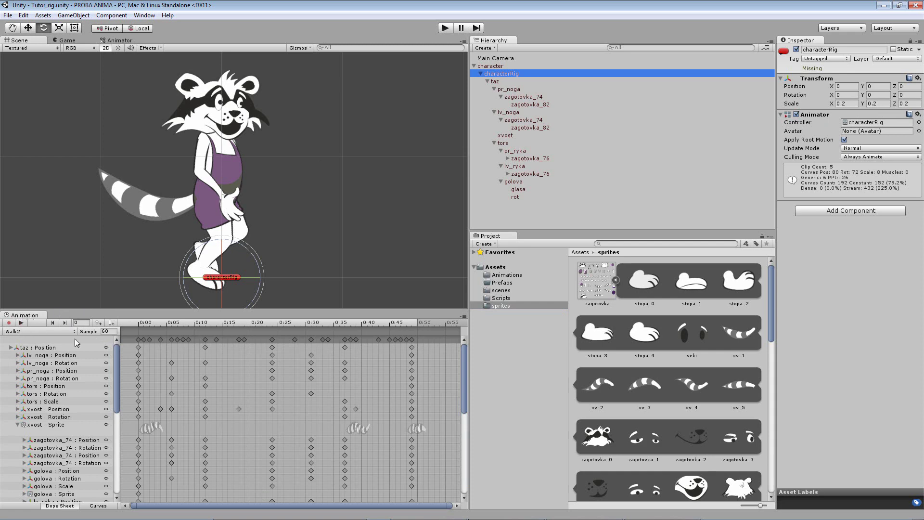
left_click(39, 332)
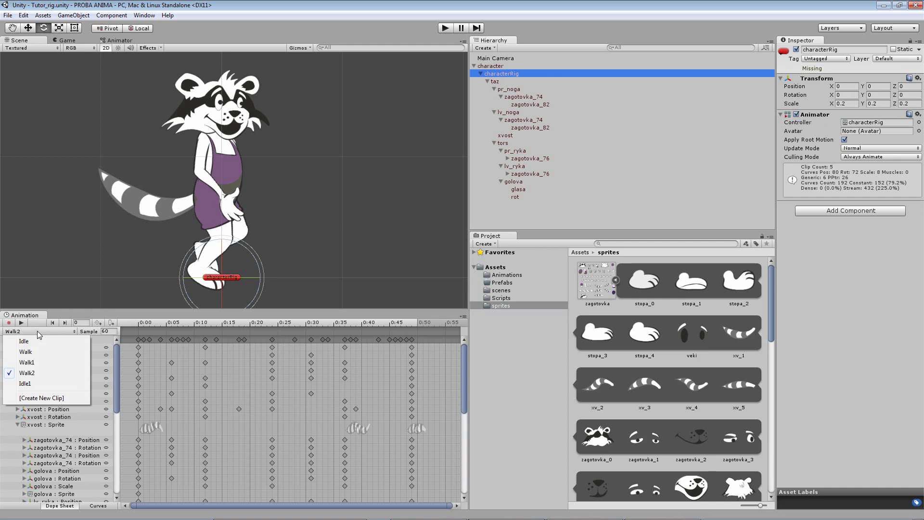
left_click(39, 398)
left_click(63, 163)
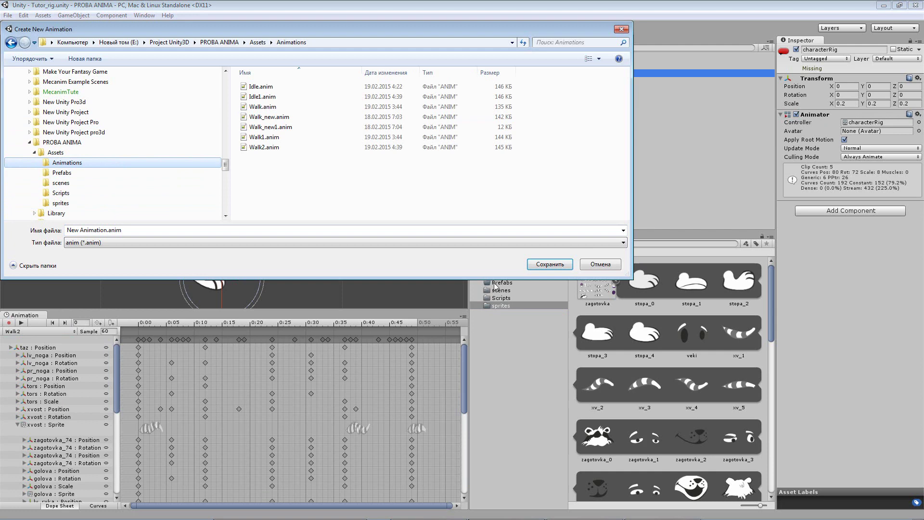
- Save the new animation clip as pro.anim in Assets/Animations
left_click(103, 231)
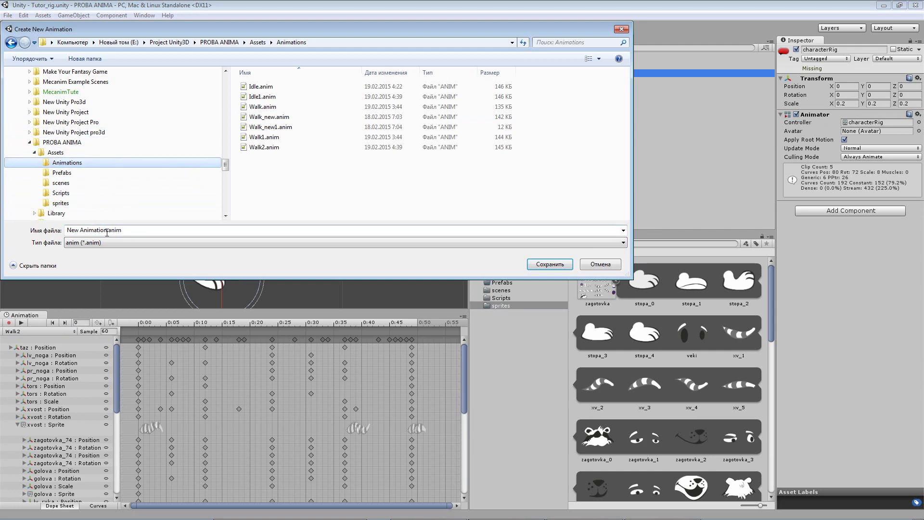
type("pro")
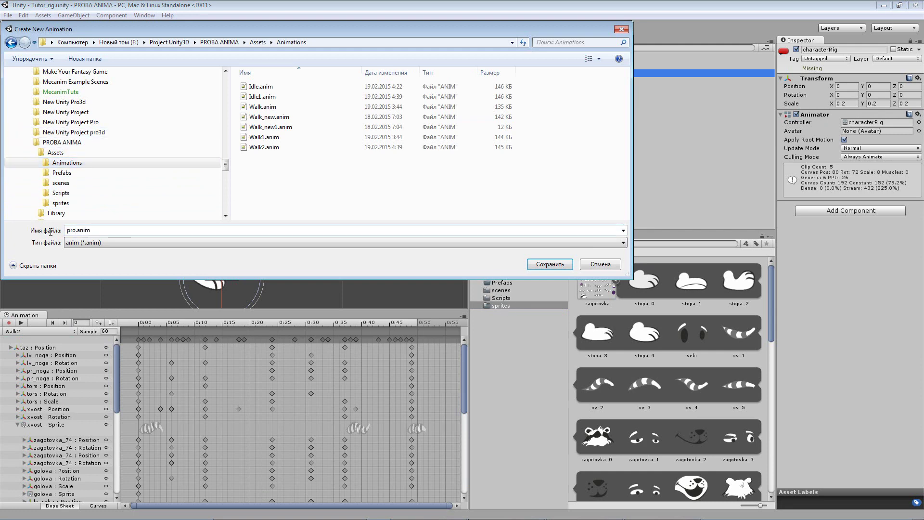
key("Return")
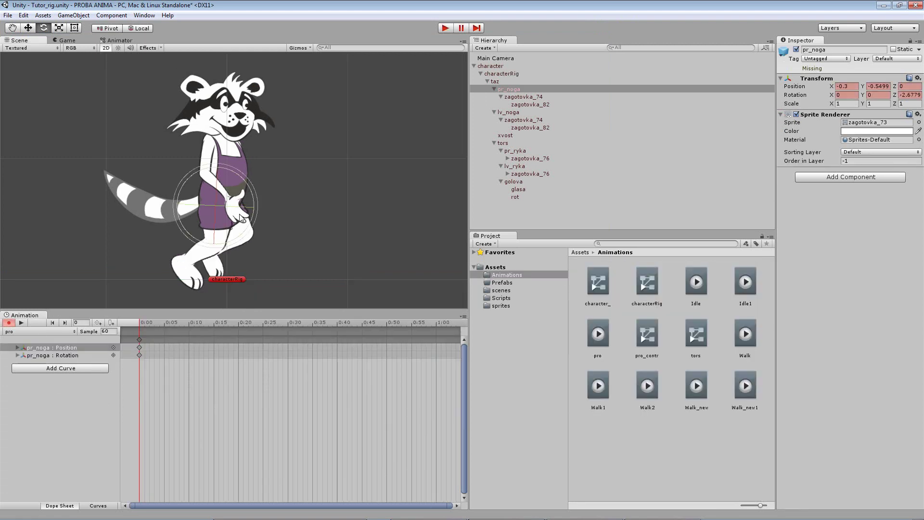
- Bend the lower leg zagotovka_74 at frame 0, then check the leg parts in the Hierarchy
left_click(202, 255)
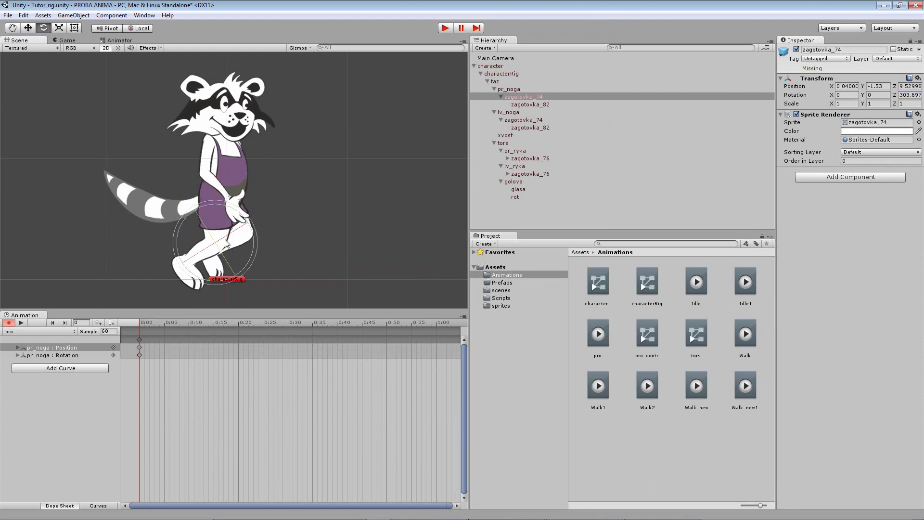
mouse_move(192, 212)
left_mouse_down()
mouse_move(171, 277)
mouse_move(217, 272)
left_mouse_up()
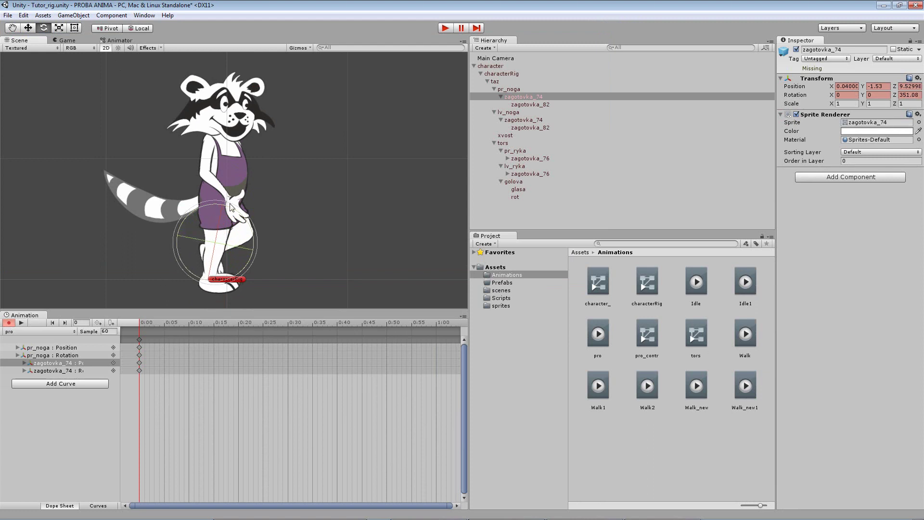
left_click(519, 106)
left_click(514, 114)
left_click(512, 120)
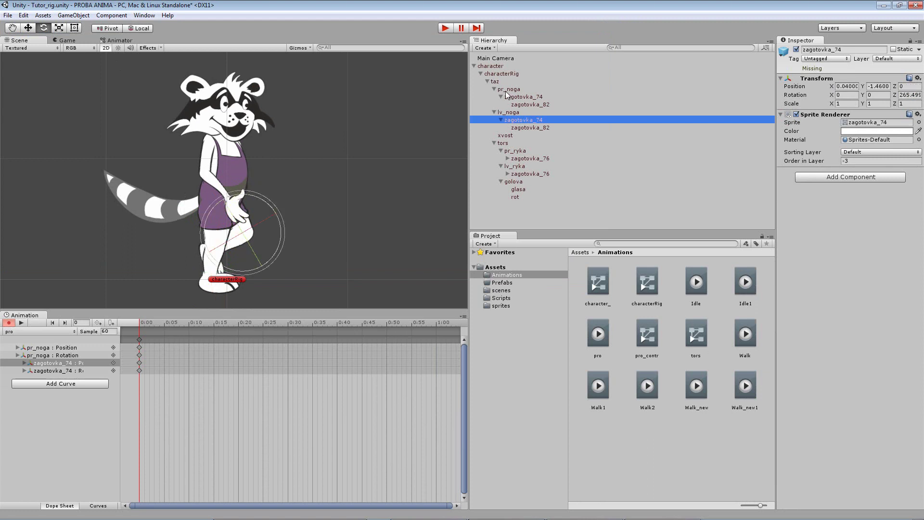
left_click(504, 89)
left_click(506, 96)
left_click(510, 106)
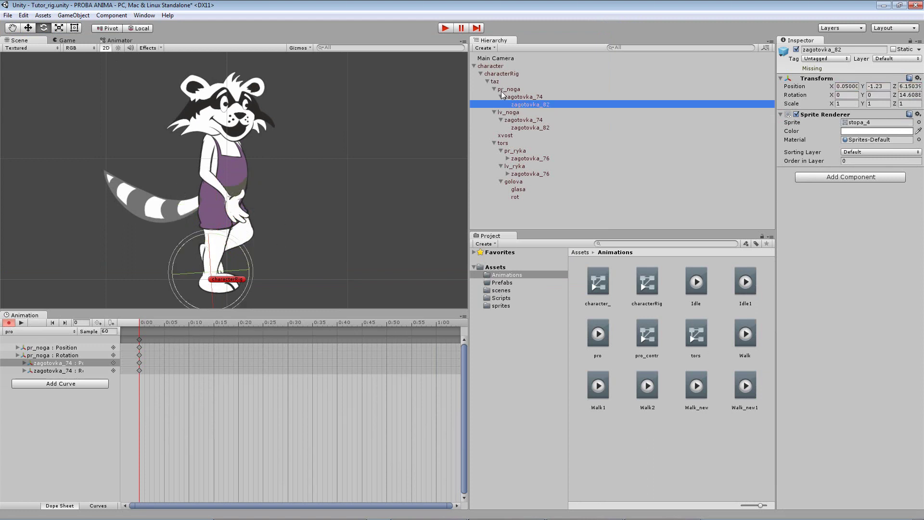
left_click(500, 91)
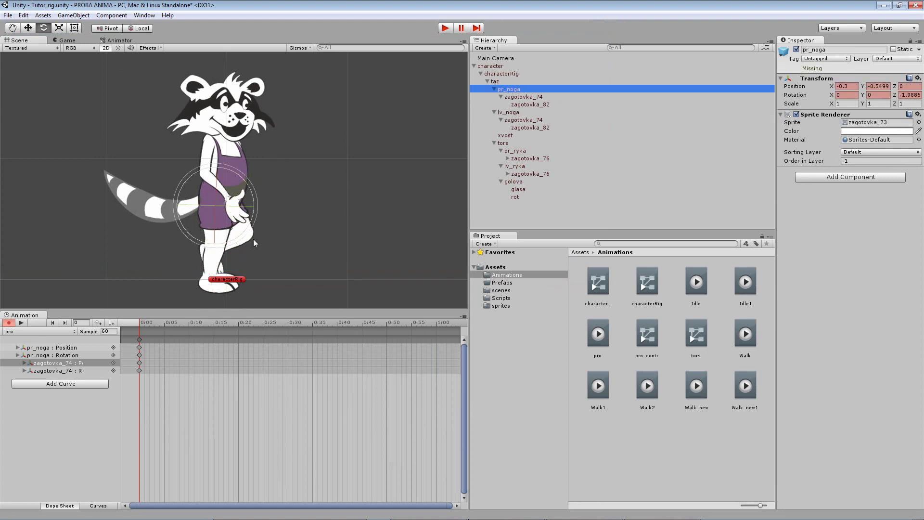
- Tilt the torso tors and head golova at frame 0, then move to frame 15
left_click(235, 162)
left_click_drag(255, 158, 257, 156)
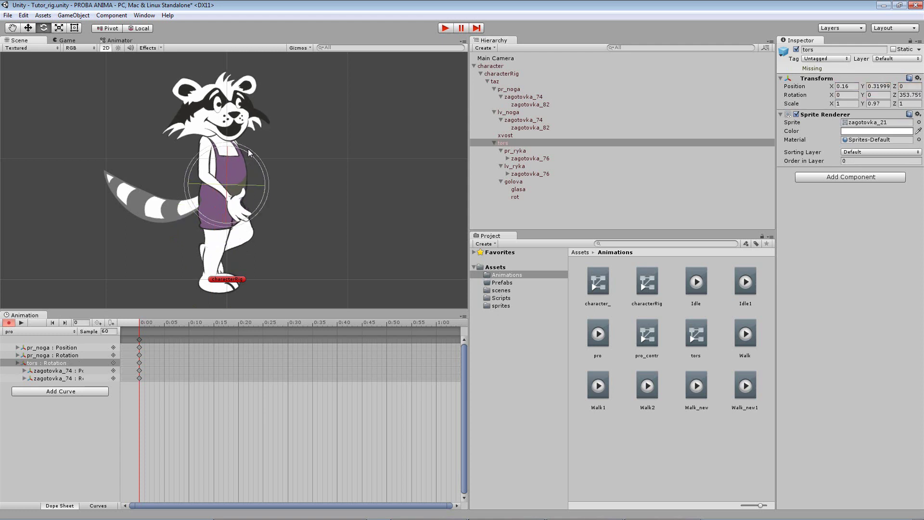
left_click(258, 118)
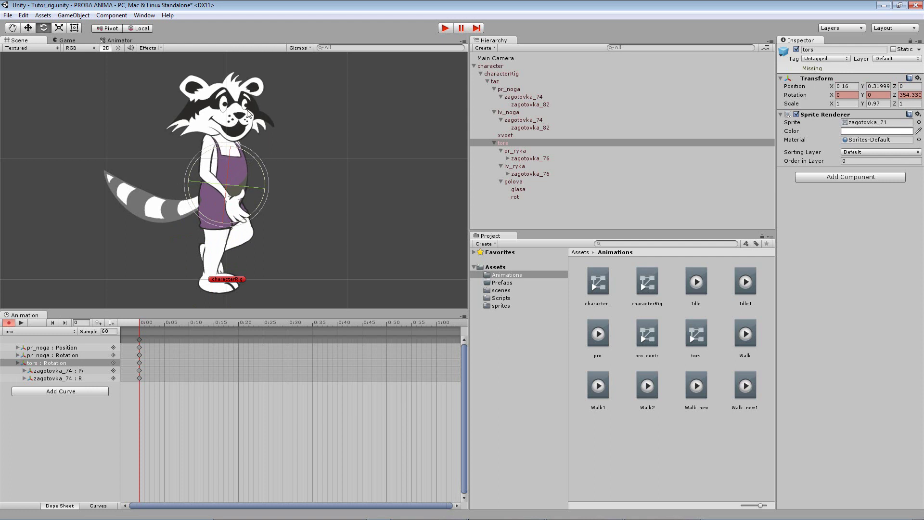
left_click_drag(255, 114, 221, 270)
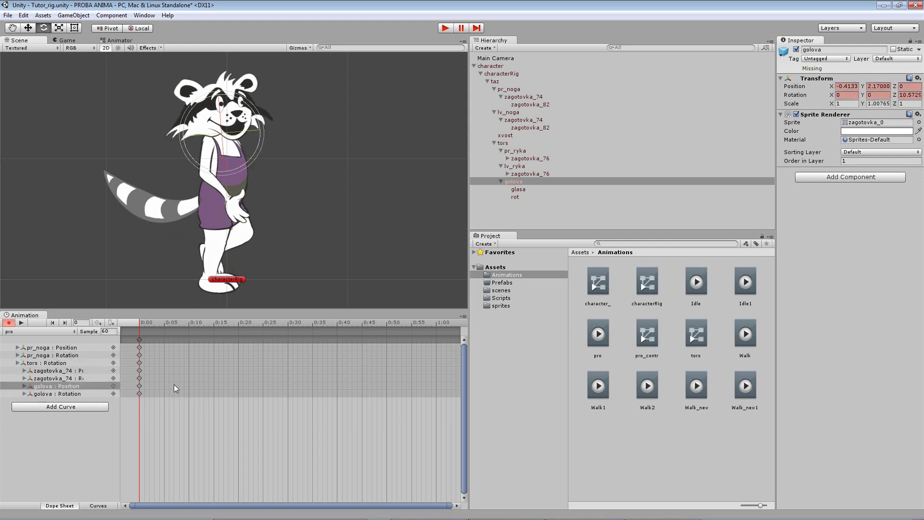
left_click_drag(143, 322, 212, 324)
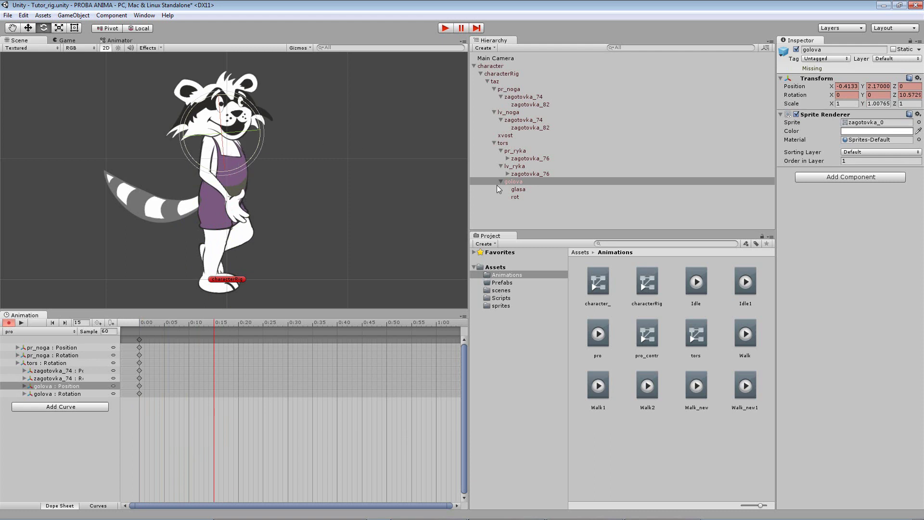
- At frame 15, swing the lv_ryka arm and its zagotovka_76 forearm outward
left_click(511, 113)
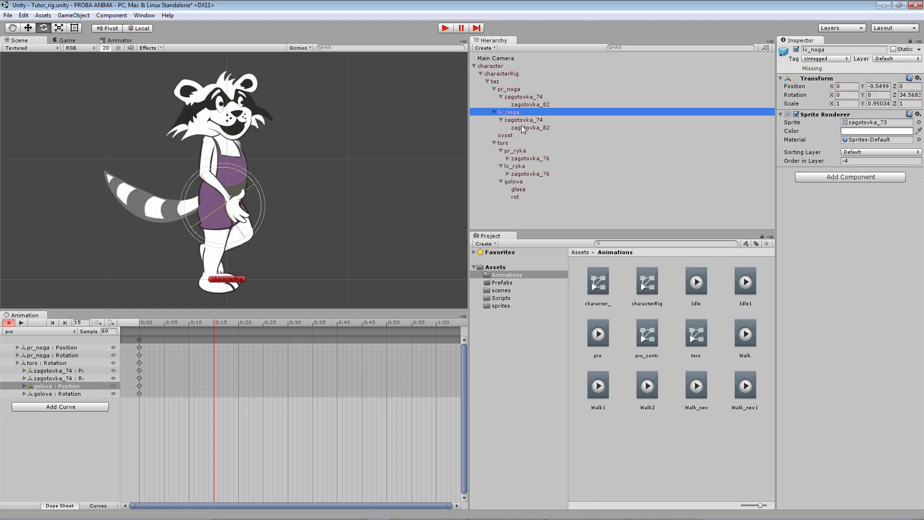
left_click(517, 166)
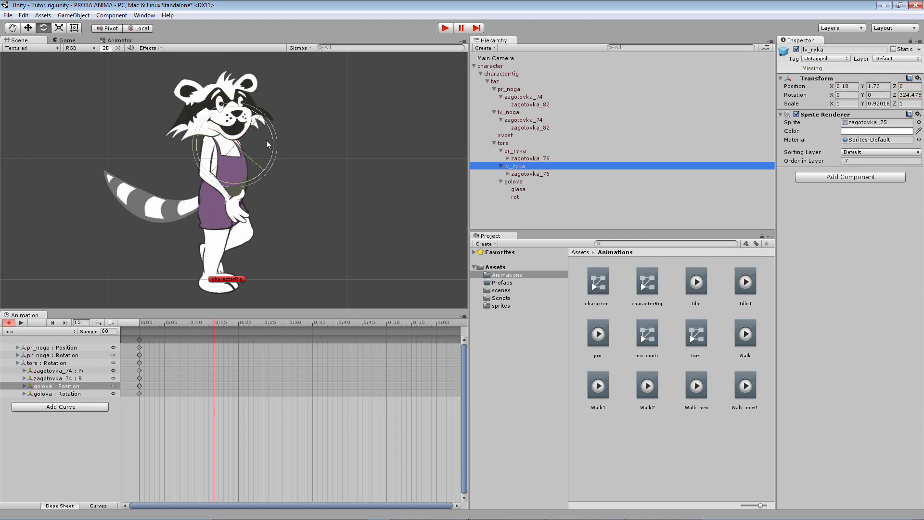
left_click_drag(272, 162, 269, 62)
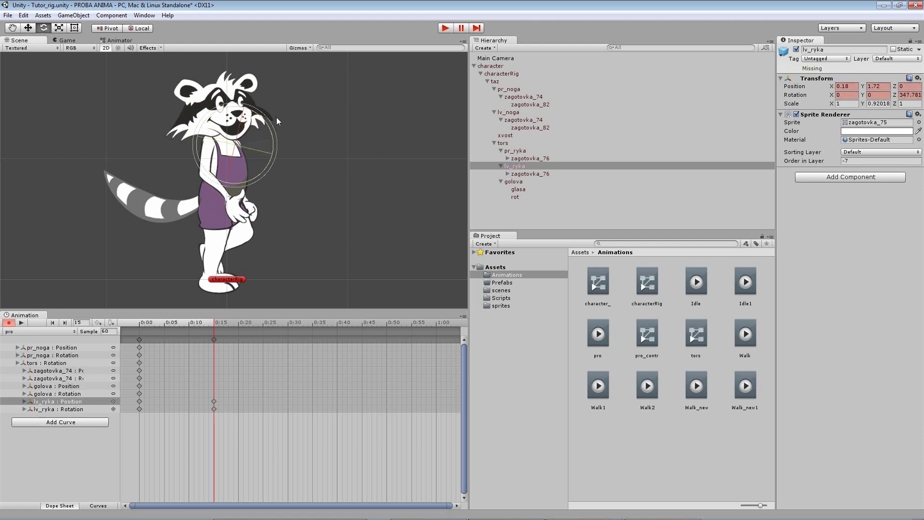
left_click_drag(269, 63, 279, 71)
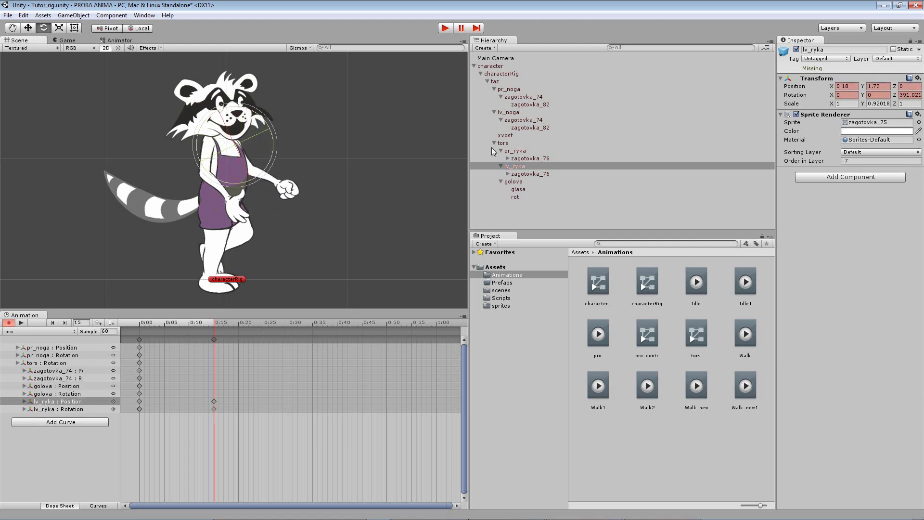
left_click(523, 174)
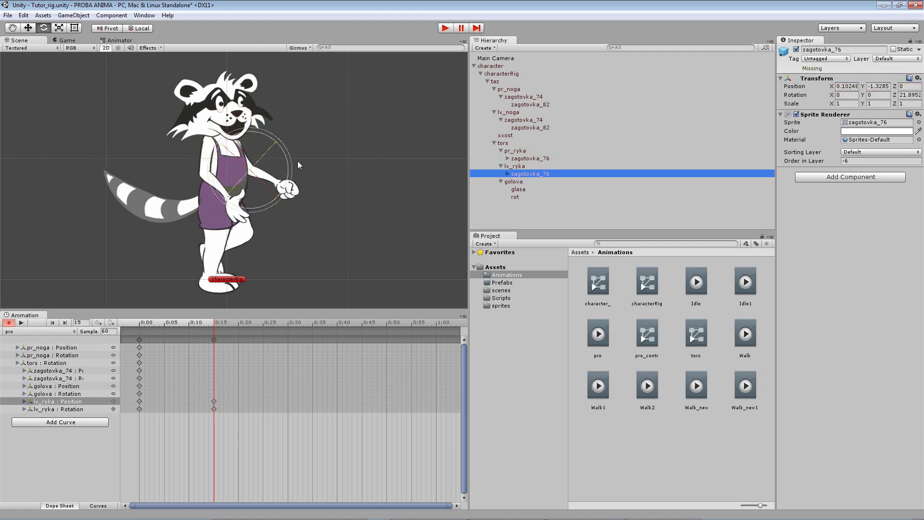
mouse_move(287, 160)
left_mouse_down()
mouse_move(275, 110)
mouse_move(265, 115)
left_mouse_up()
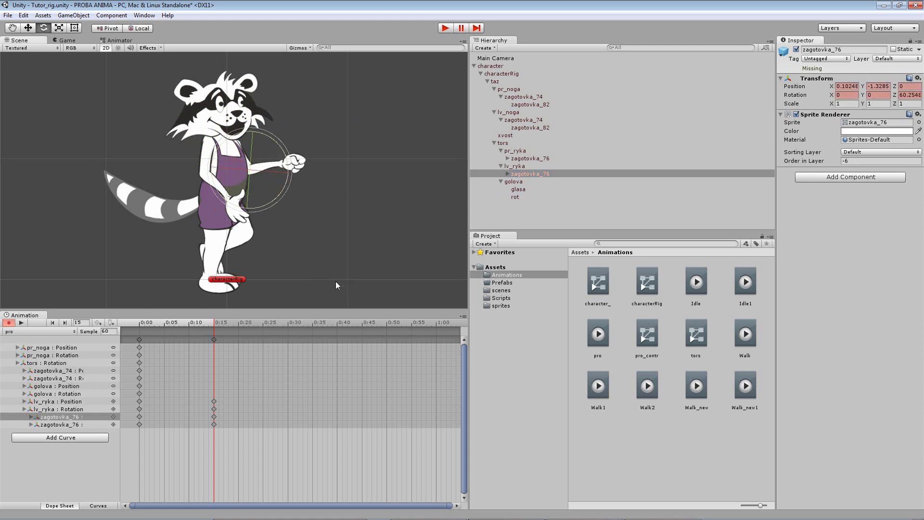
- Rotate the lv_noga leg and kick its zagotovka_74 lower leg forward
left_click(236, 243)
left_click_drag(235, 243, 239, 258)
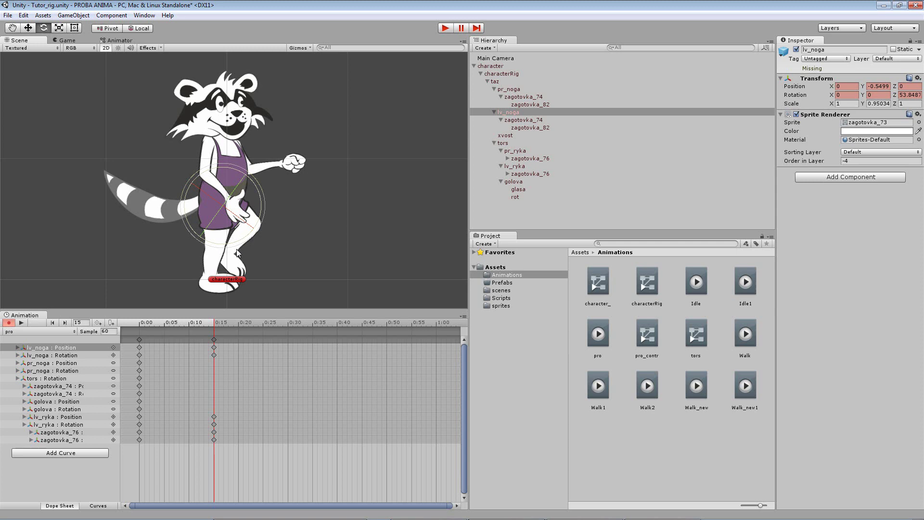
left_click(236, 249)
mouse_move(274, 256)
left_mouse_down()
mouse_move(316, 163)
mouse_move(305, 287)
left_mouse_up()
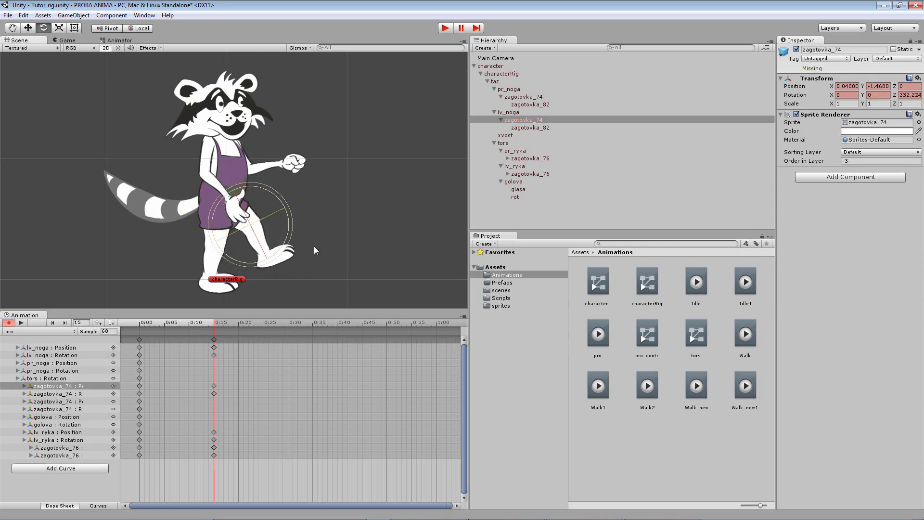
left_click_drag(291, 225, 293, 216)
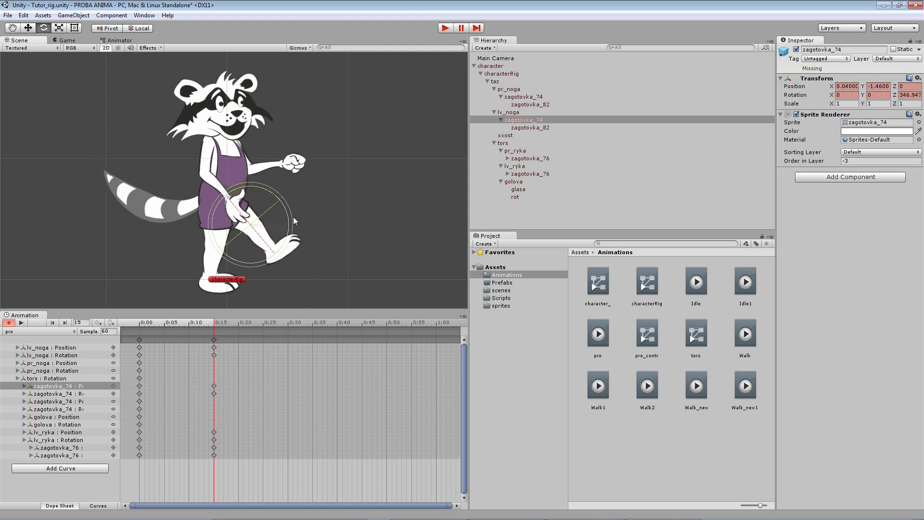
- Compare the 0:00 and 0:15 poses and preview the step motion
key("alt+comma")
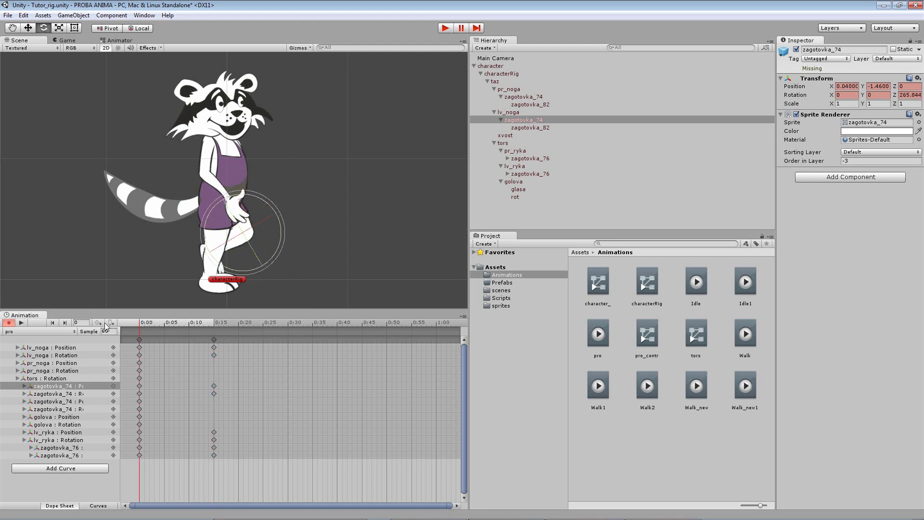
key("alt+period")
key("alt+comma")
mouse_move(169, 323)
left_mouse_down()
mouse_move(193, 324)
mouse_move(128, 331)
left_mouse_up()
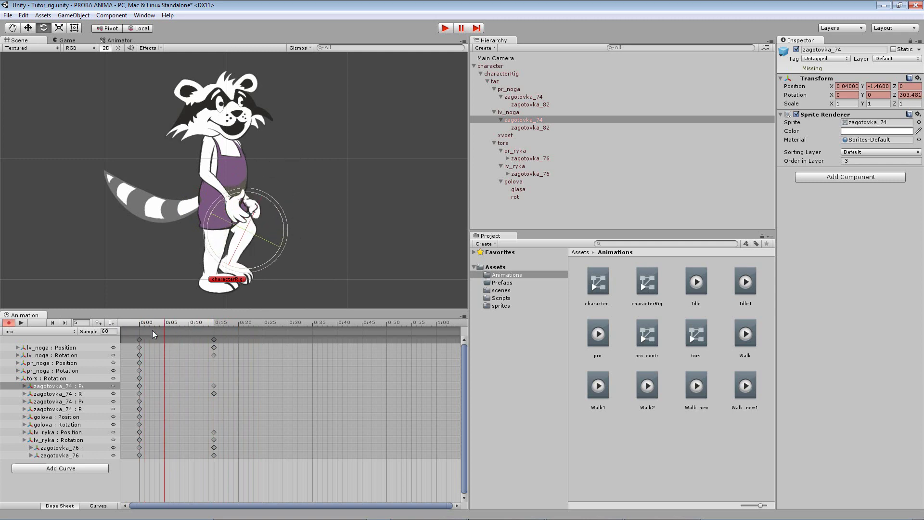
key("alt+period")
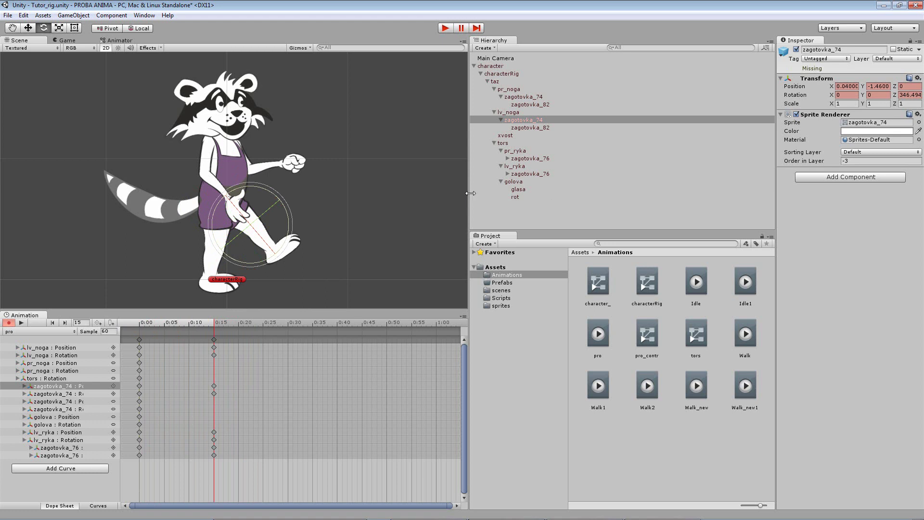
mouse_move(467, 192)
left_mouse_down()
mouse_move(557, 198)
mouse_move(534, 199)
left_mouse_up()
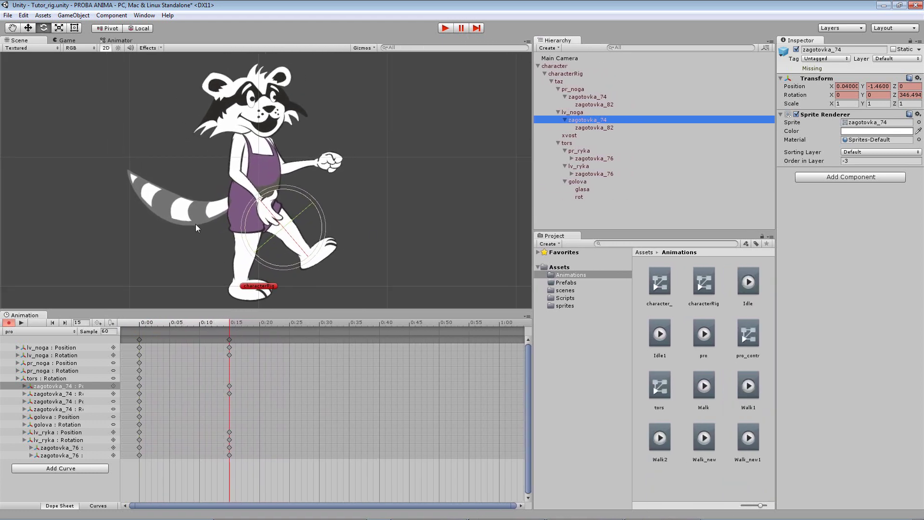
left_click(202, 262)
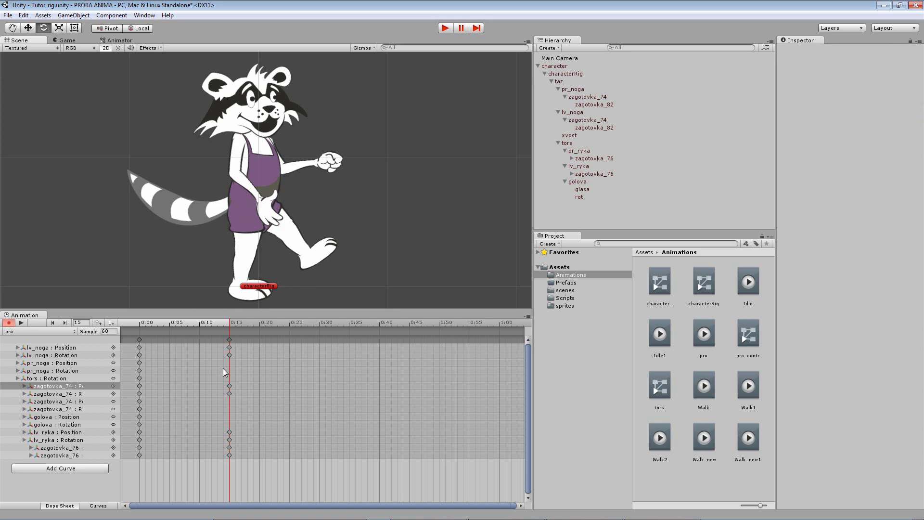
left_click(142, 347)
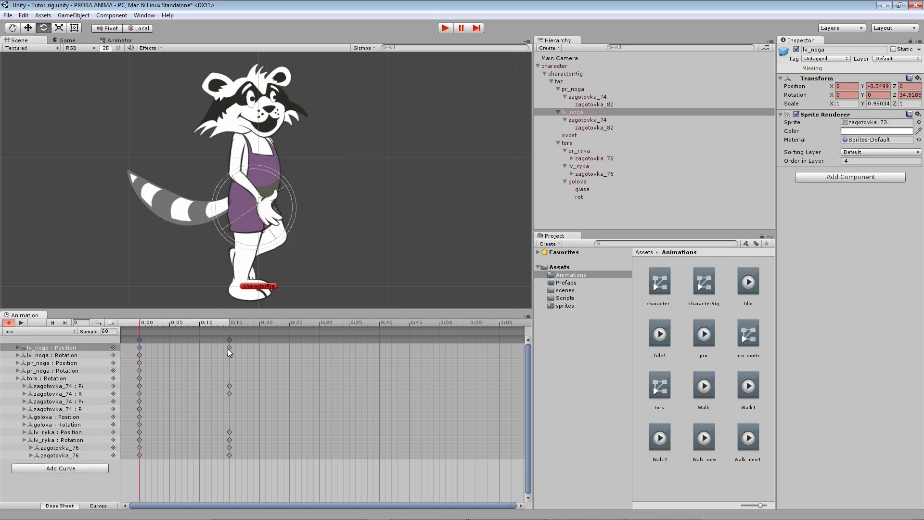
left_click(229, 347)
left_click(139, 363)
left_click(139, 377)
left_click(139, 393)
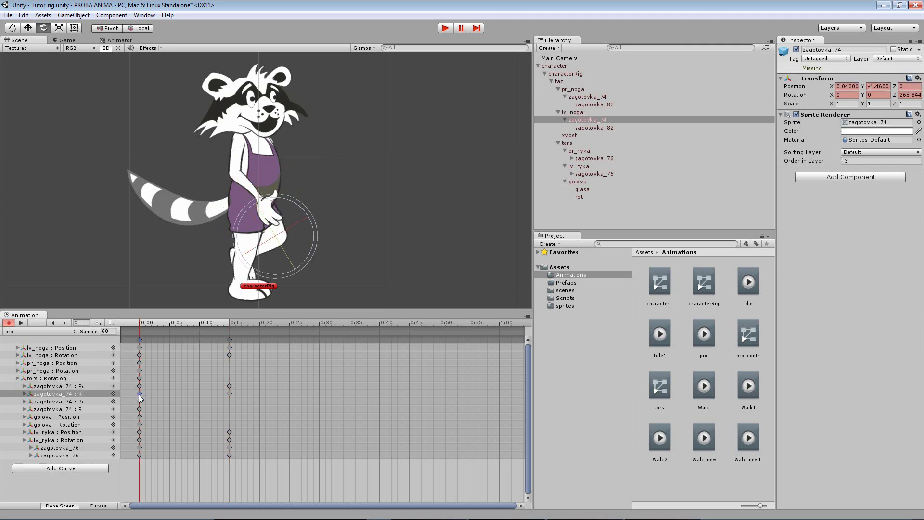
left_click(139, 408)
left_click(139, 423)
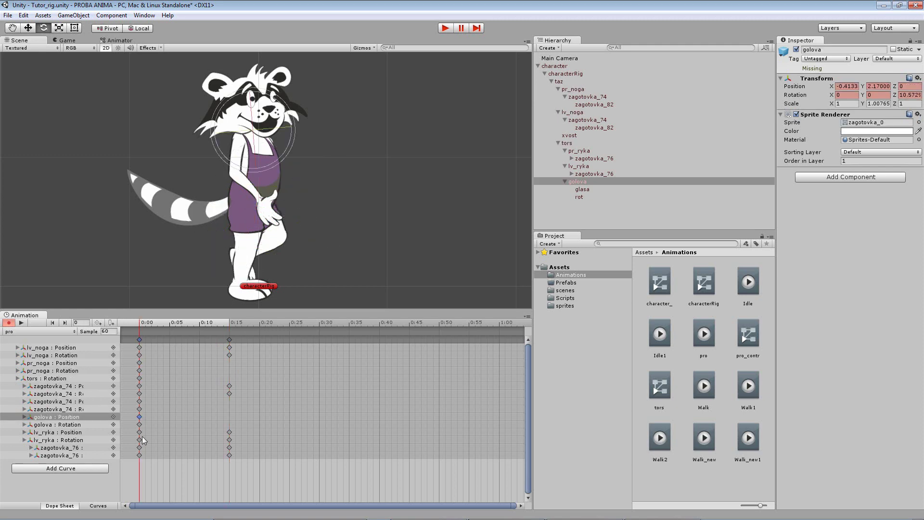
left_click(139, 439)
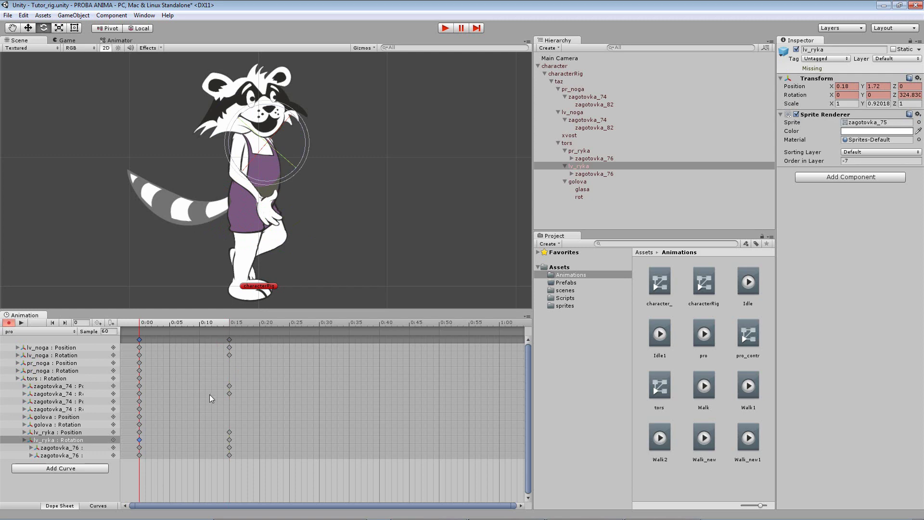
left_click(140, 339)
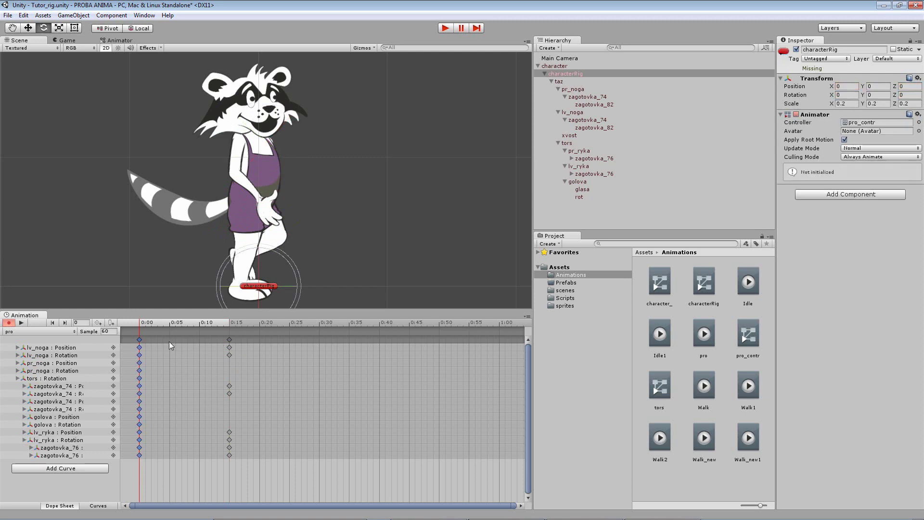
left_click(229, 339)
left_click(140, 339)
left_click(183, 339)
key("ctrl+v")
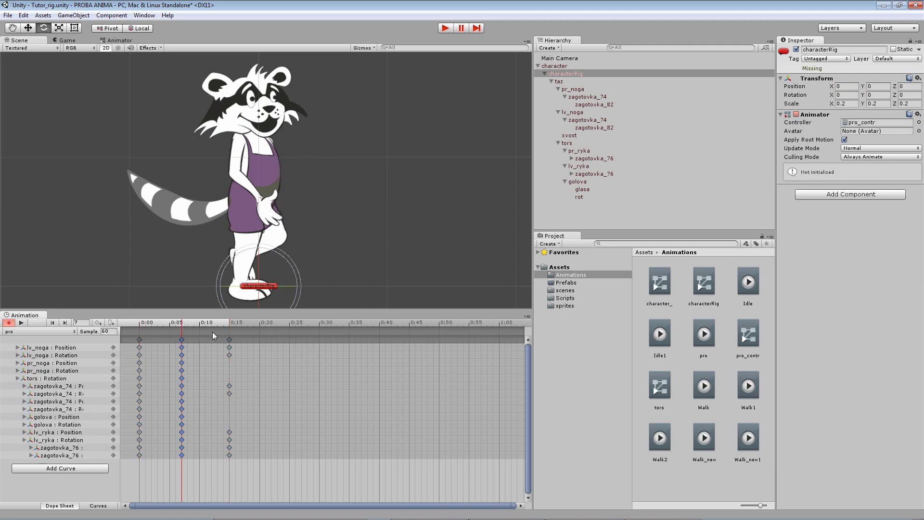
left_click_drag(182, 326, 182, 329)
key("Delete")
left_click(135, 326)
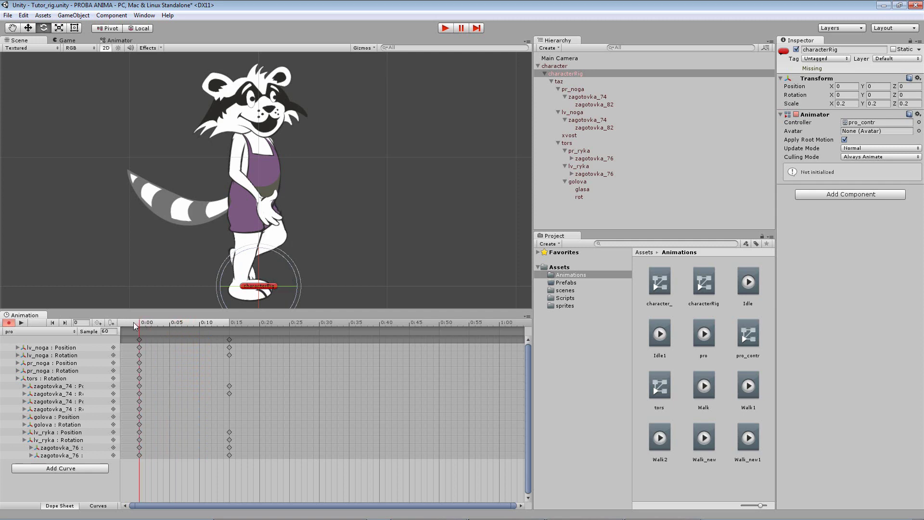
left_click(139, 355)
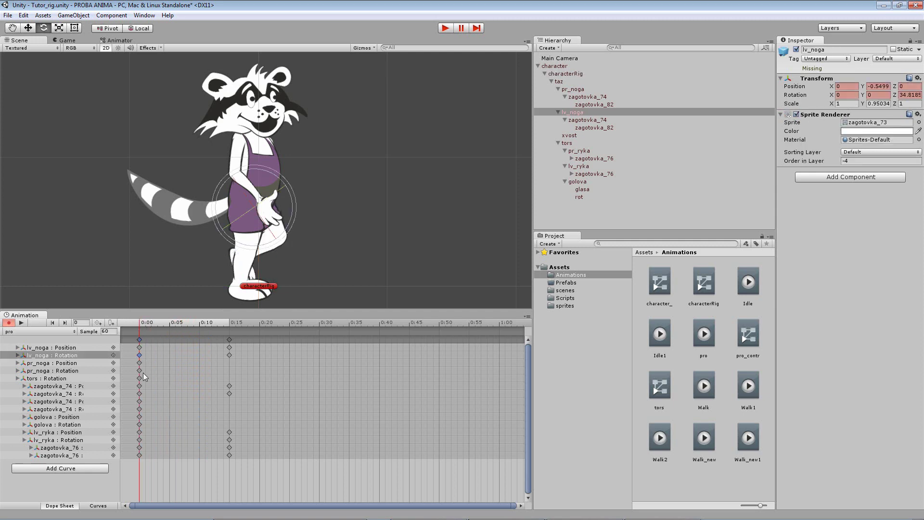
- Show the lv_noga rotation curve and set the 0:15 key to Both Tangents Free
left_click(103, 505)
scroll(179, 354, "up", 3)
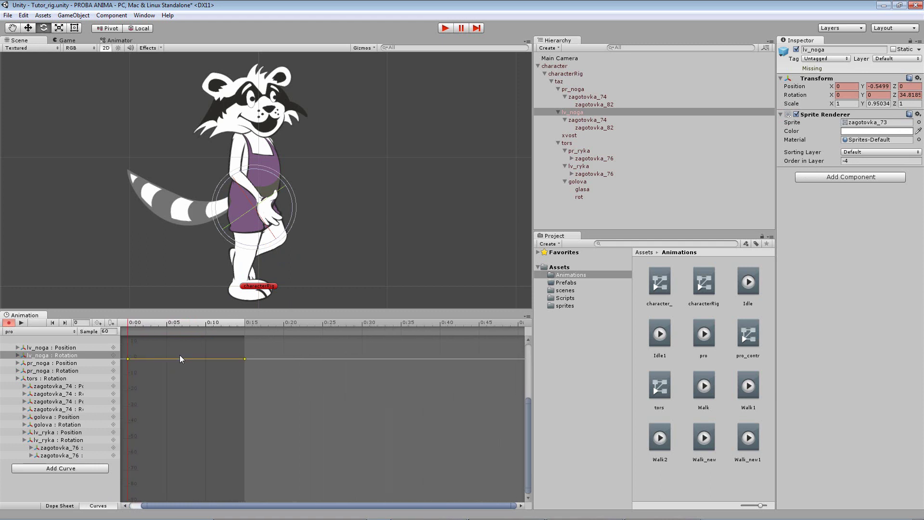
left_click(247, 359)
right_click(248, 359)
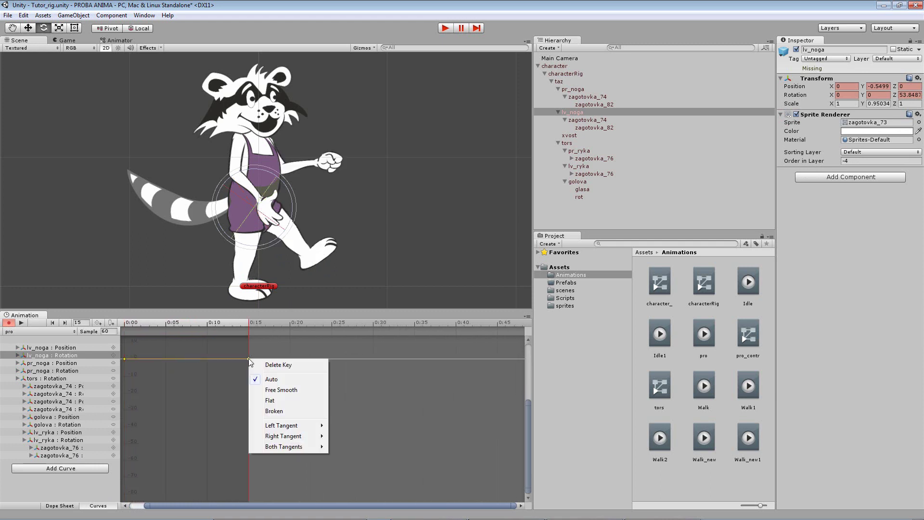
mouse_move(277, 449)
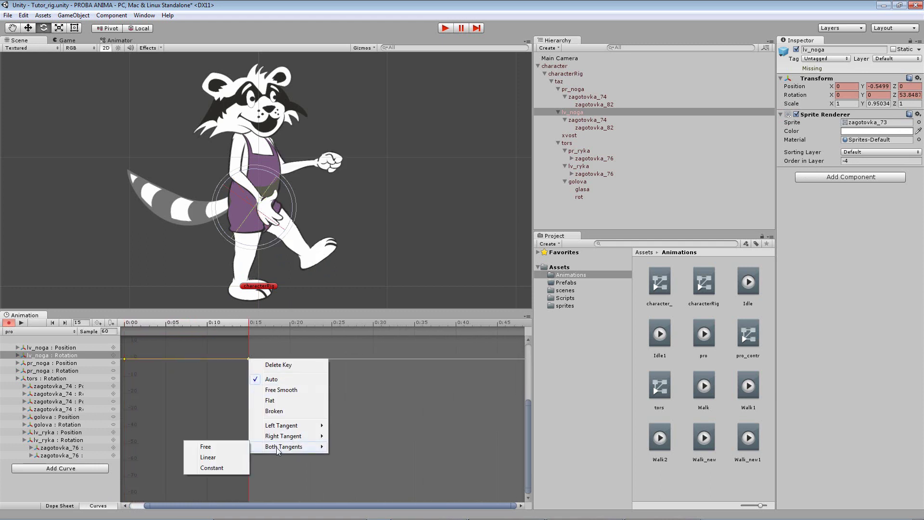
left_click(206, 448)
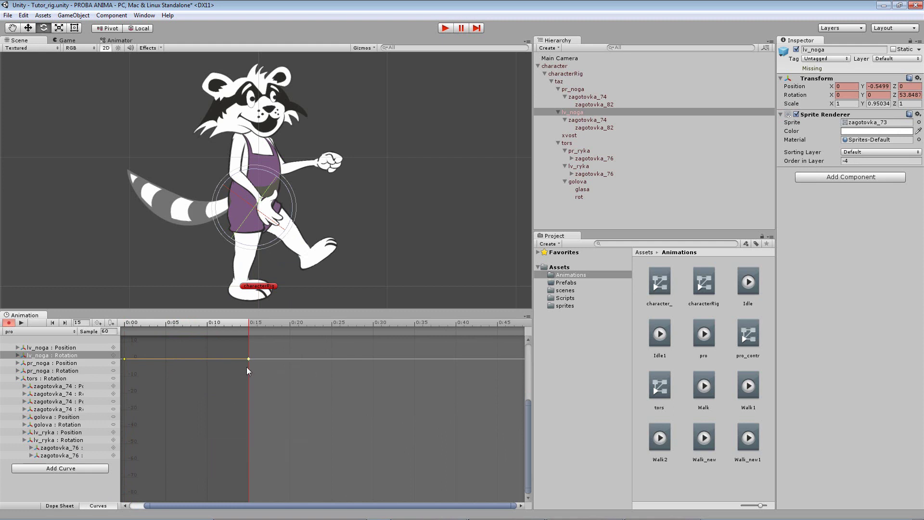
- Make the 0:15 key's left tangent Free and reshape the curve leading into it
right_click(247, 359)
mouse_move(260, 426)
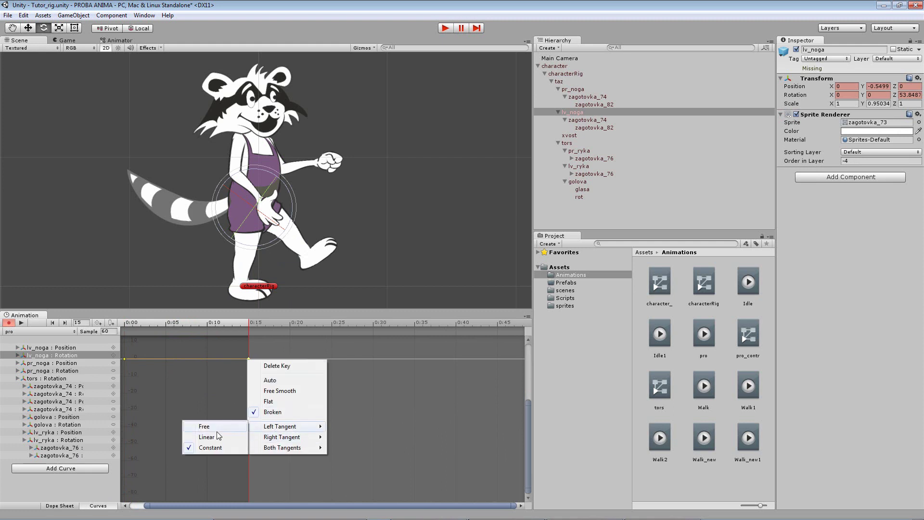
left_click(205, 428)
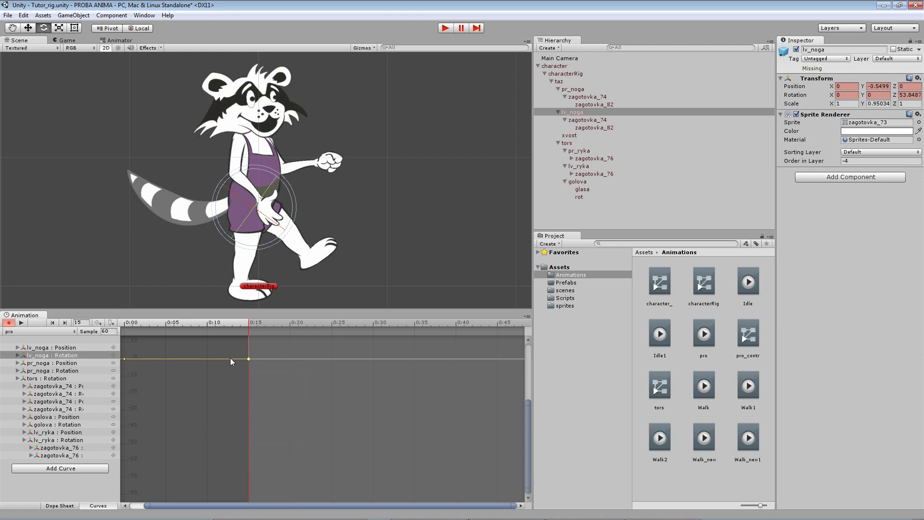
scroll(235, 349, "up", 2)
scroll(235, 350, "up", 2)
scroll(237, 348, "up", 2)
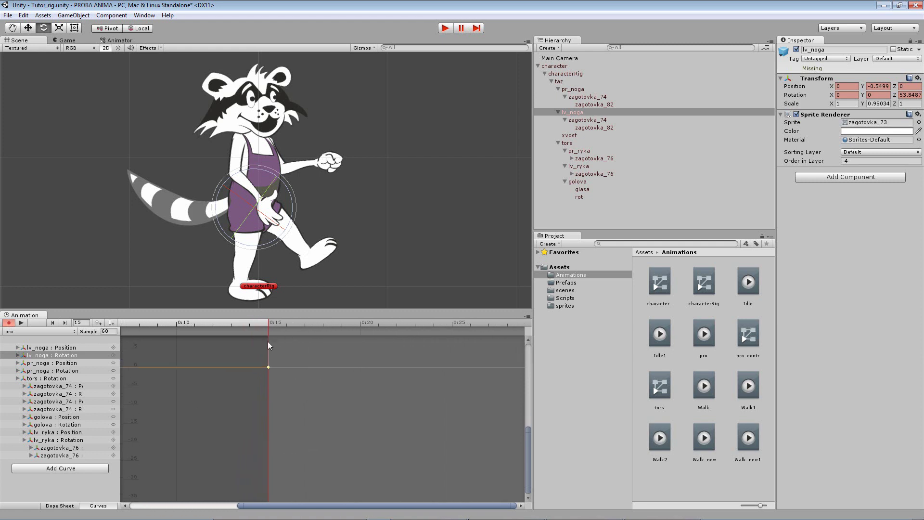
mouse_move(268, 343)
left_mouse_down()
mouse_move(228, 384)
mouse_move(230, 368)
mouse_move(213, 380)
left_mouse_up()
left_click(71, 371)
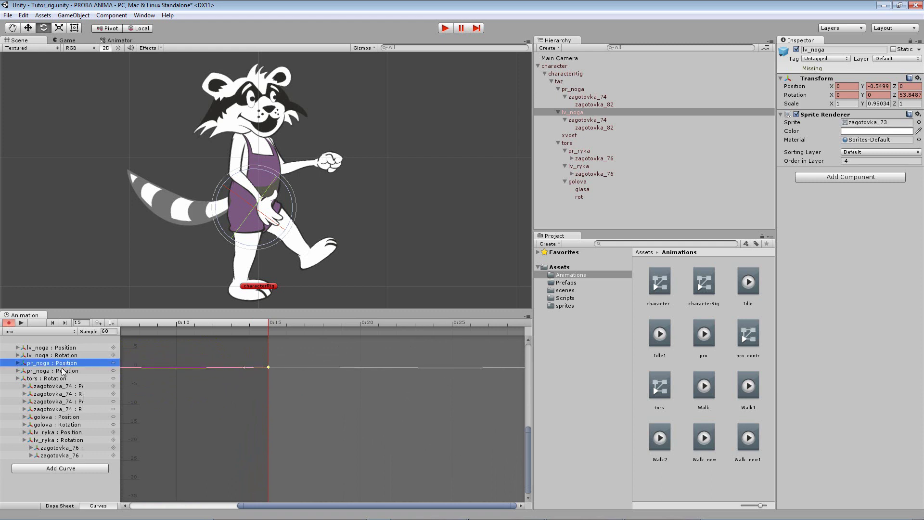
key("c")
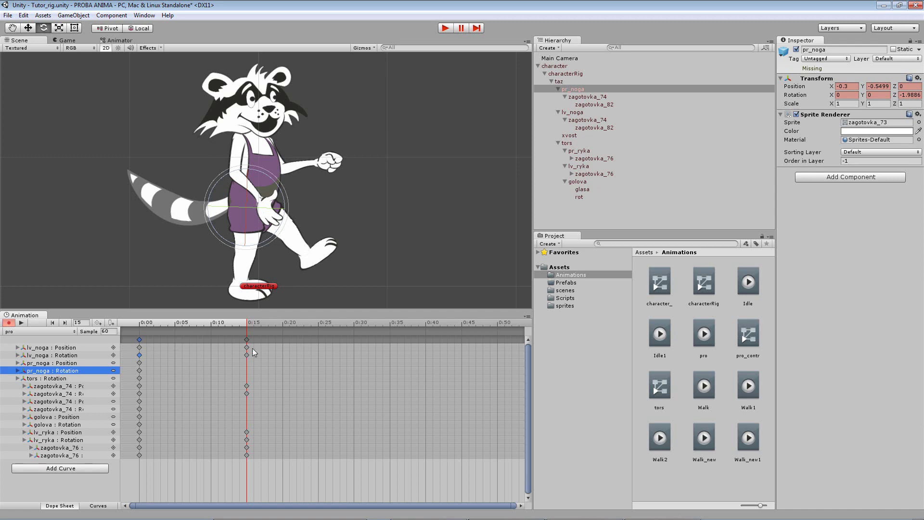
mouse_move(234, 325)
left_mouse_down()
mouse_move(243, 362)
mouse_move(125, 366)
mouse_move(142, 379)
left_mouse_up()
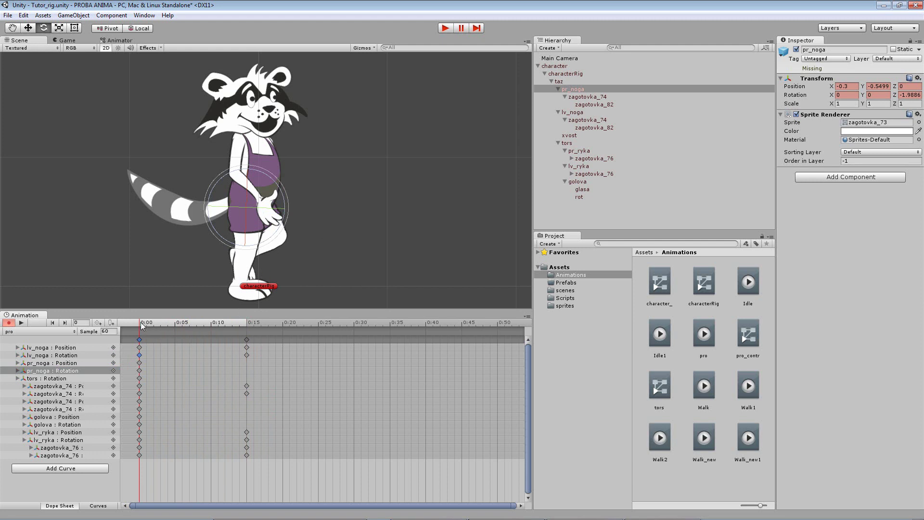
left_click_drag(142, 326, 245, 329)
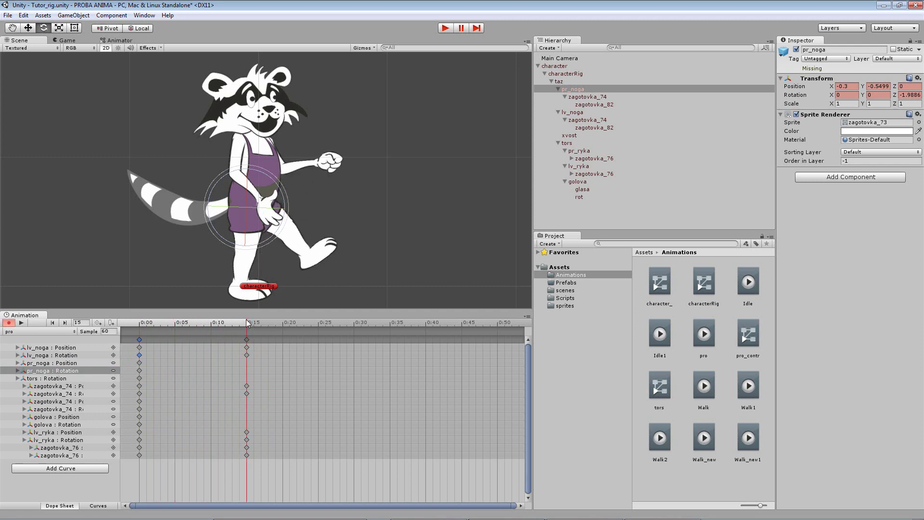
- Paste the 0:00 standing-pose keys at frame 25
left_click(139, 340)
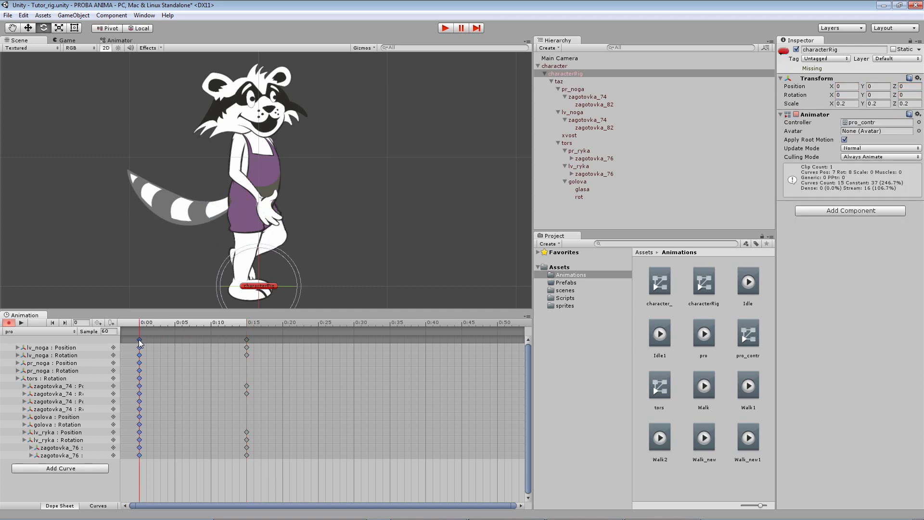
left_click_drag(243, 322, 322, 323)
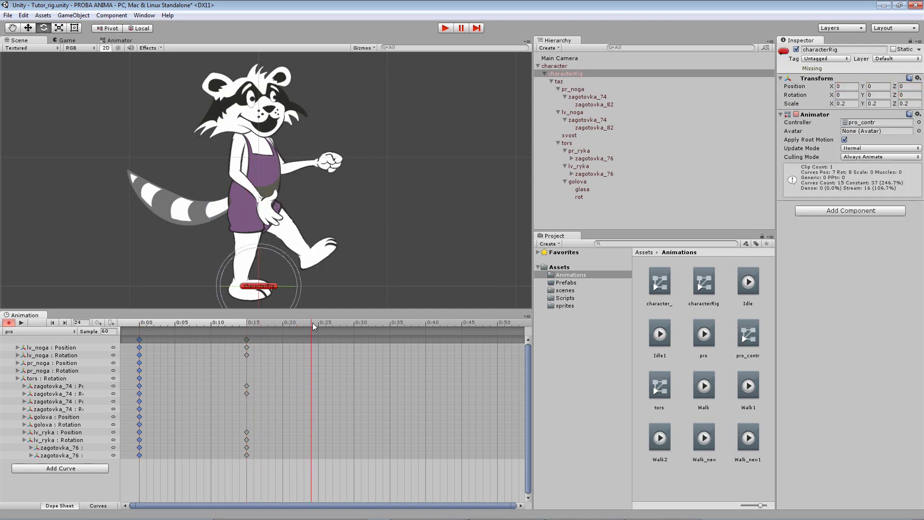
key("ctrl+v")
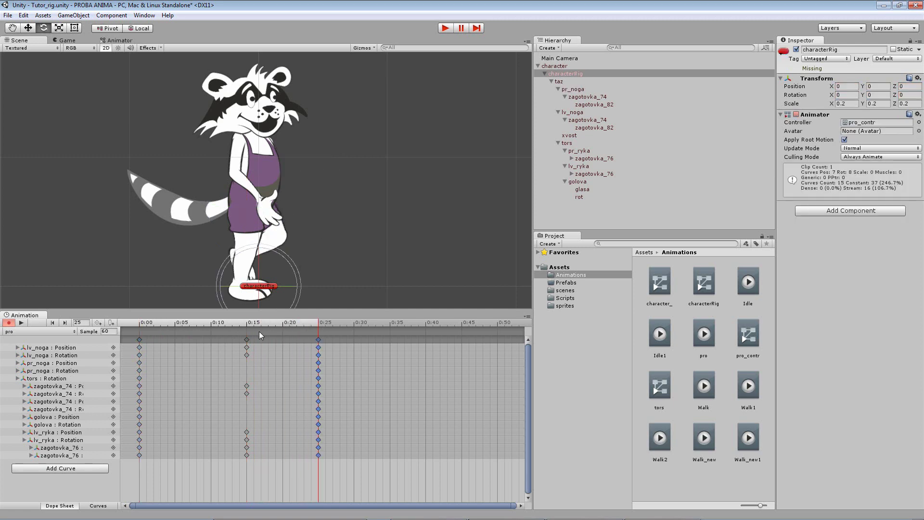
- Return to frame 15, select the foot zagotovka_82 and show the sprites folder
left_click_drag(324, 322, 247, 332)
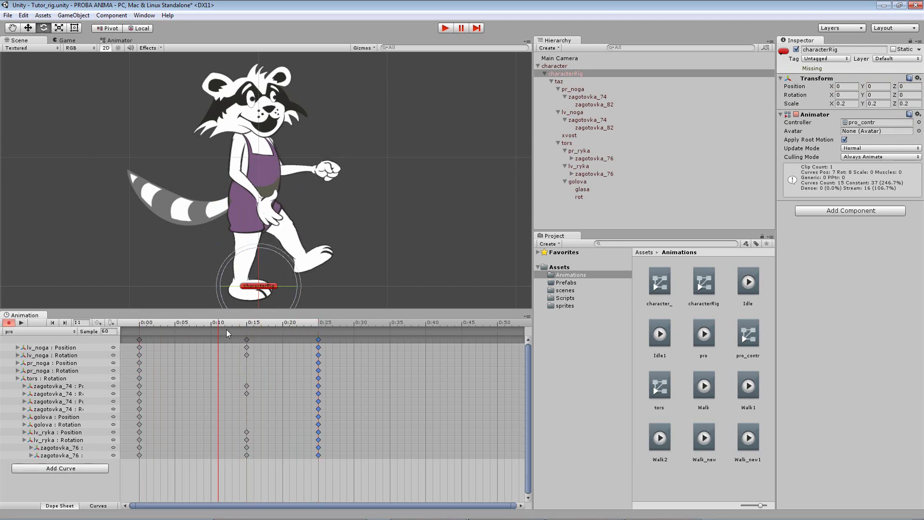
left_click(327, 253)
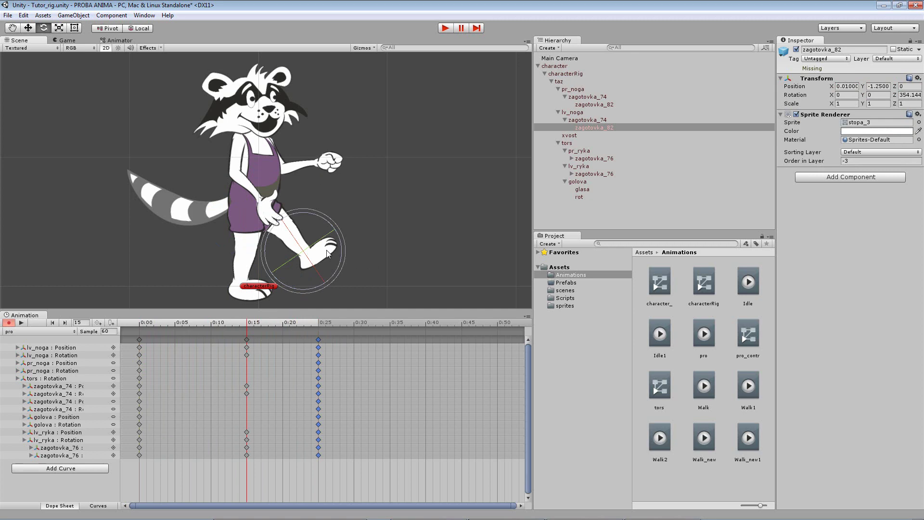
left_click(563, 306)
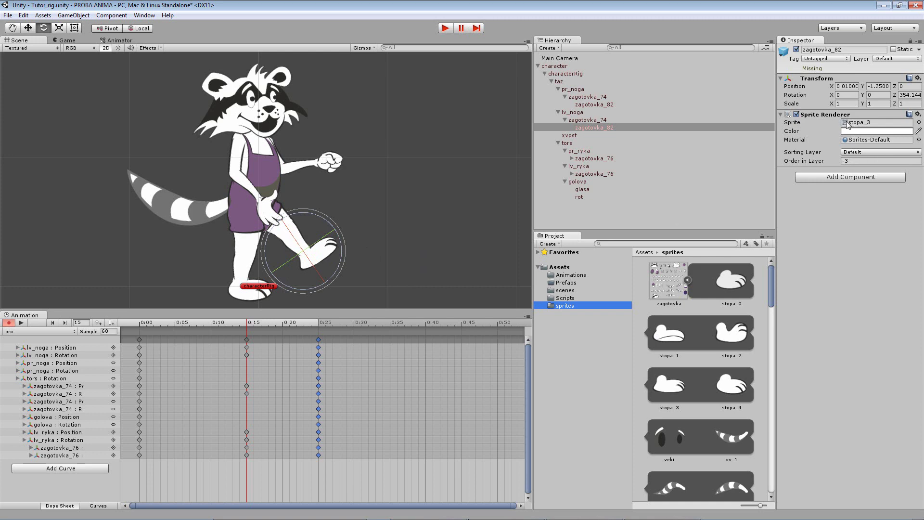
- At frame 15, swap the foot's sprite to stopa_1
left_click(919, 123)
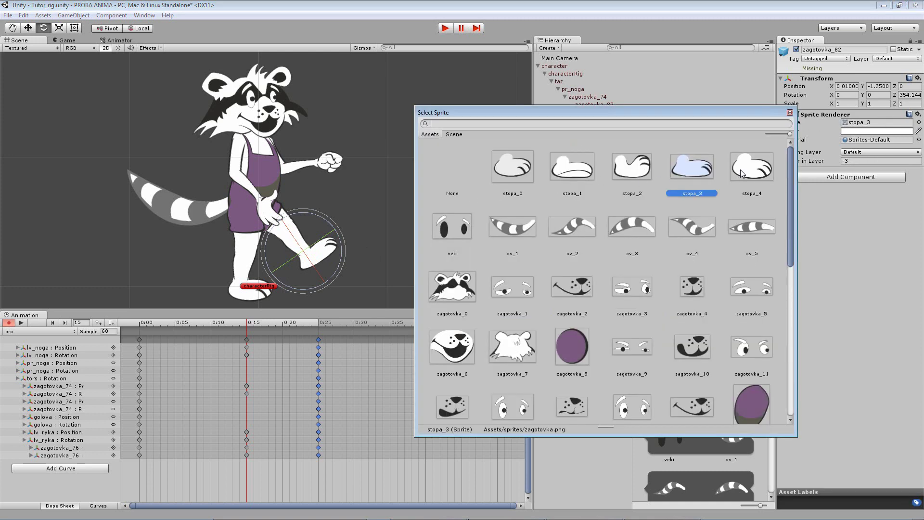
left_click(574, 171)
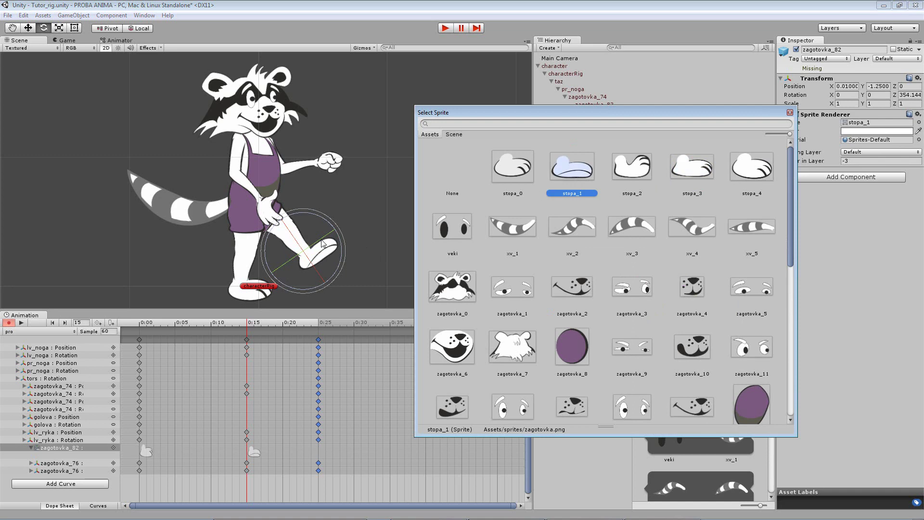
left_click(790, 113)
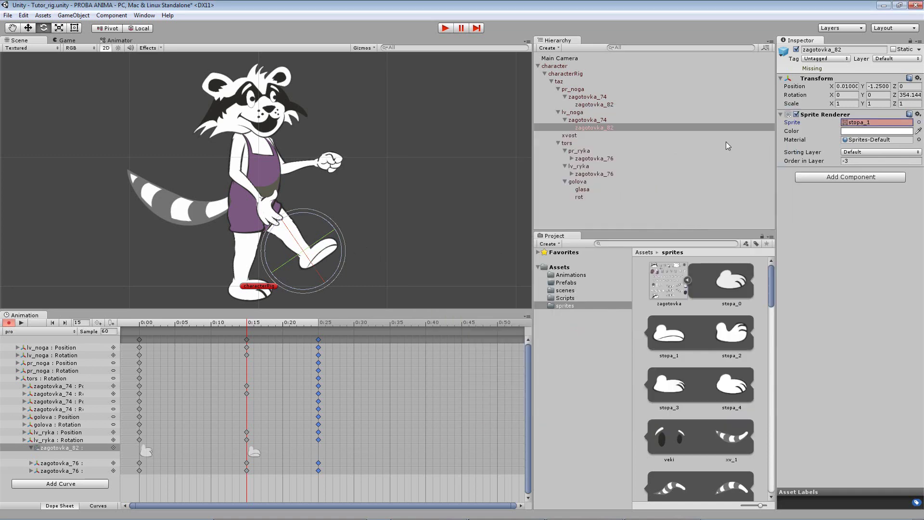
mouse_move(247, 325)
left_mouse_down()
mouse_move(270, 329)
mouse_move(227, 342)
mouse_move(287, 339)
left_mouse_up()
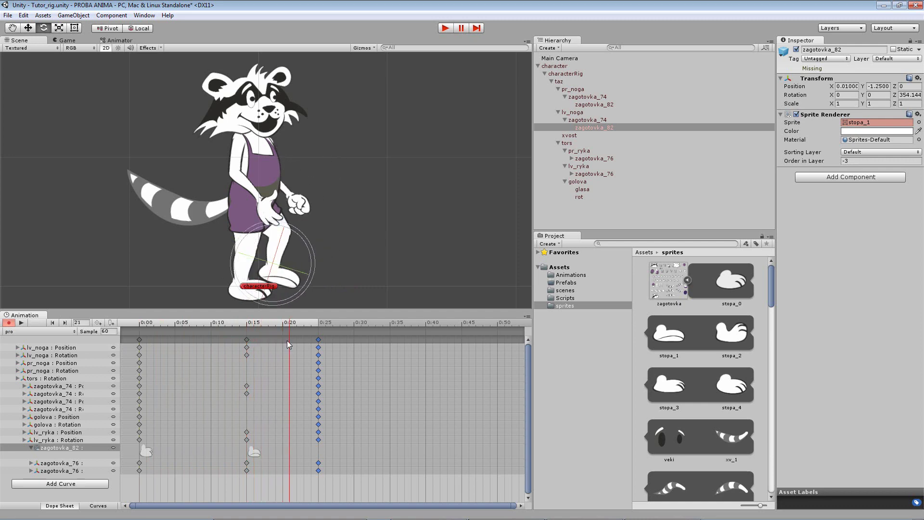
- At frame 21, switch the foot back to stopa_3 and review the leg motion
left_click(918, 122)
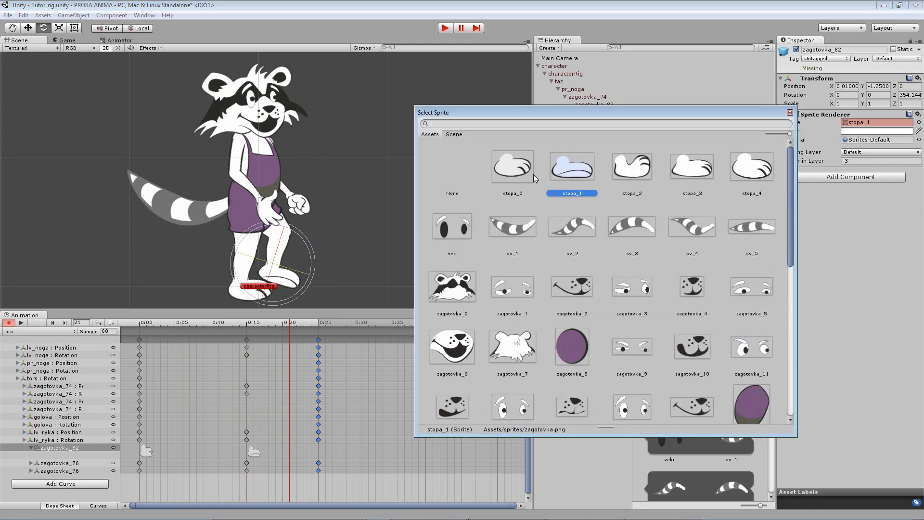
left_click(686, 169)
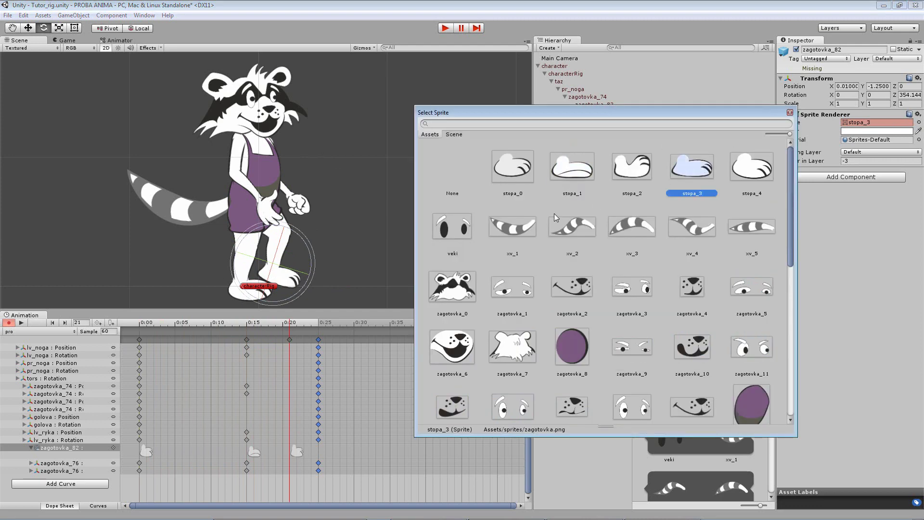
left_click(789, 112)
left_click_drag(291, 326, 264, 340)
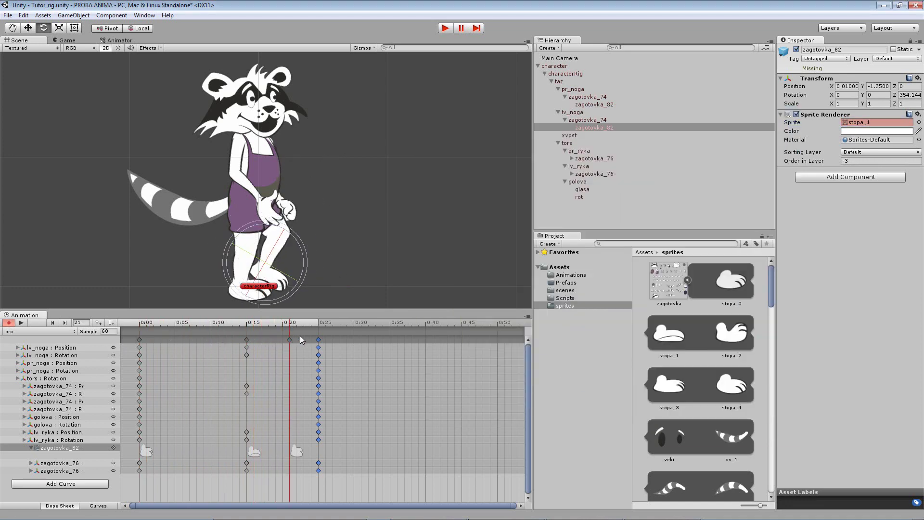
left_click_drag(263, 340, 248, 338)
scroll(277, 280, "up", 2)
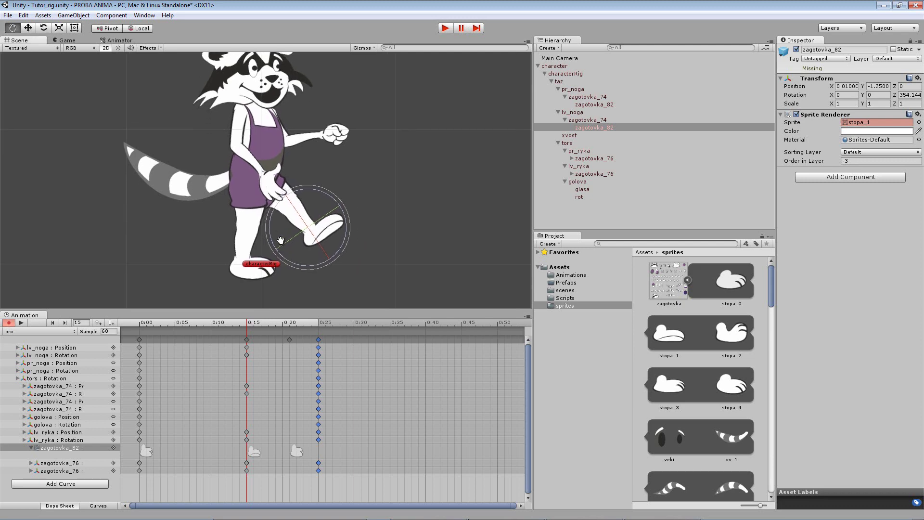
scroll(272, 265, "up", 2)
scroll(268, 250, "up", 2)
scroll(263, 235, "up", 2)
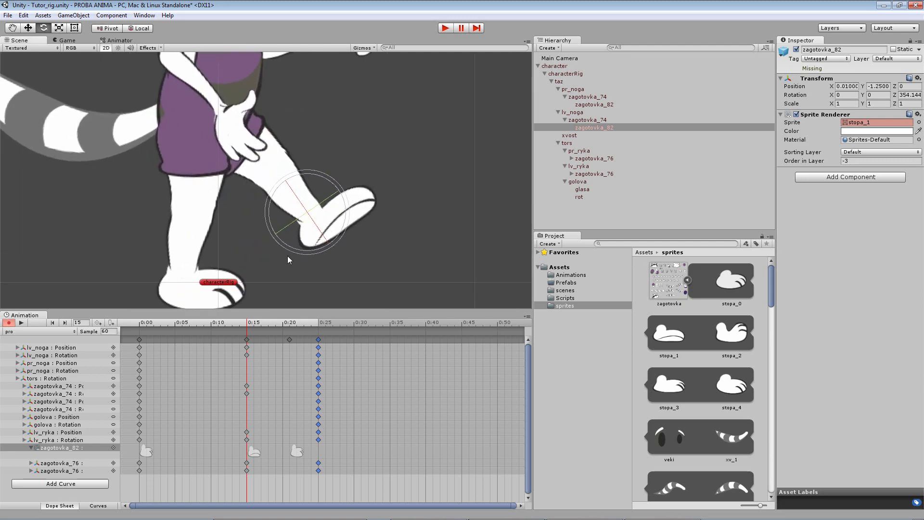
middle_click_drag(287, 255, 275, 208)
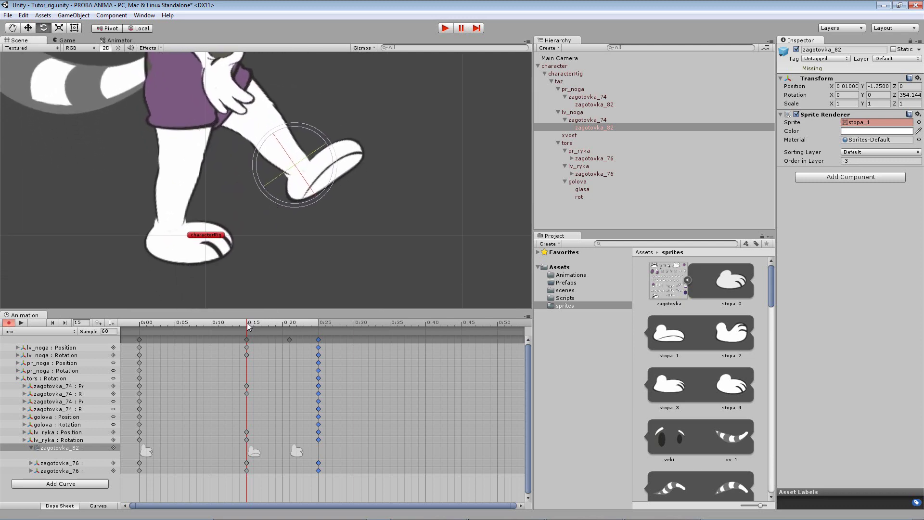
mouse_move(251, 329)
left_mouse_down()
mouse_move(213, 332)
mouse_move(313, 374)
mouse_move(244, 384)
left_mouse_up()
scroll(388, 267, "down", 2)
scroll(388, 267, "down", 2)
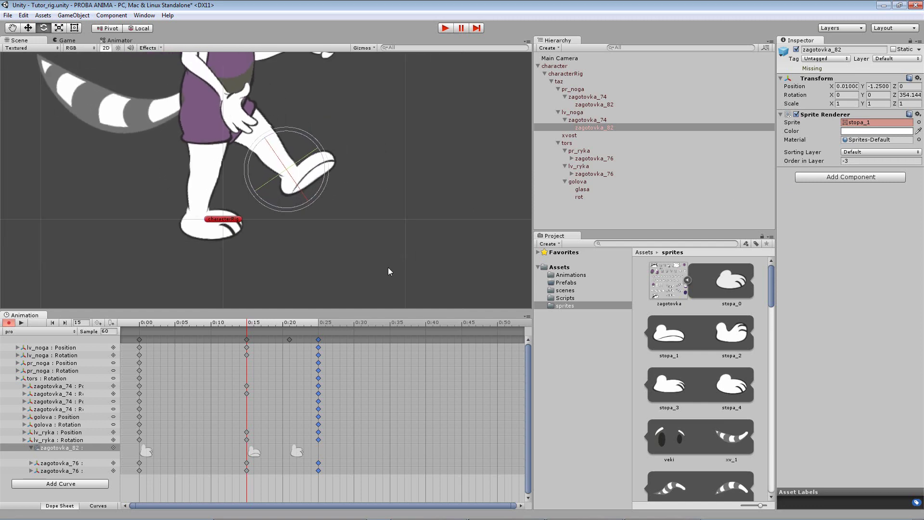
left_click(151, 123)
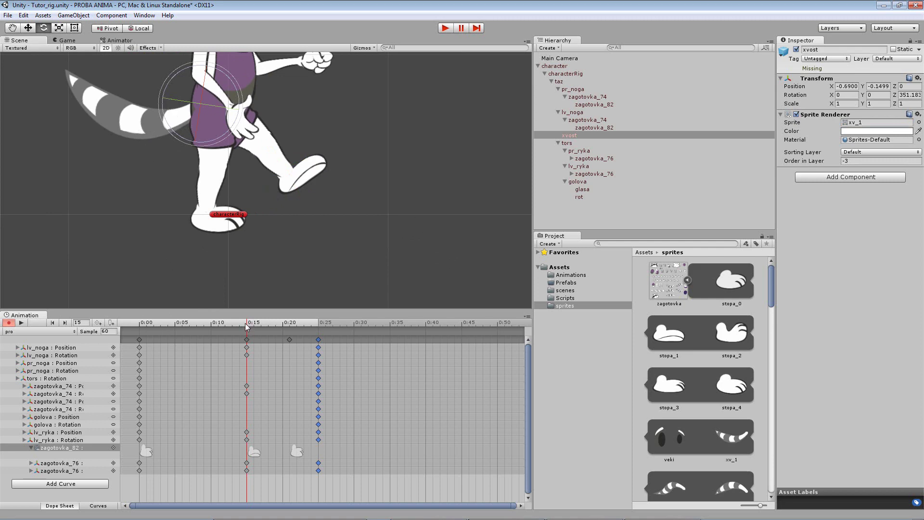
- Key the tail xvost swung down at frame 15 and raised at frame 25
left_click(134, 327)
left_click(247, 329)
left_click_drag(169, 82, 162, 112)
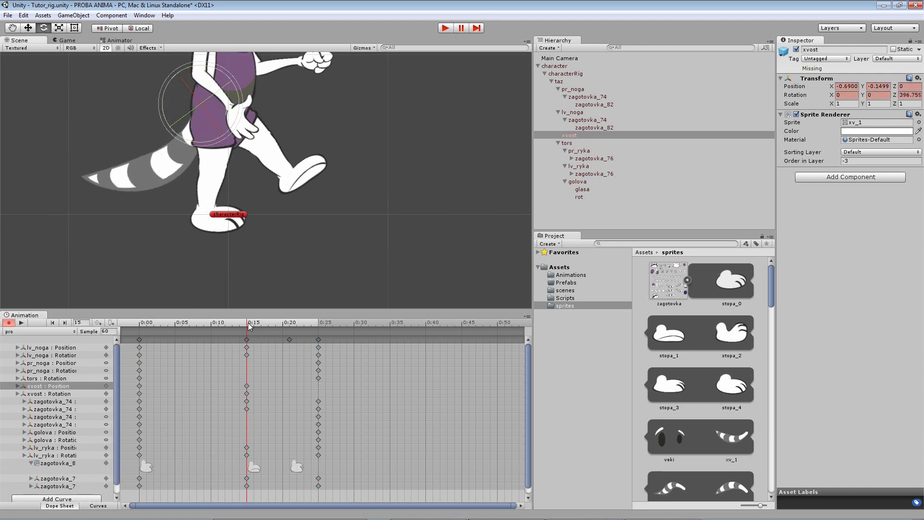
left_click_drag(248, 325, 318, 328)
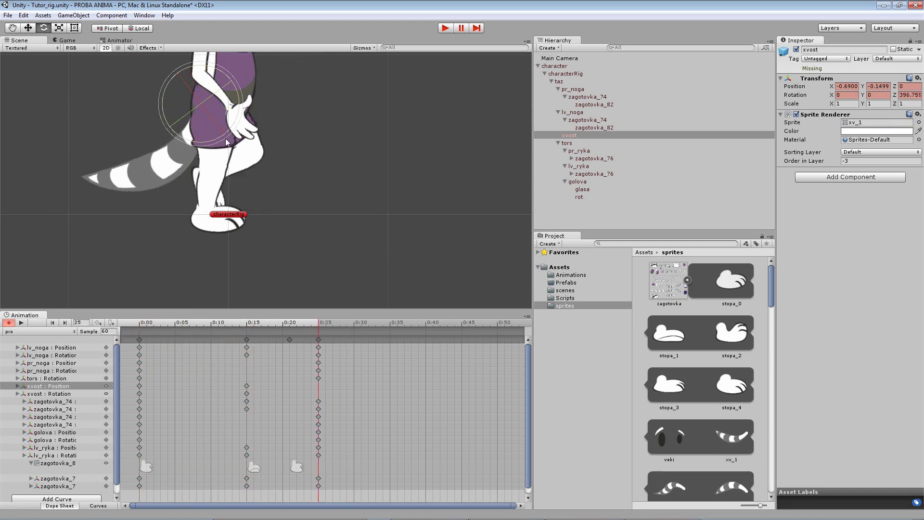
left_click_drag(225, 137, 147, 148)
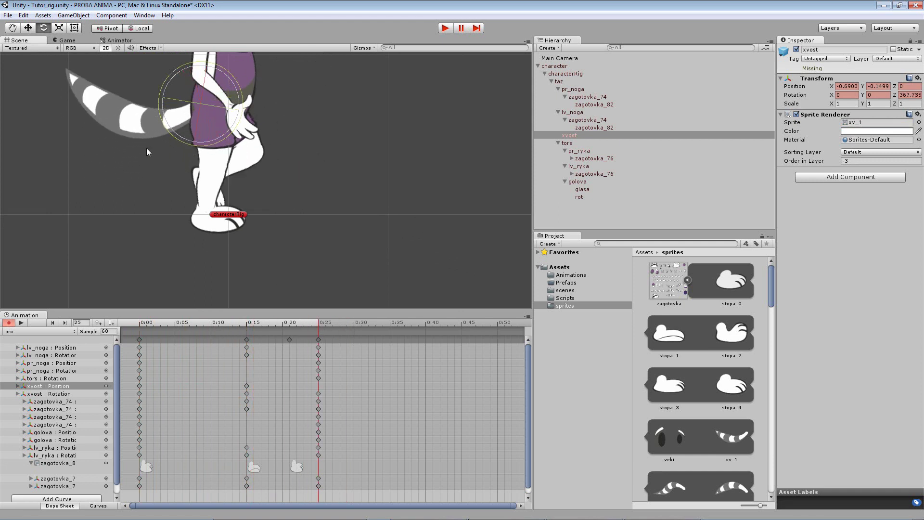
left_click(251, 326)
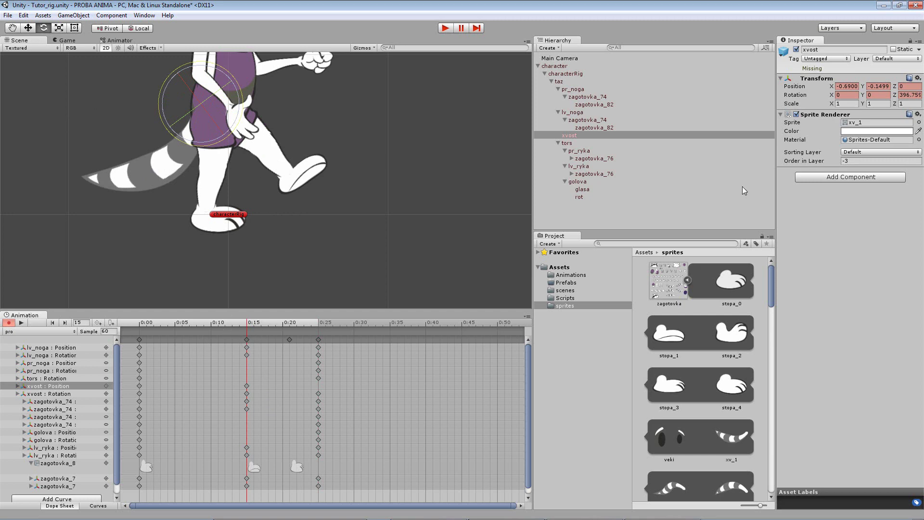
- Lower the tail sprite's Color alpha and preview the step through frame 25
left_click(872, 132)
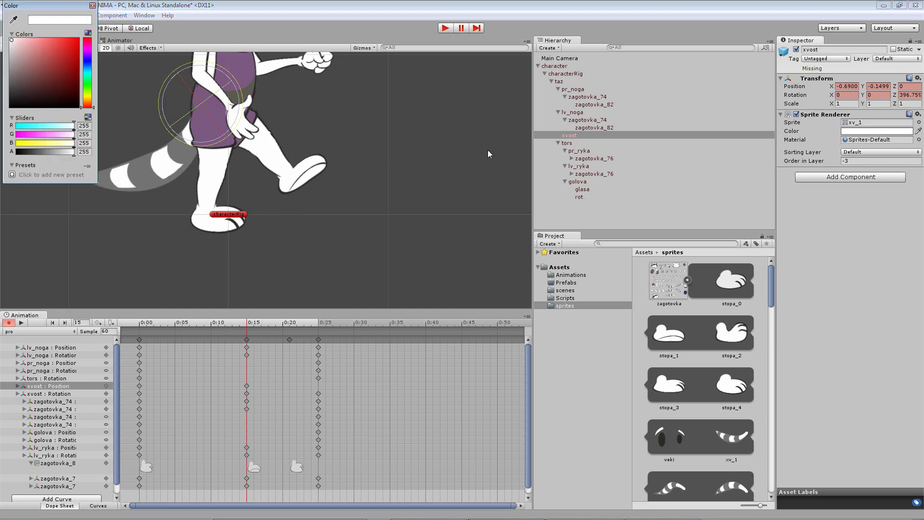
left_click_drag(44, 4, 368, 101)
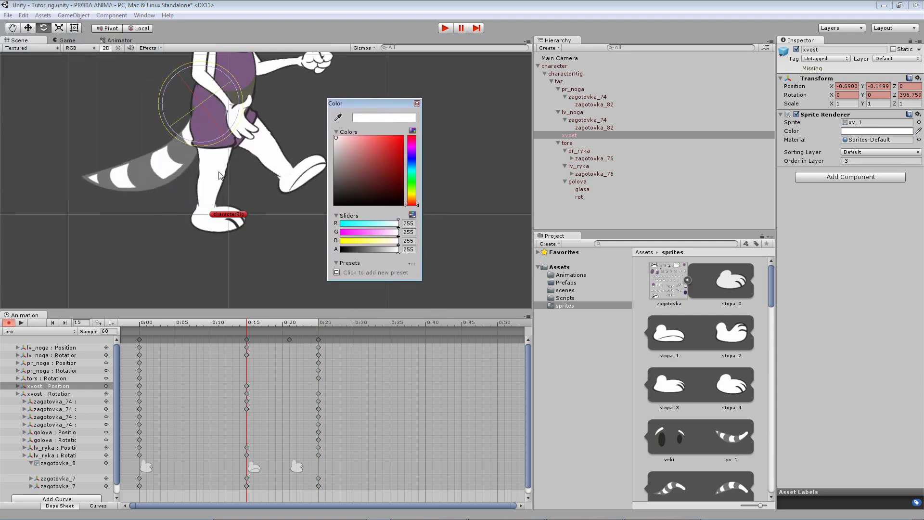
mouse_move(357, 249)
left_mouse_down()
mouse_move(379, 250)
mouse_move(325, 252)
left_mouse_up()
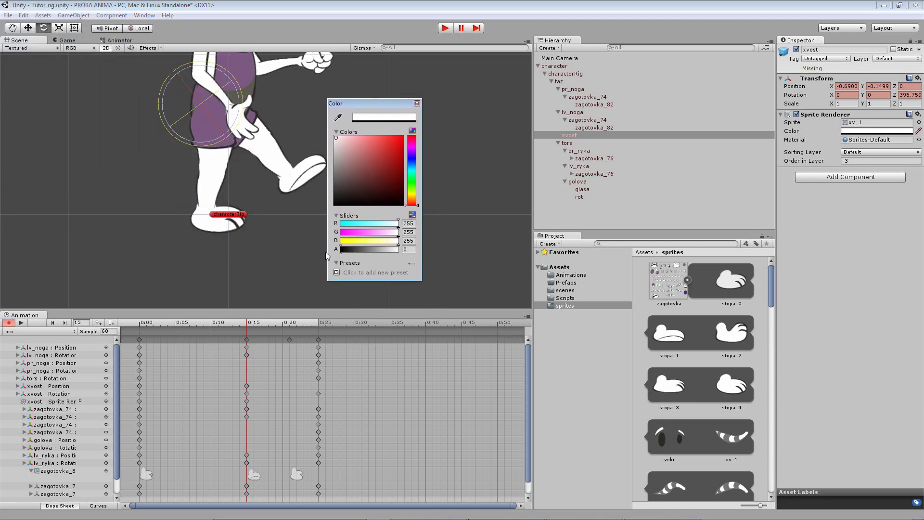
left_click(417, 104)
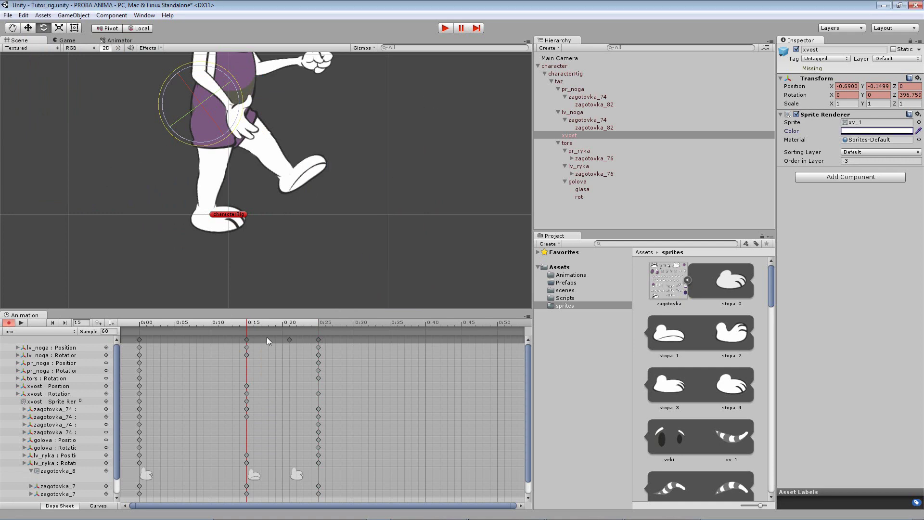
mouse_move(250, 326)
left_mouse_down()
mouse_move(327, 330)
mouse_move(243, 346)
left_mouse_up()
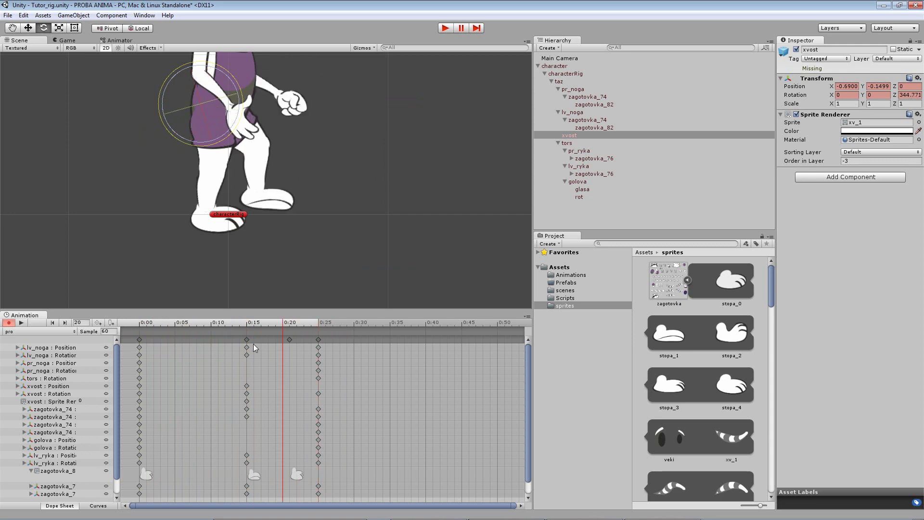
left_click_drag(243, 345, 318, 345)
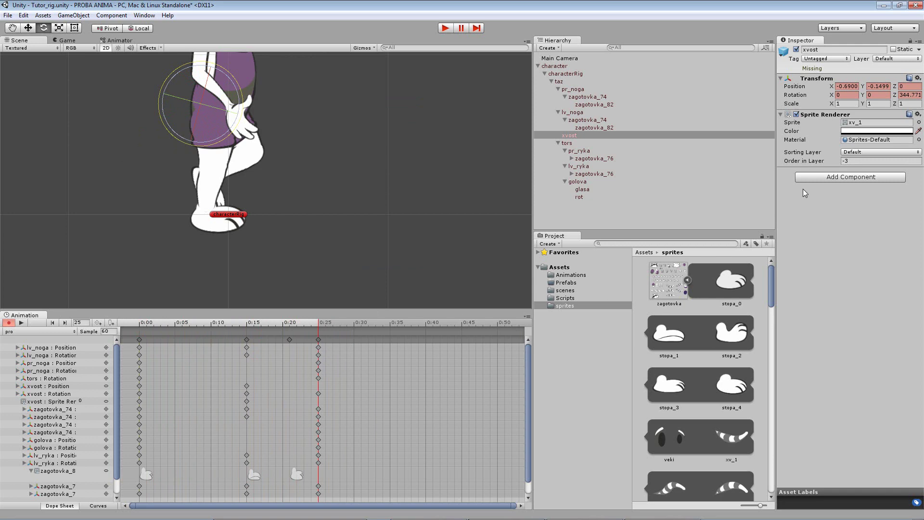
- Raise the tail sprite's Color alpha to 255 and return to the clip start
left_click(861, 131)
left_click_drag(375, 249, 446, 122)
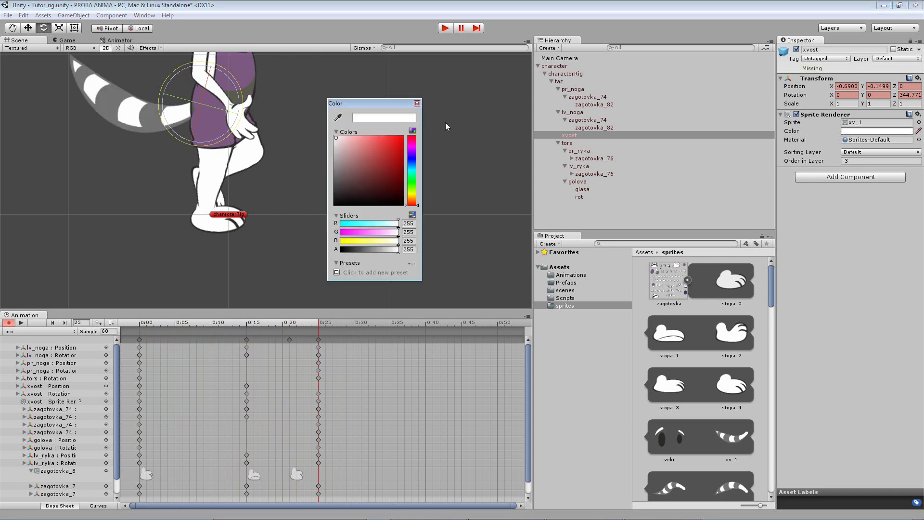
left_click(417, 104)
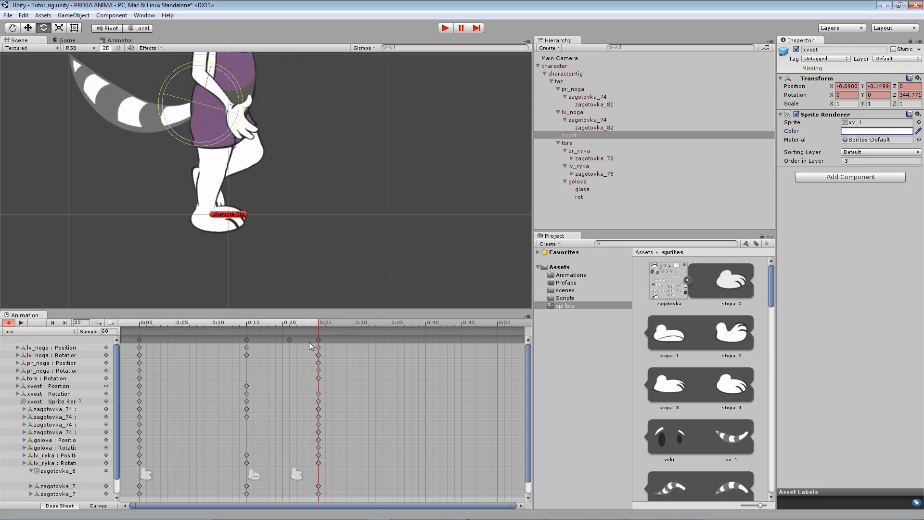
left_click_drag(317, 322, 316, 334)
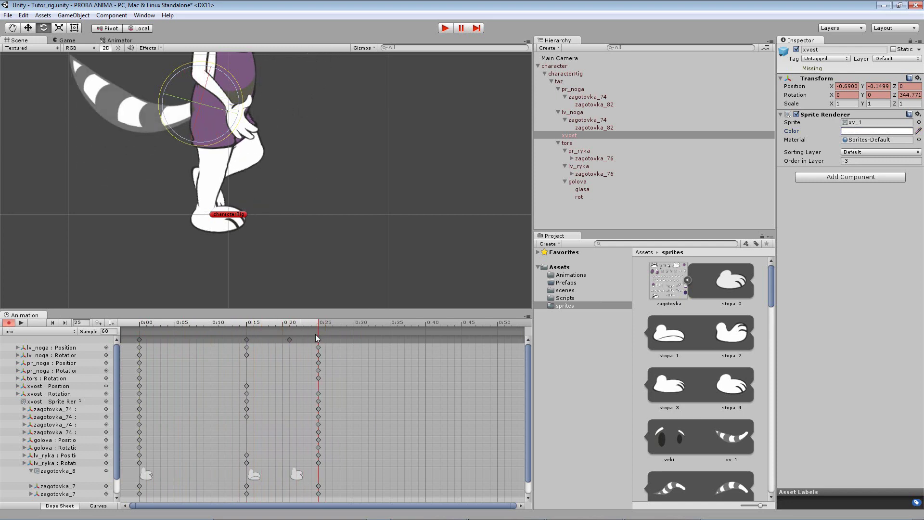
key("ctrl+z")
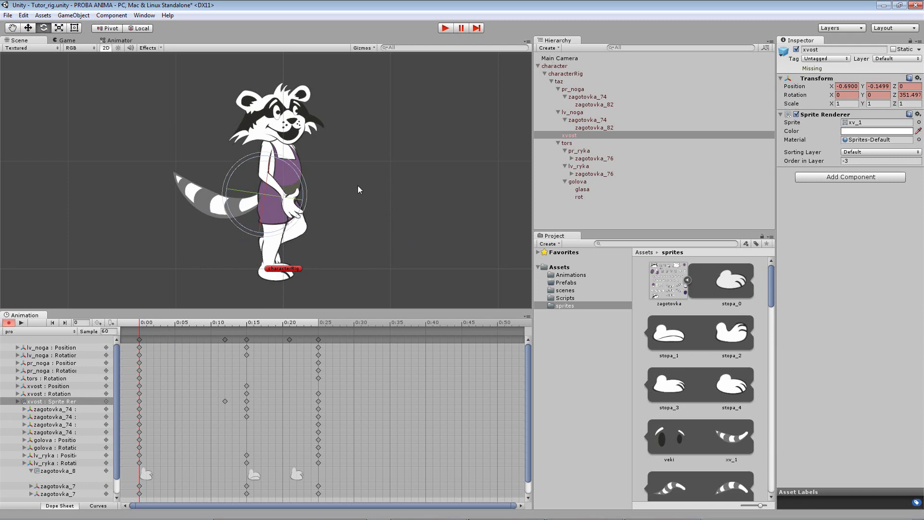
- In CorelDRAW, fill the overalls bib piece on Page 1 with red
left_click(401, 512)
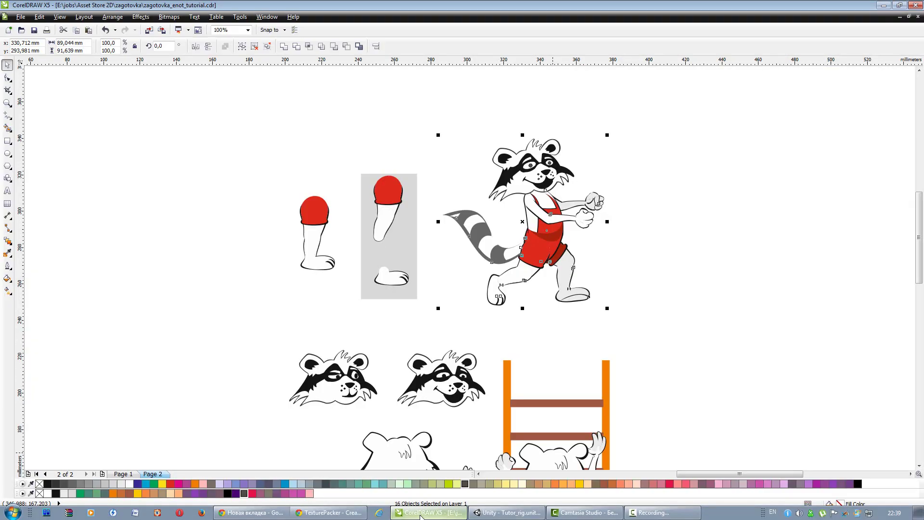
left_click(125, 473)
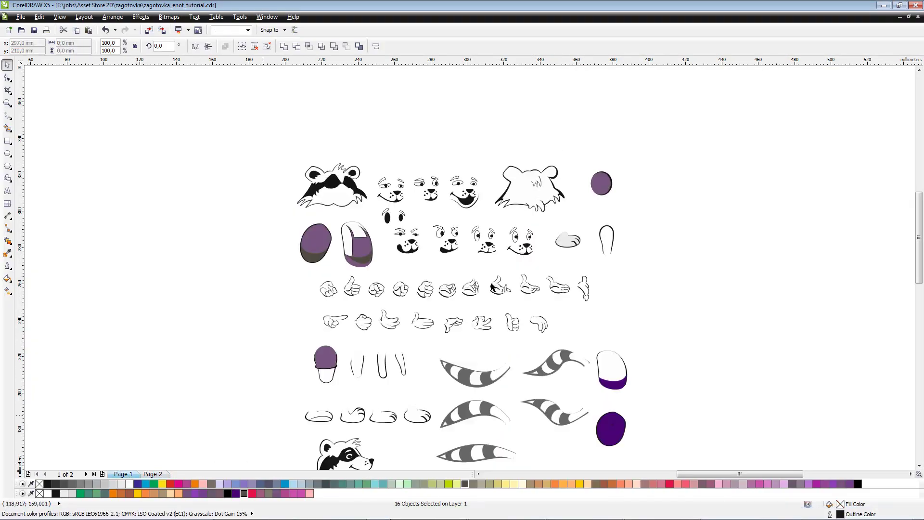
left_click(343, 258)
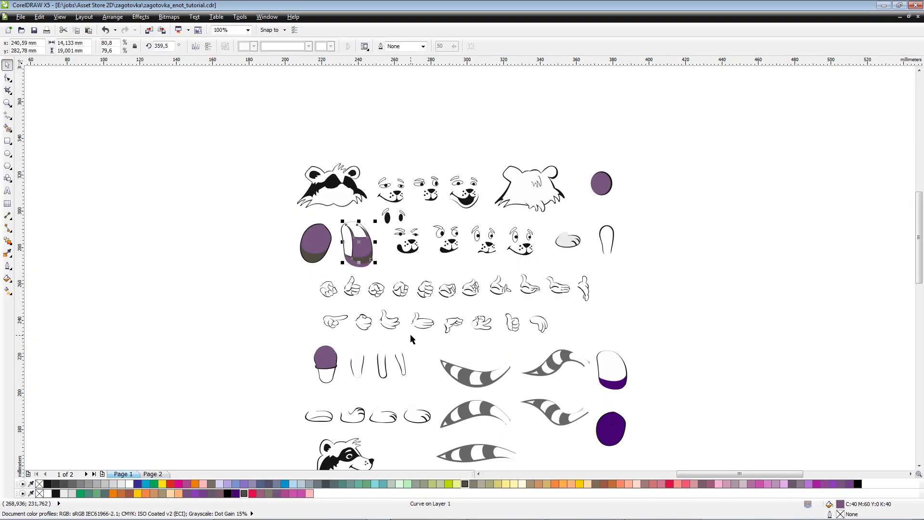
left_click(252, 493)
left_click(237, 138)
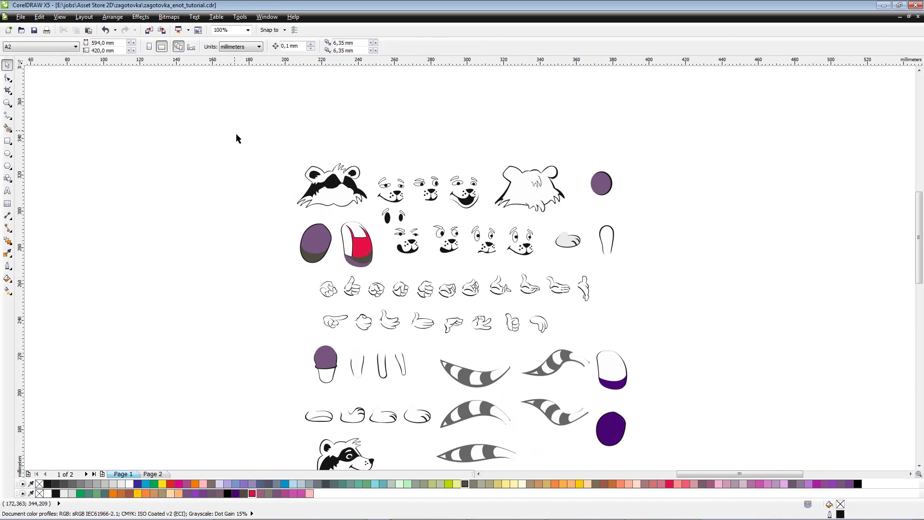
scroll(236, 209, "down", 3)
scroll(237, 207, "up", 3)
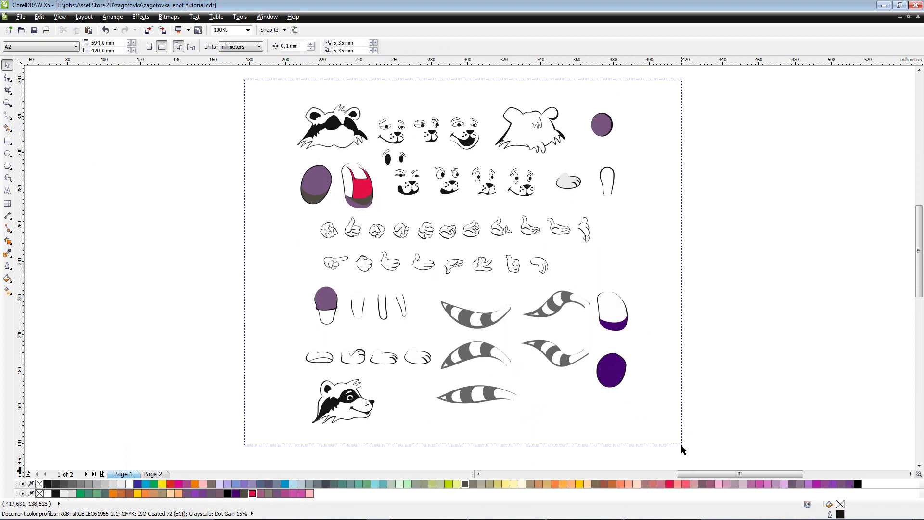
- Export all Page 1 parts as PNG, overwriting zagotovka.png
key("ctrl+a")
left_click(21, 17)
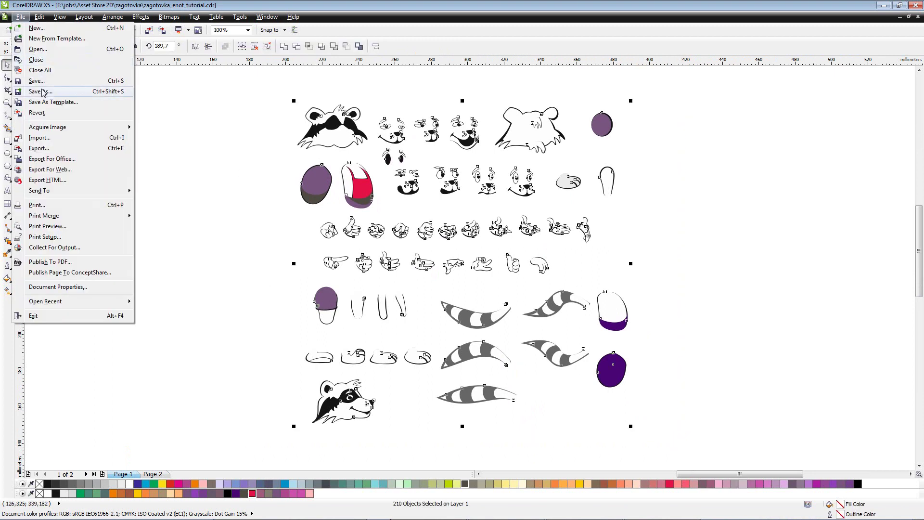
left_click(46, 148)
left_click(403, 140)
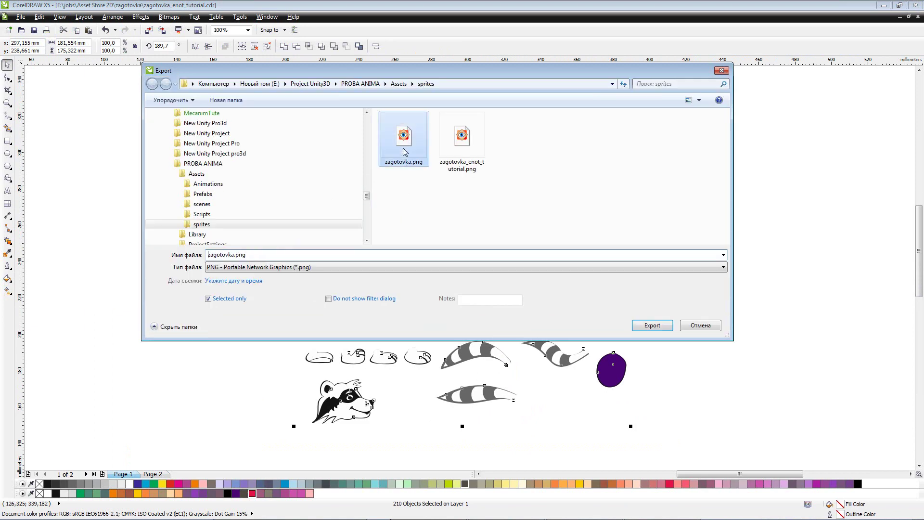
left_click(652, 326)
left_click(487, 266)
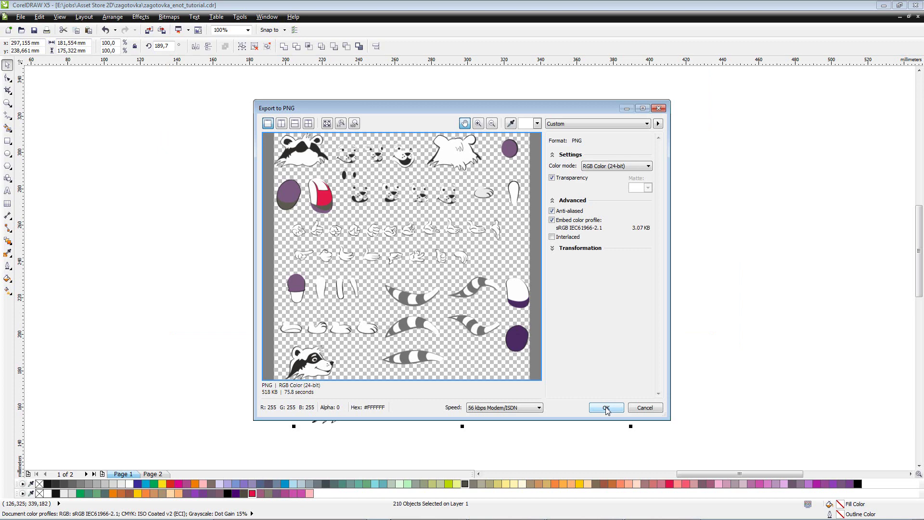
left_click(606, 408)
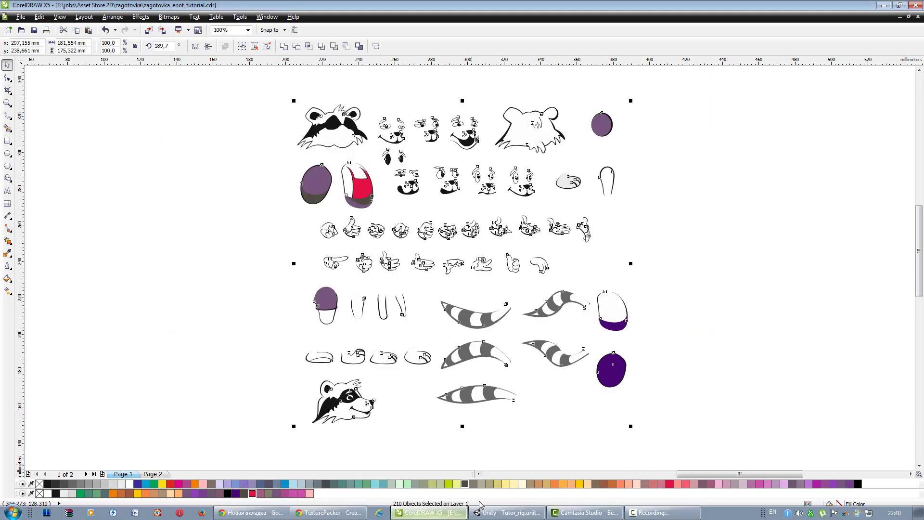
- Check Unity for the updated sprites, then return to CorelDRAW
left_click(486, 512)
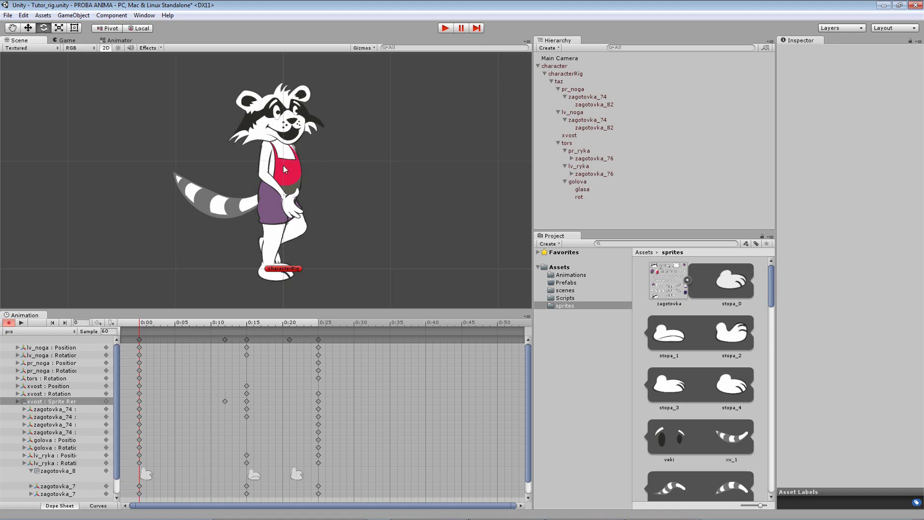
mouse_move(612, 514)
left_click(419, 512)
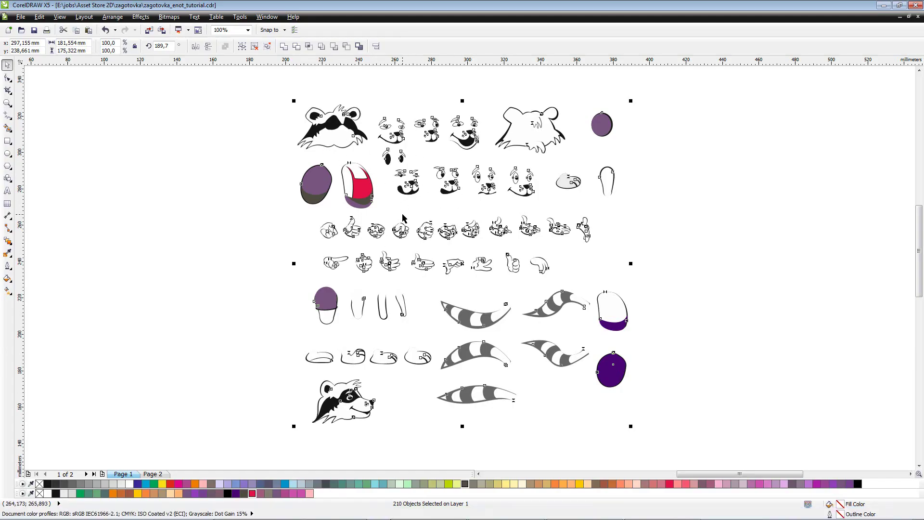
- Deselect all parts in CorelDRAW and return to Unity to see the red bib
left_click(278, 233)
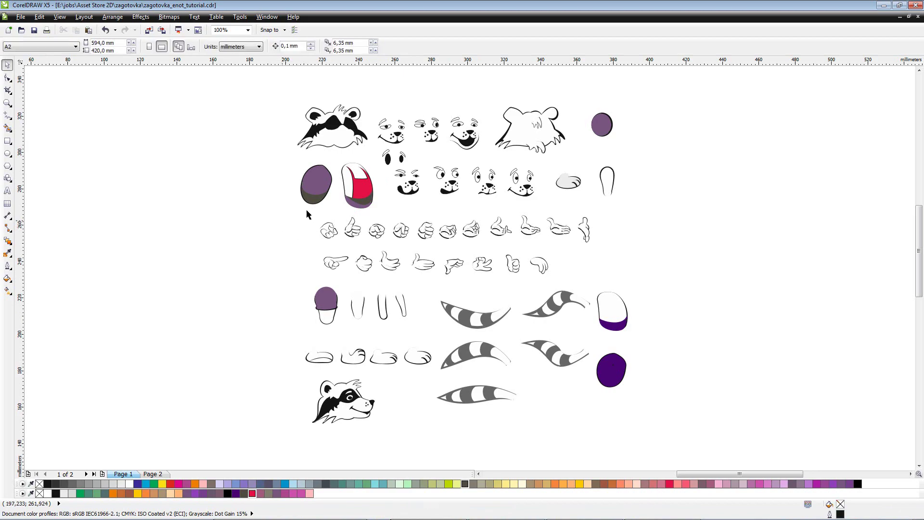
left_click(508, 513)
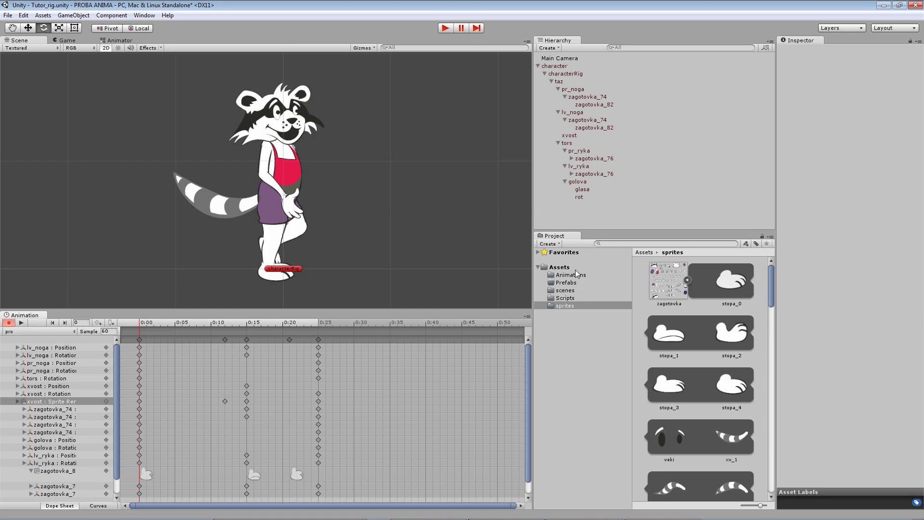
- Open the Tutor_rig scene from the scenes folder with Save All, then set Walk2's playhead near the start
left_click(565, 292)
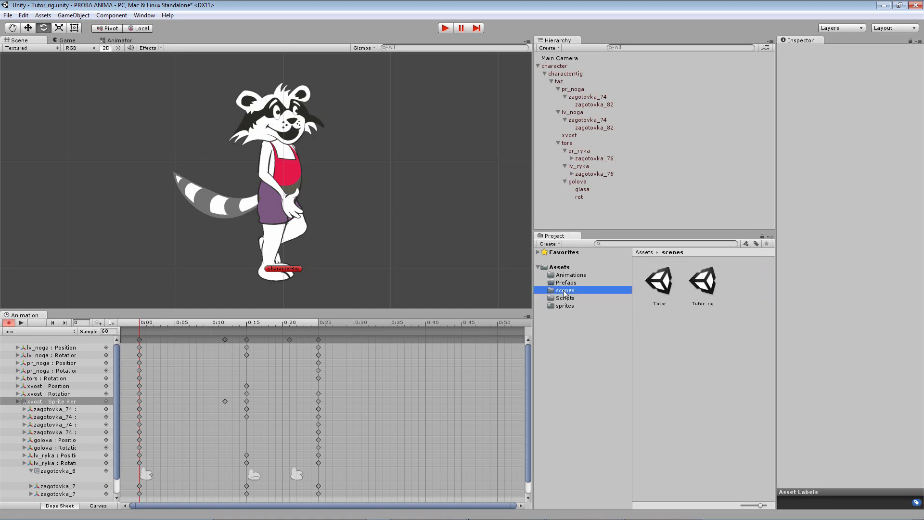
double_click(707, 284)
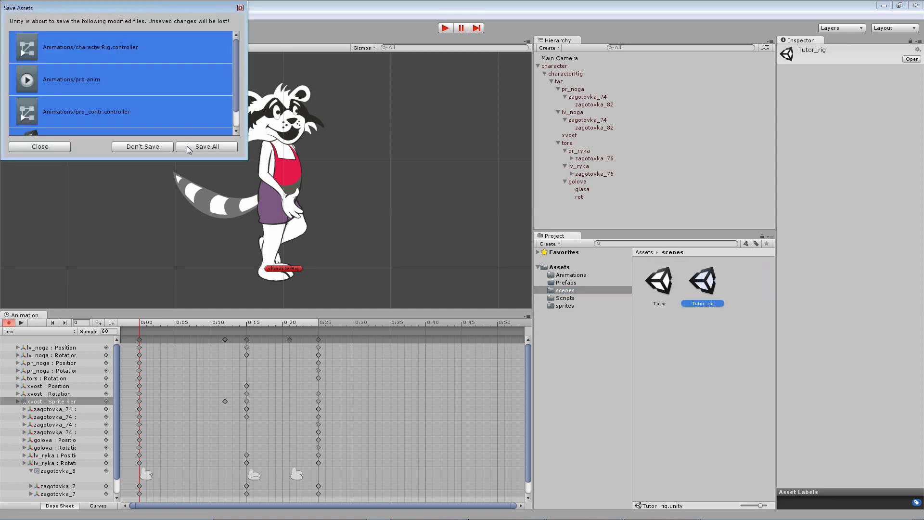
left_click(206, 147)
mouse_move(466, 345)
left_mouse_down()
mouse_move(152, 351)
mouse_move(123, 362)
left_mouse_up()
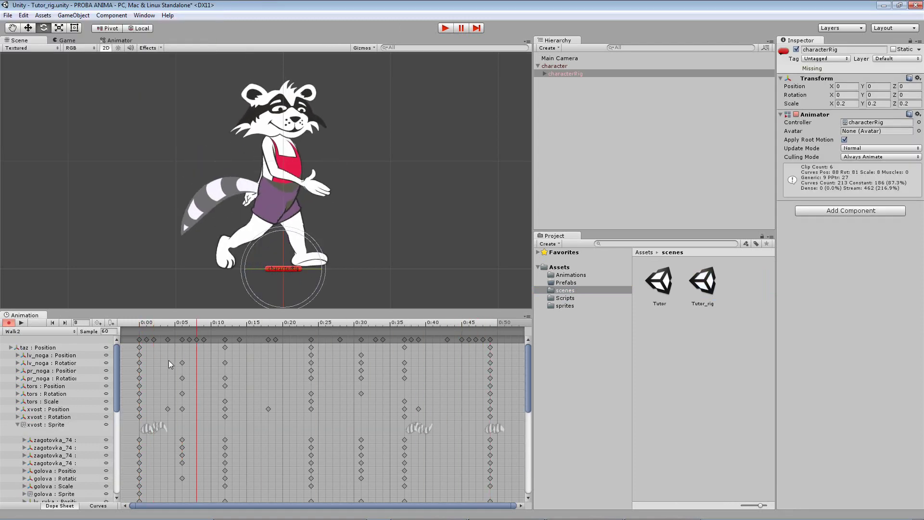
- Play the Walk2 preview in the Animation window, then enter Play mode (Ctrl+P) to watch the raccoon walk
left_click(20, 323)
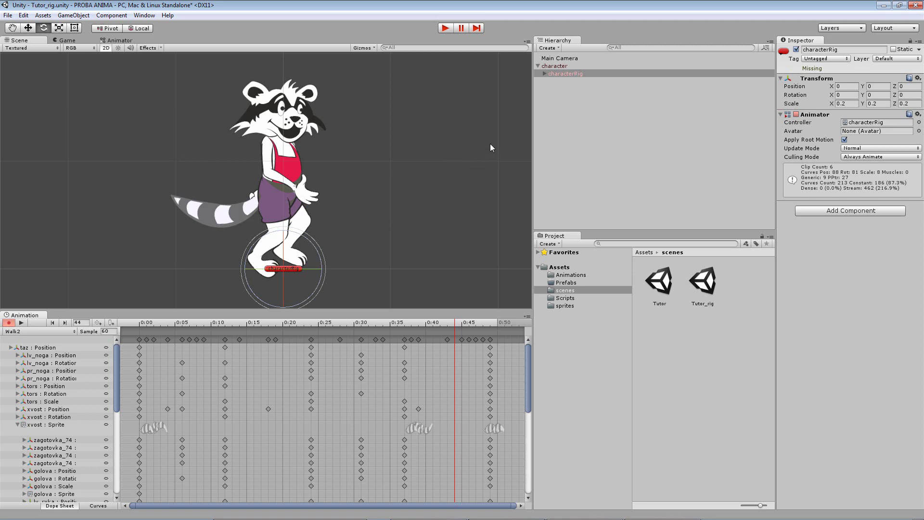
key("ctrl+p")
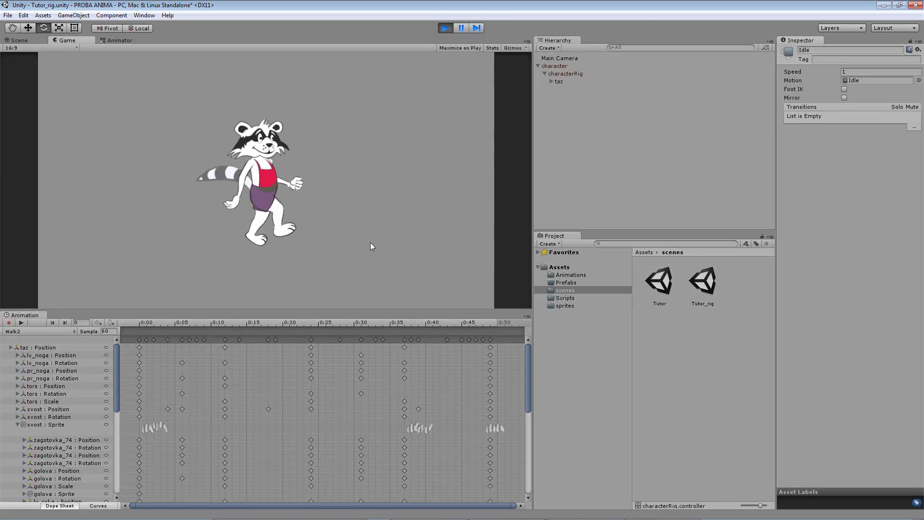